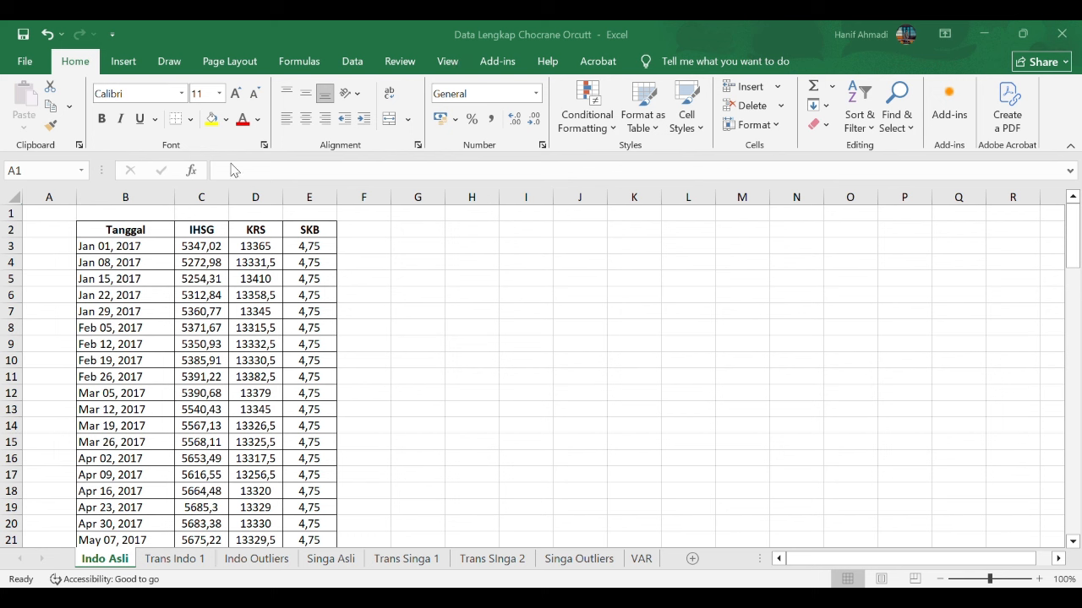
Examine the IHSG, KRS and SKB columns and the weekly dates of the Indo Asli sheet.
left_click(252, 234)
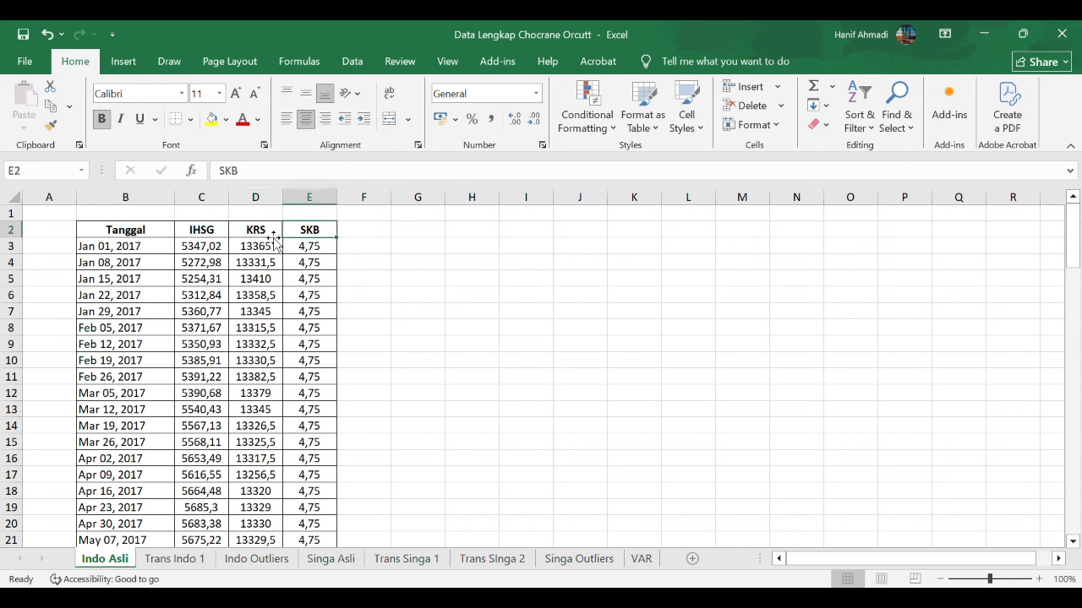
left_click(196, 233)
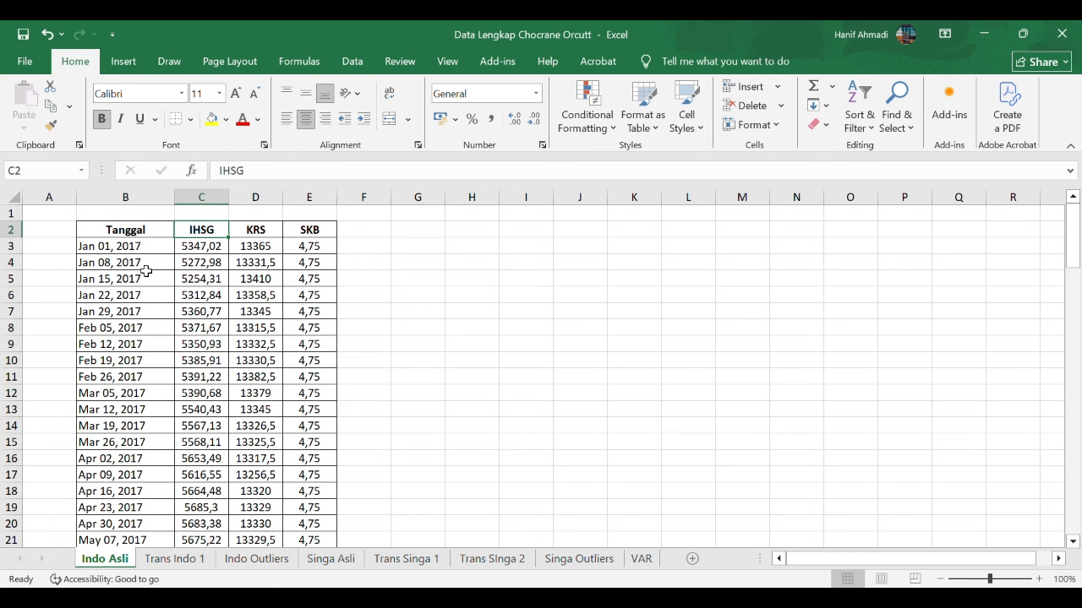
scroll(146, 271, "down", 2)
scroll(146, 271, "up", 2)
scroll(131, 251, "down", 16)
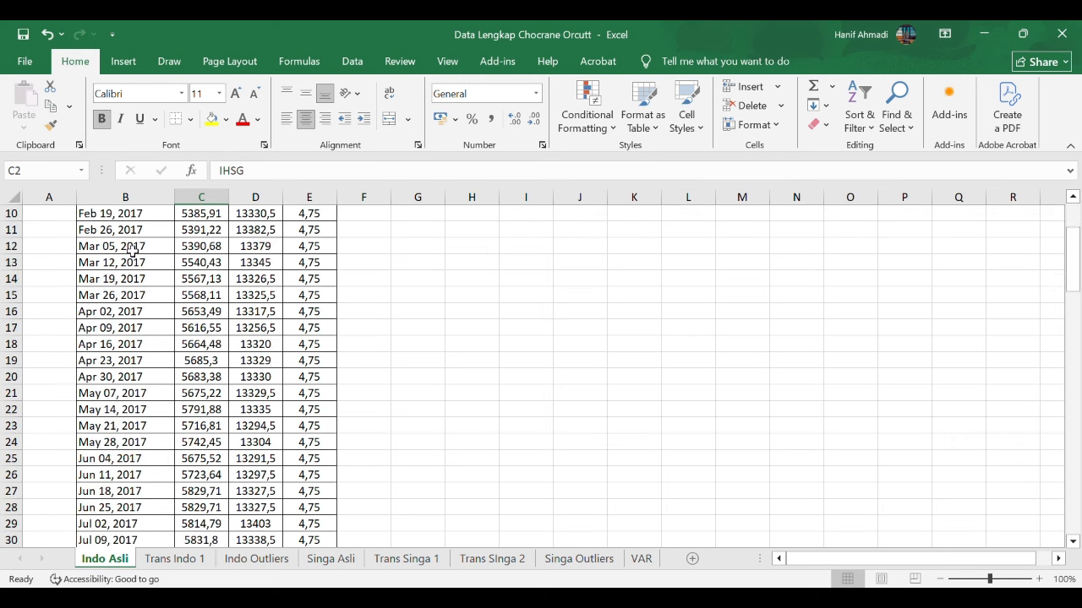
scroll(132, 251, "down", 6)
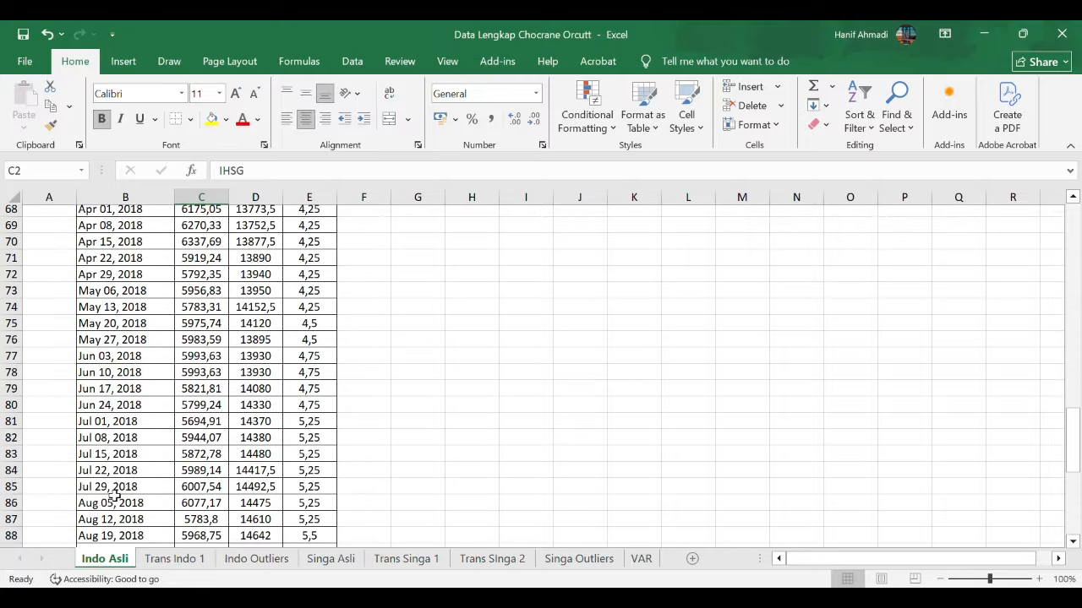
scroll(114, 497, "up", 4)
scroll(114, 497, "up", 16)
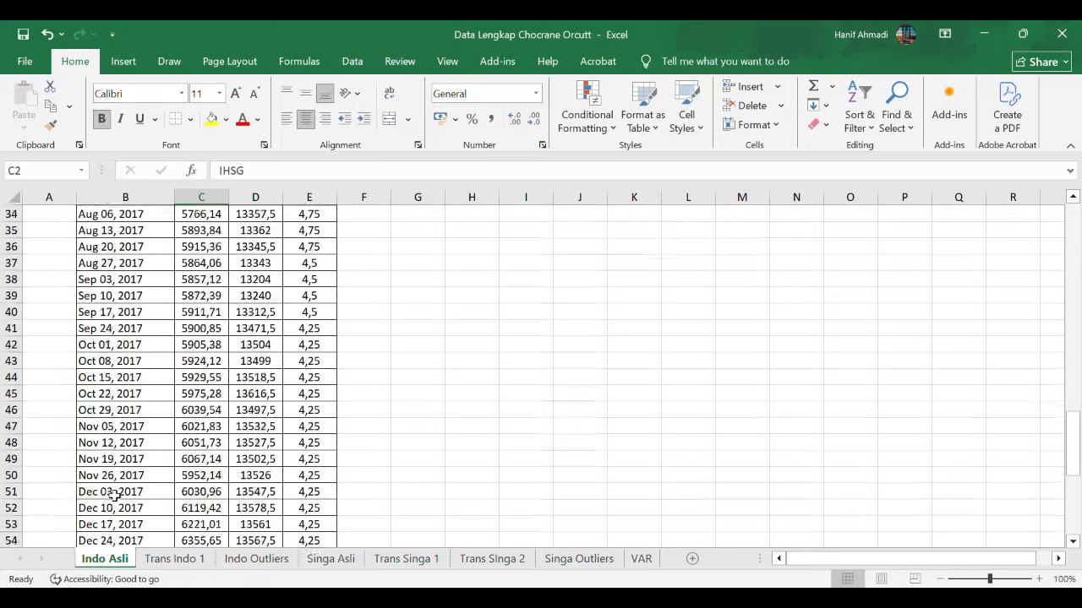
scroll(115, 497, "up", 2)
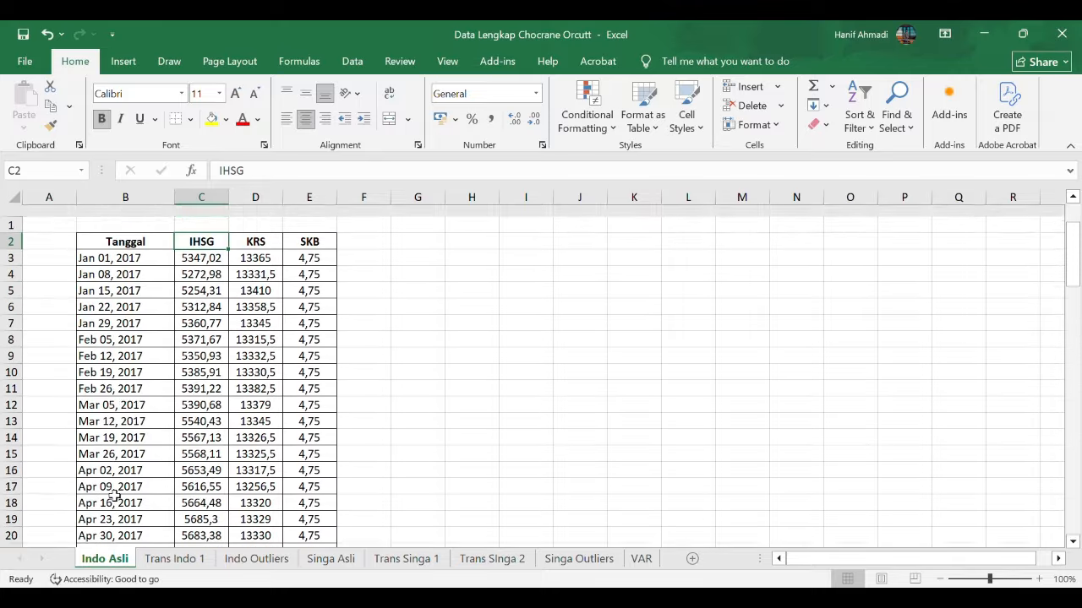
Enter the row numbers 1, 2, 3 and 4 beside the first four dates, in cells A3 to A6.
left_click(55, 251)
type("1")
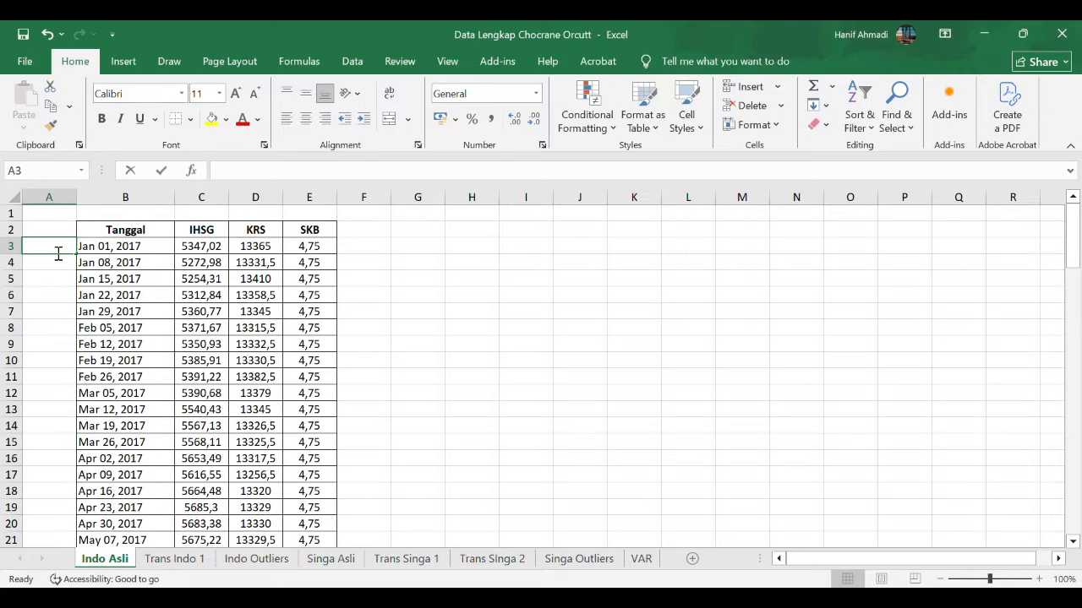
key("Return")
type("2")
key("Return")
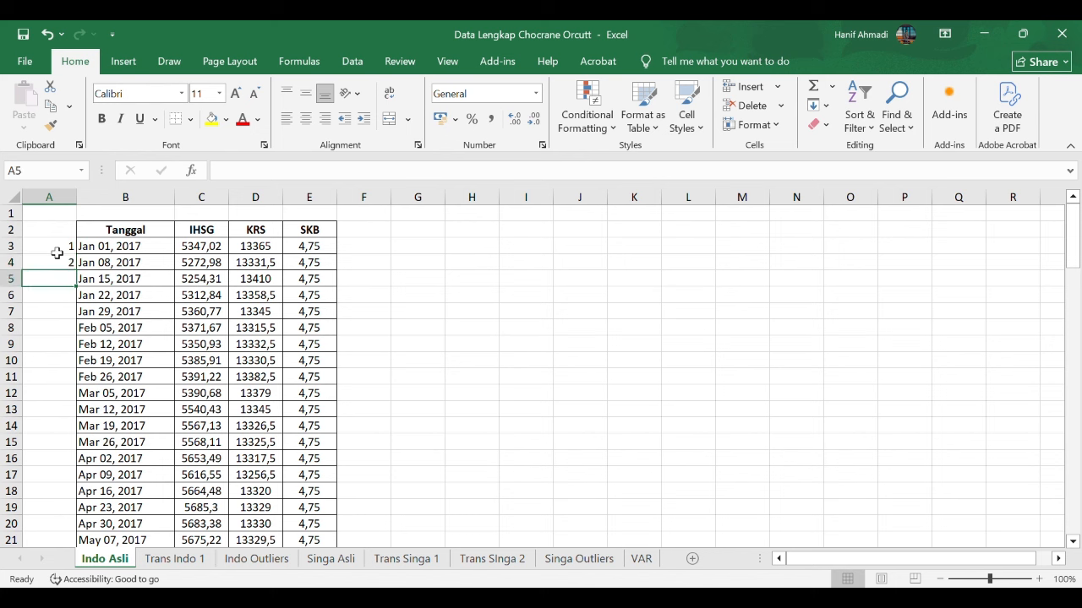
type("3")
key("Return")
type("4")
key("Return")
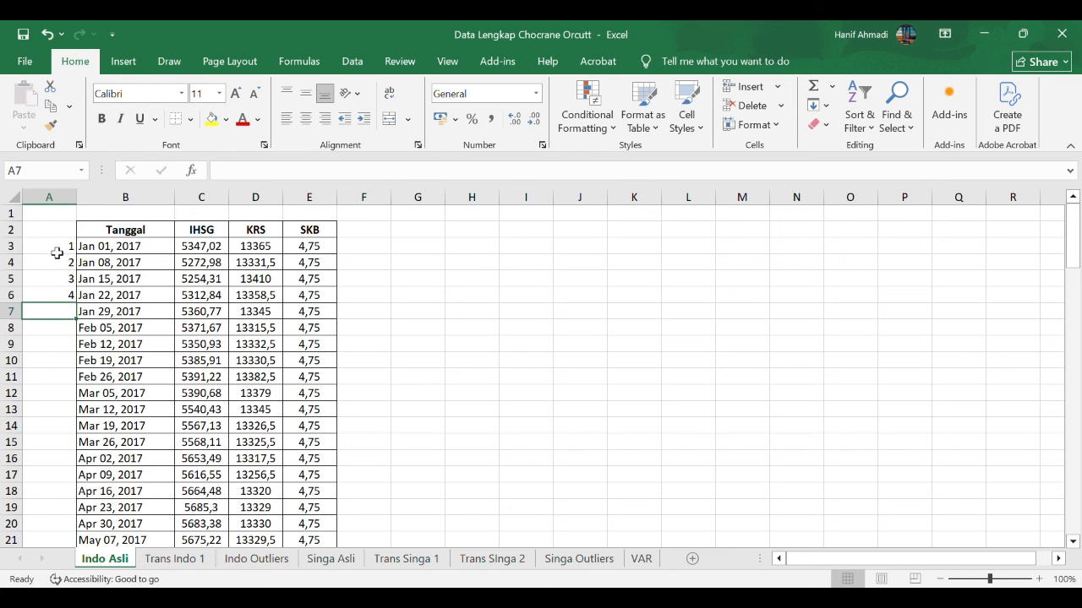
Extend the numbering from A3:A6 down column A to the last data row, Dec 30, 2018.
left_click_drag(52, 248, 59, 297)
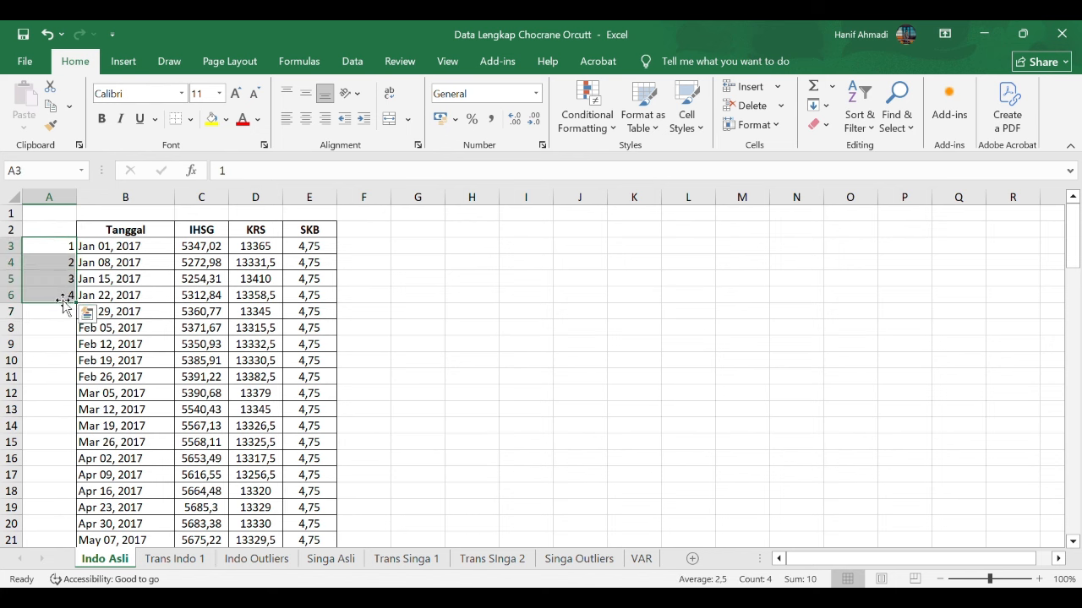
double_click(75, 302)
scroll(76, 309, "down", 19)
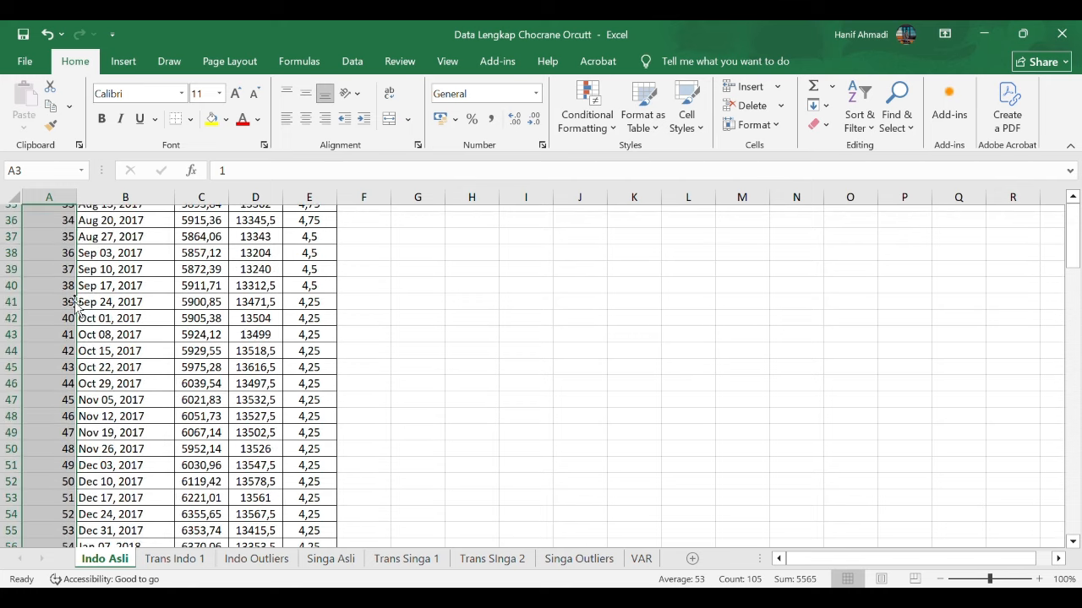
scroll(74, 305, "down", 16)
scroll(74, 301, "up", 2)
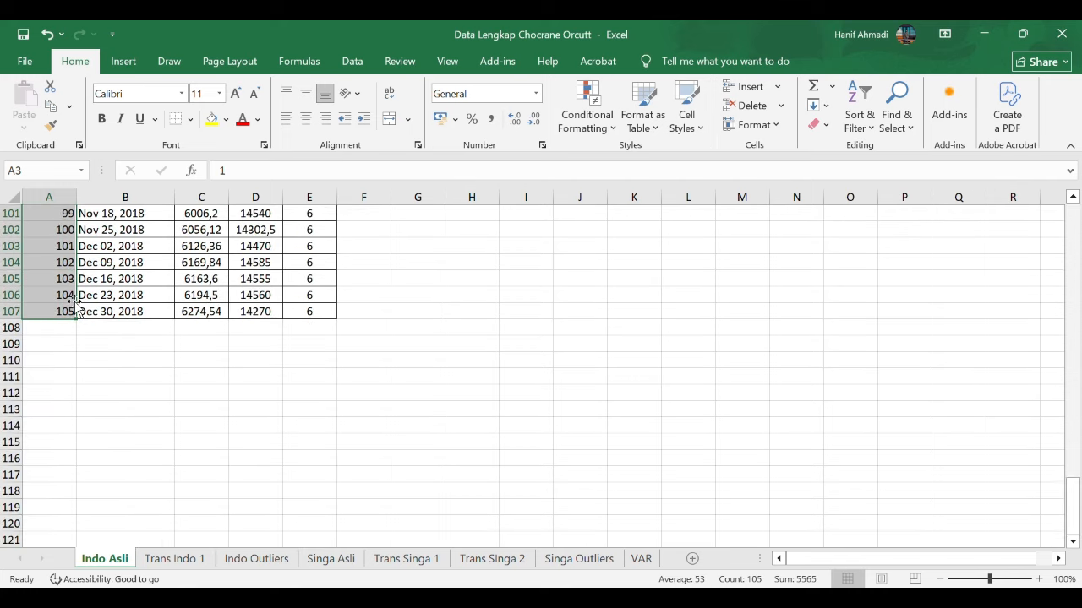
left_click(51, 295)
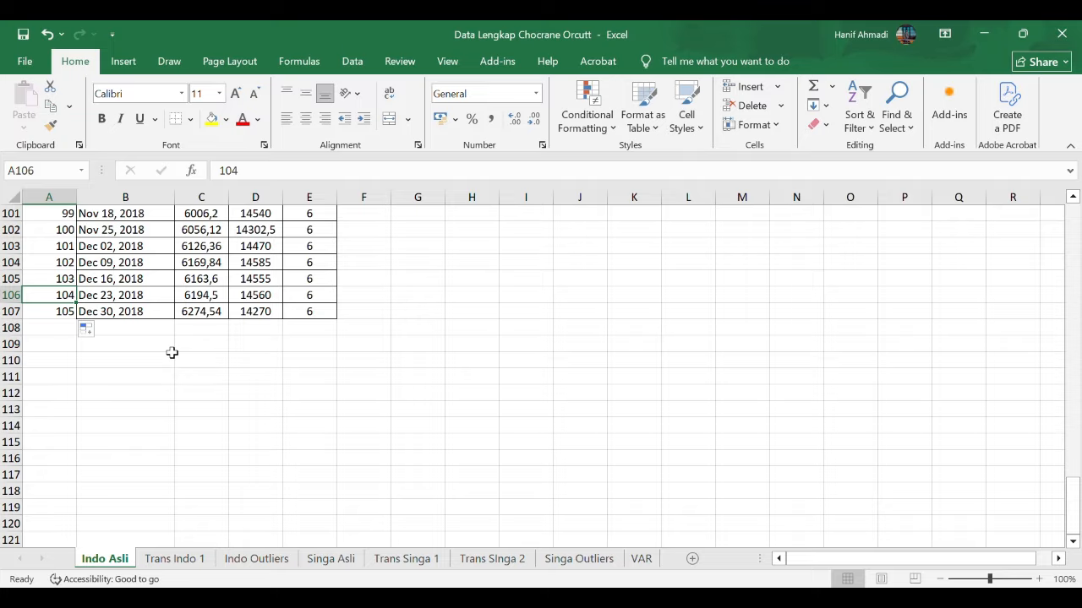
scroll(171, 353, "up", 20)
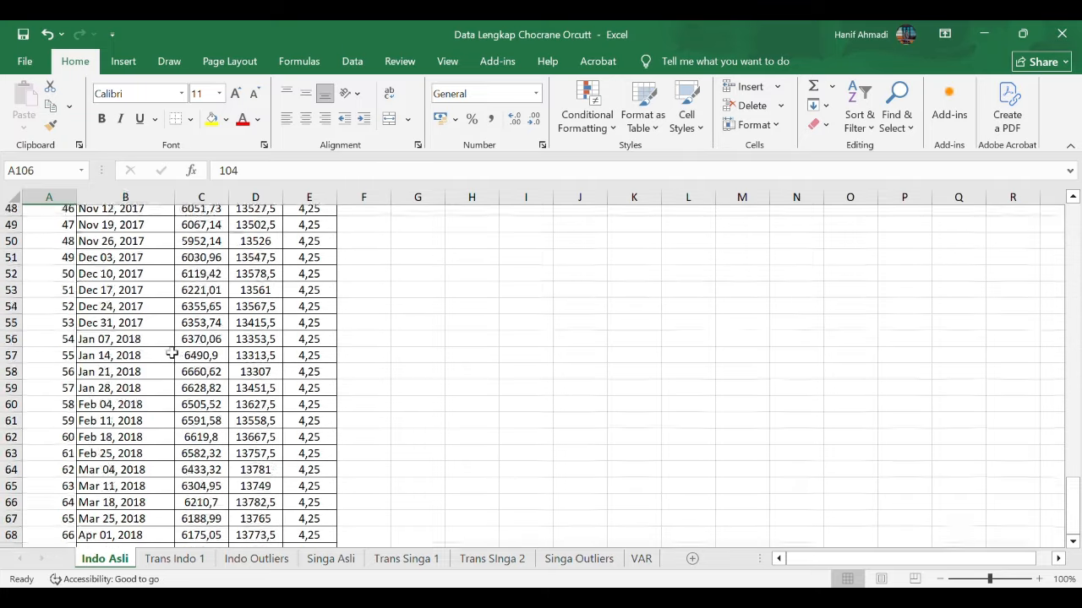
scroll(172, 352, "up", 9)
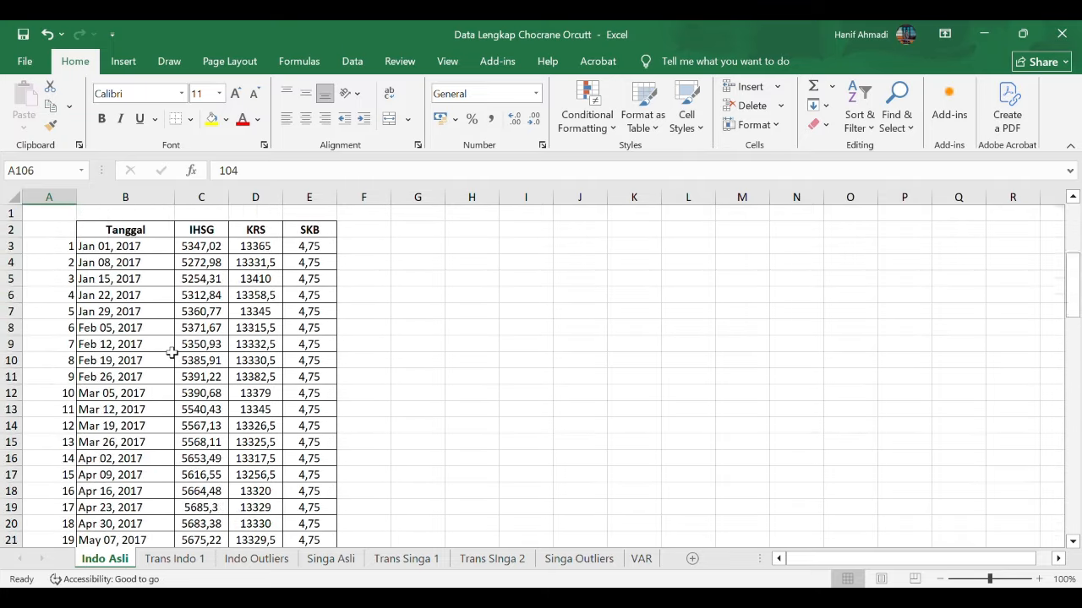
left_click(449, 234)
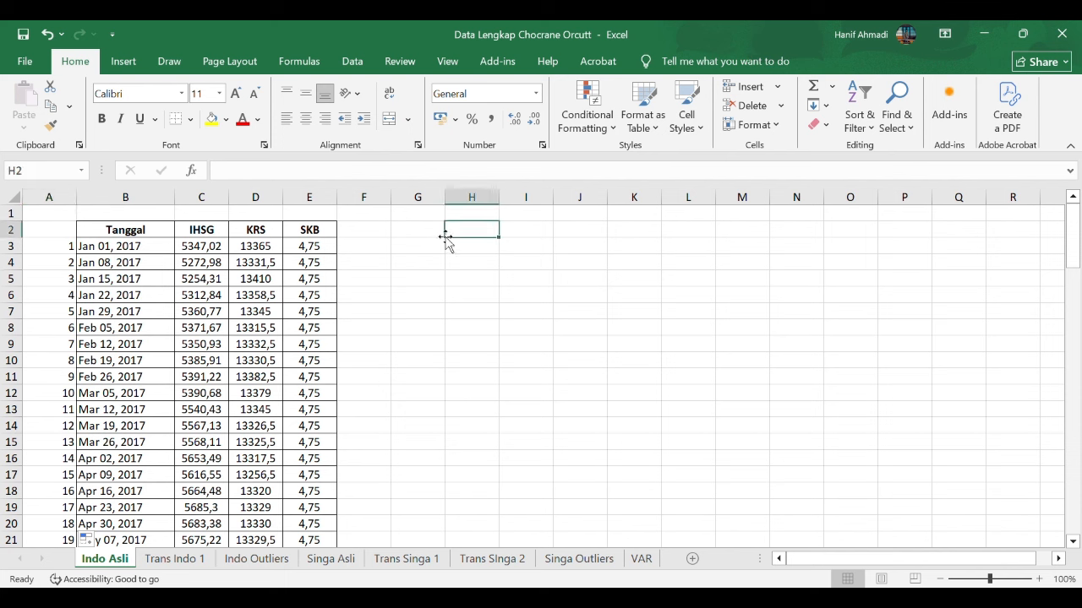
left_click(423, 230)
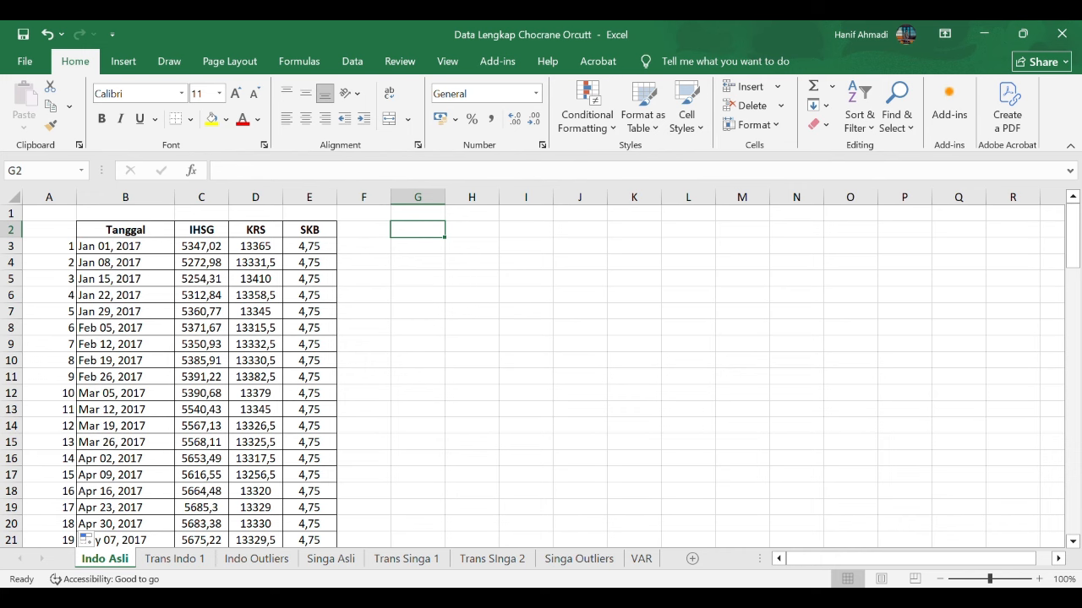
Switch to the SPSS Data Editor, define the variables ihsg, krs and skb, and show the empty data grid.
mouse_move(561, 598)
left_click(474, 519)
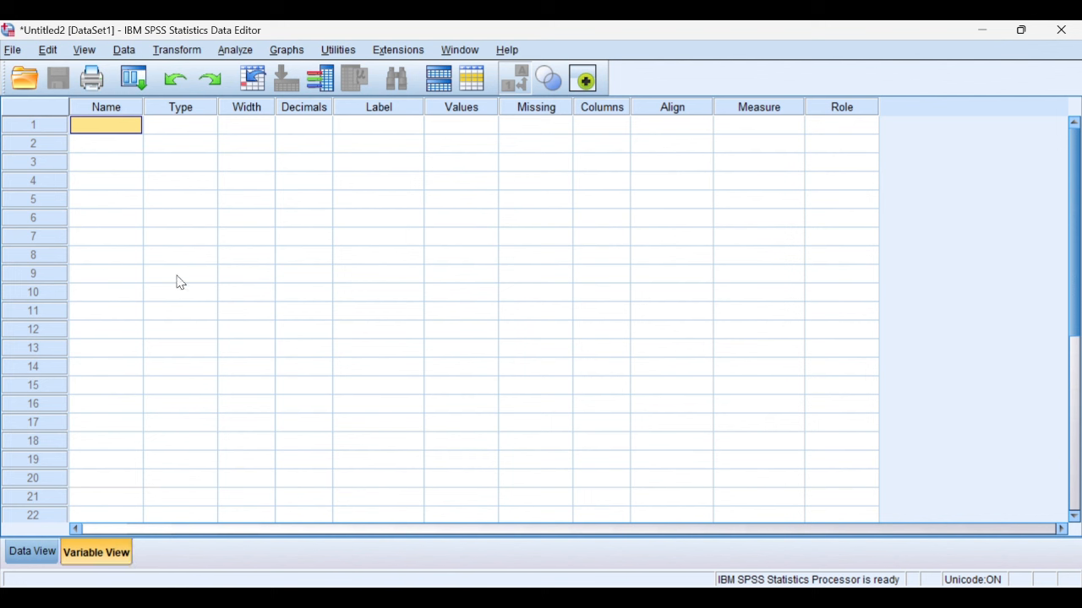
type("ihs")
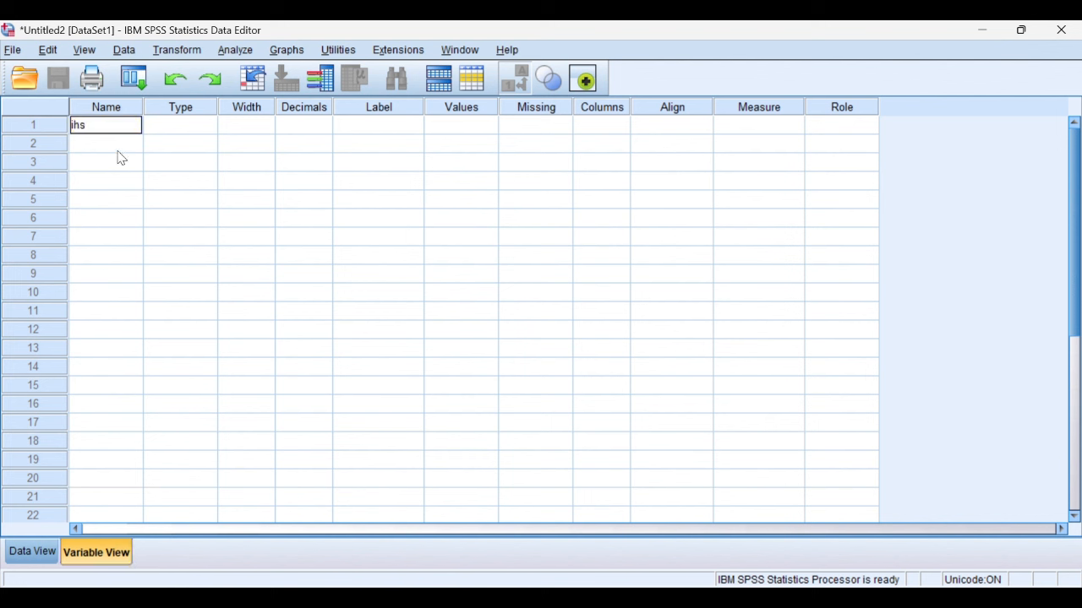
type("g")
key("Return")
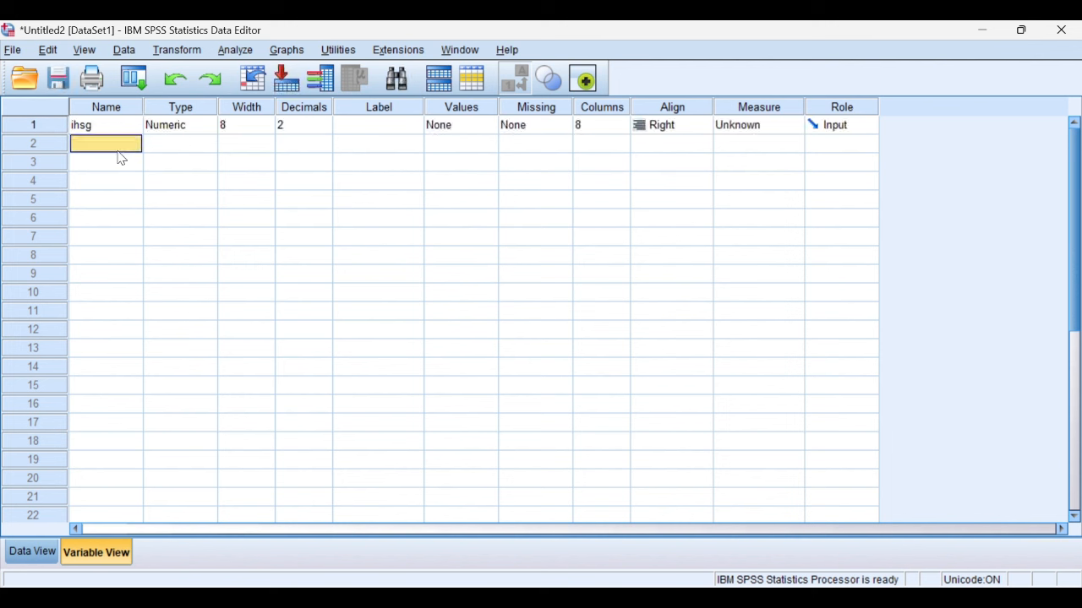
type("krs")
key("Return")
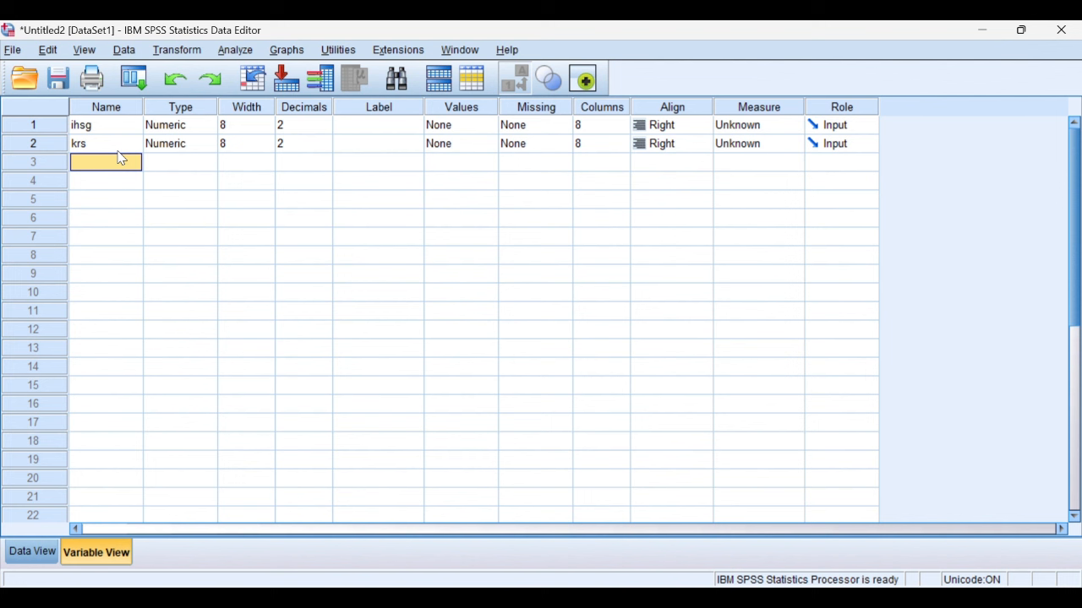
type("skb")
key("Return")
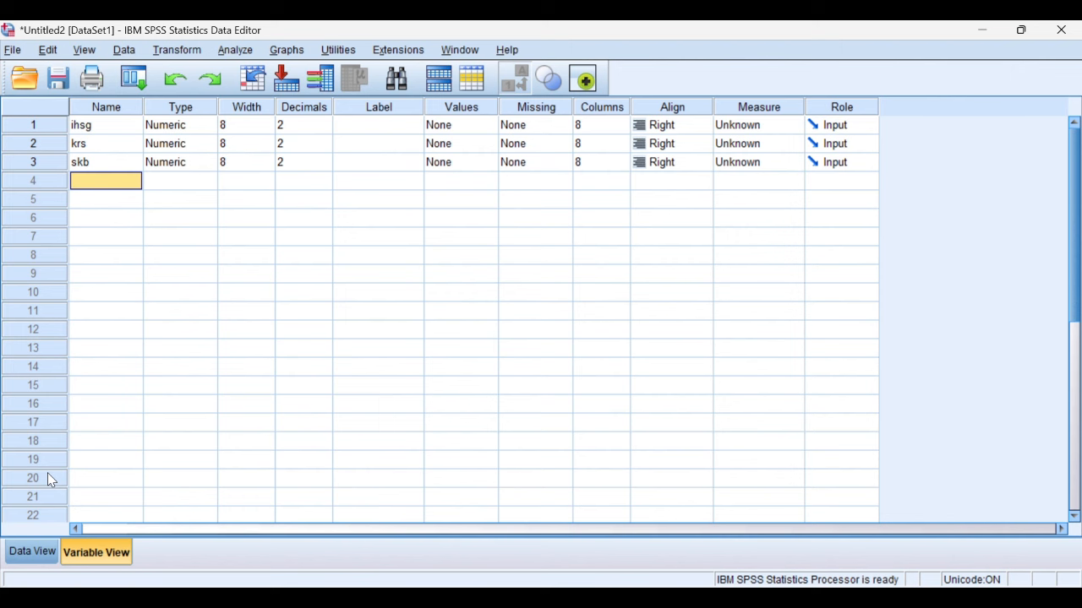
left_click(39, 551)
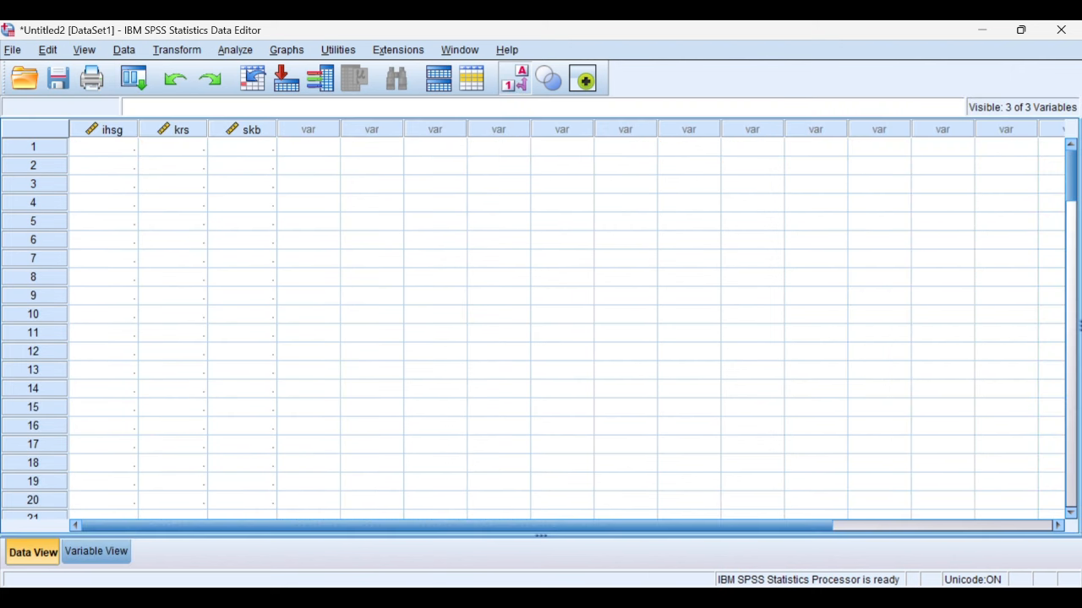
Return to the Excel workbook and replace all decimal commas with periods in the IHSG, KRS and SKB values, C3:E107.
left_click(589, 570)
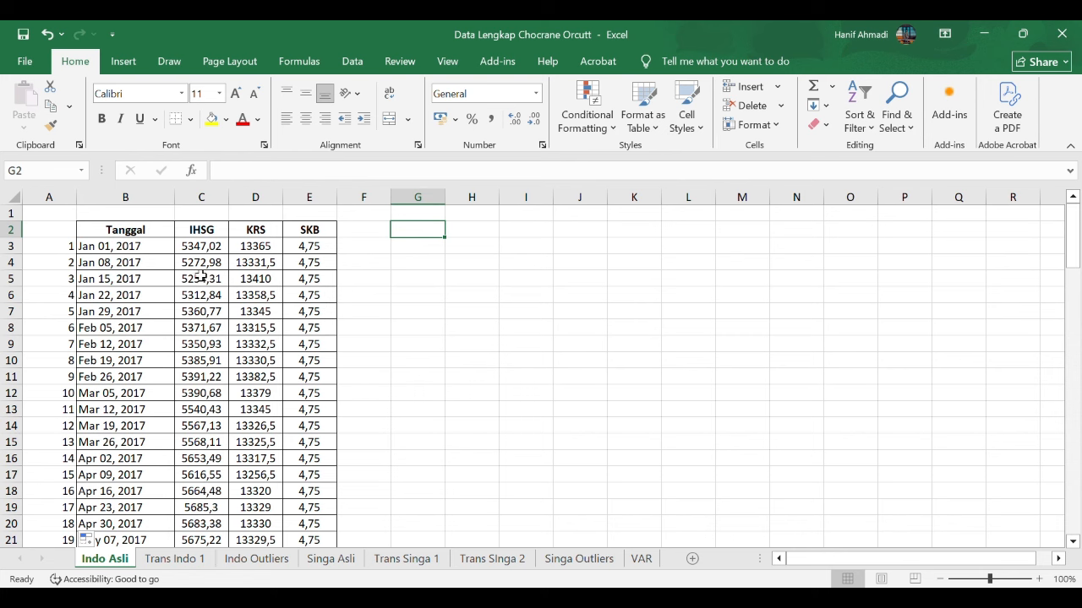
left_click_drag(199, 246, 337, 543)
left_click_drag(290, 586, 302, 521)
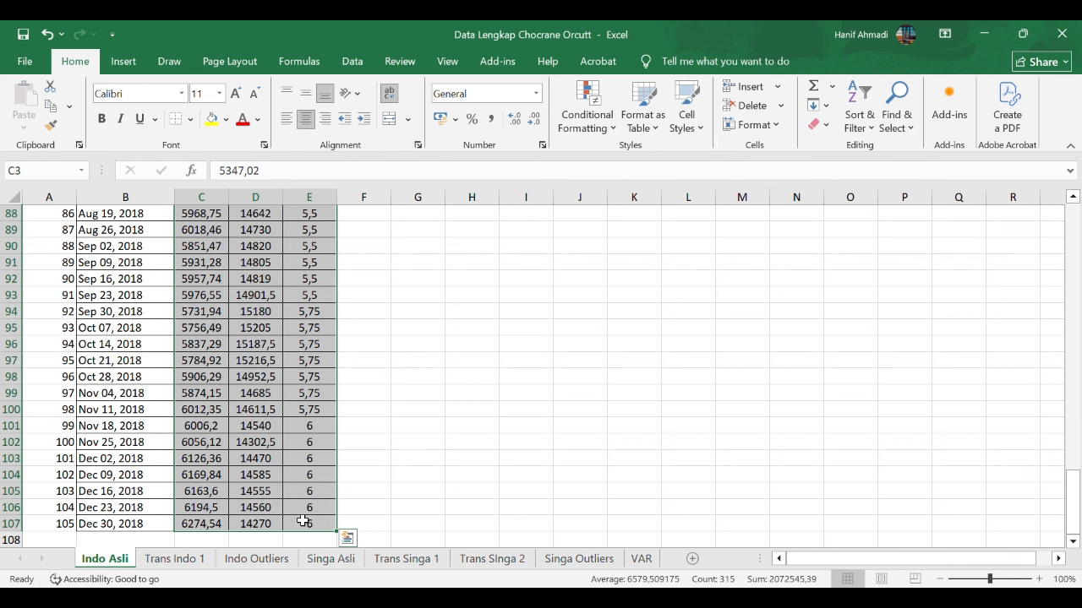
scroll(303, 521, "up", 7)
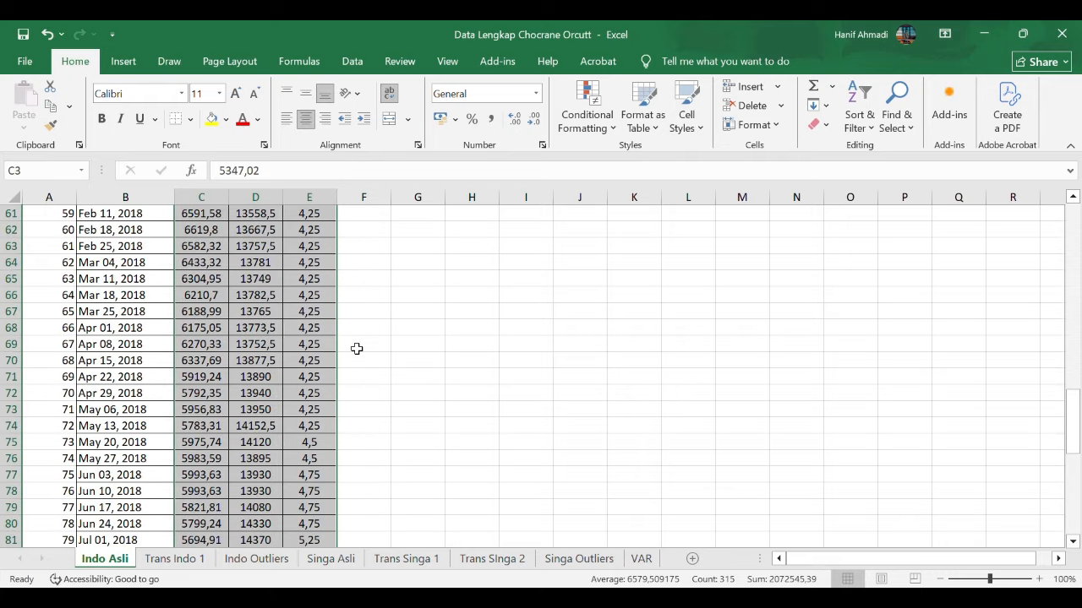
key("ctrl+h")
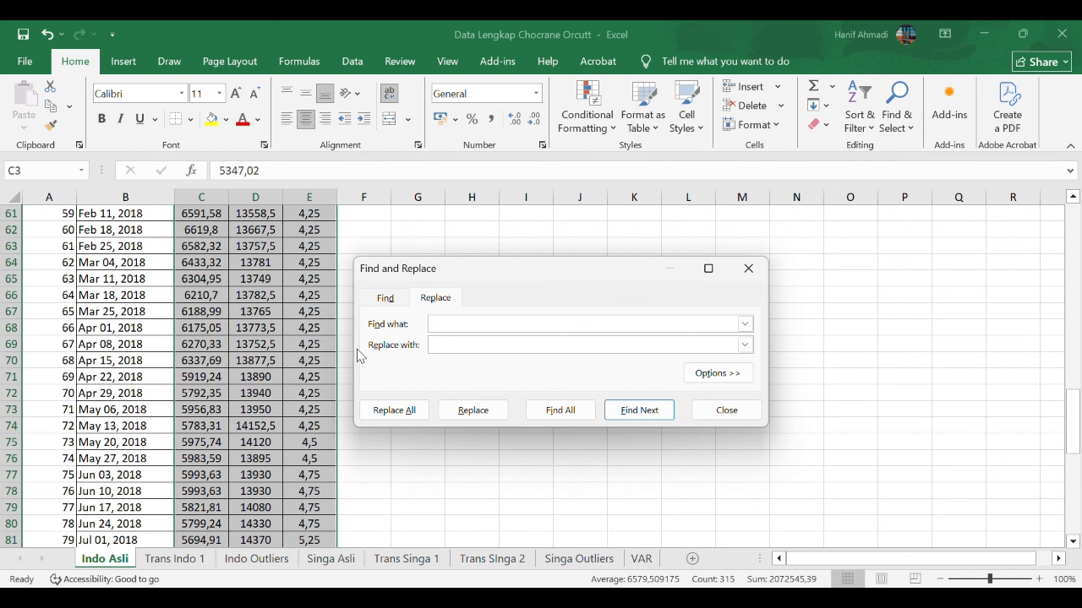
type(",")
left_click(398, 416)
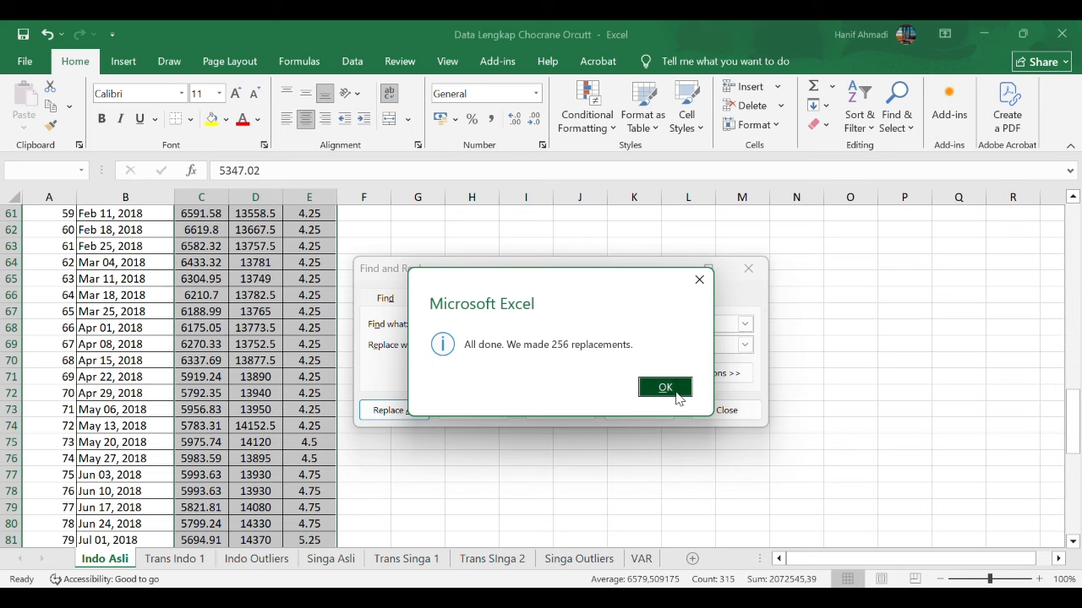
left_click(676, 391)
left_click(725, 410)
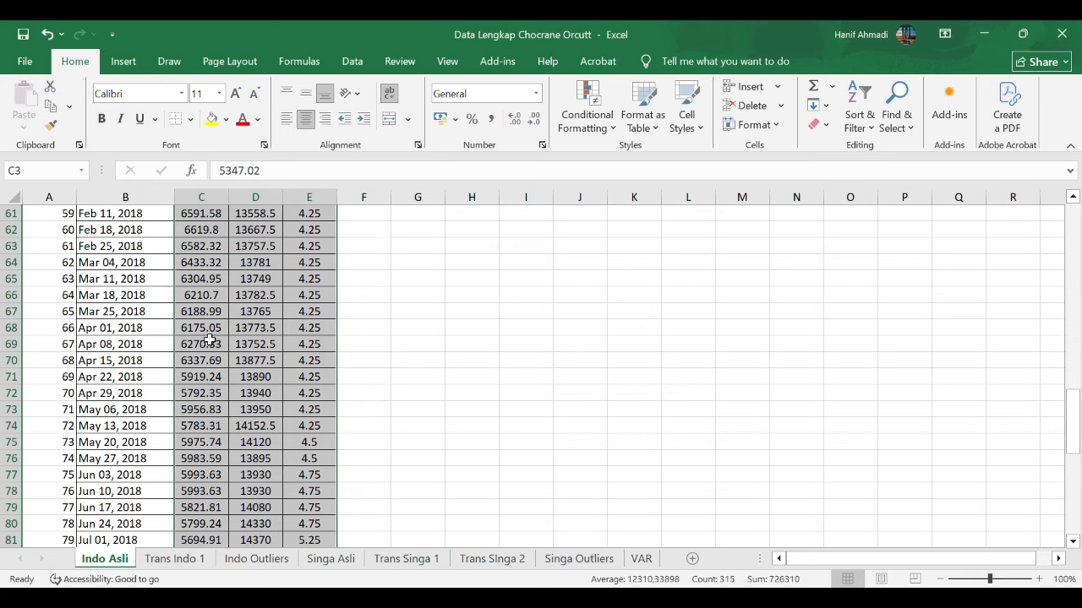
Try to copy the IHSG, KRS and SKB values, C3:E107, and carry them over to the empty SPSS data grid.
scroll(209, 340, "up", 6)
scroll(209, 340, "up", 14)
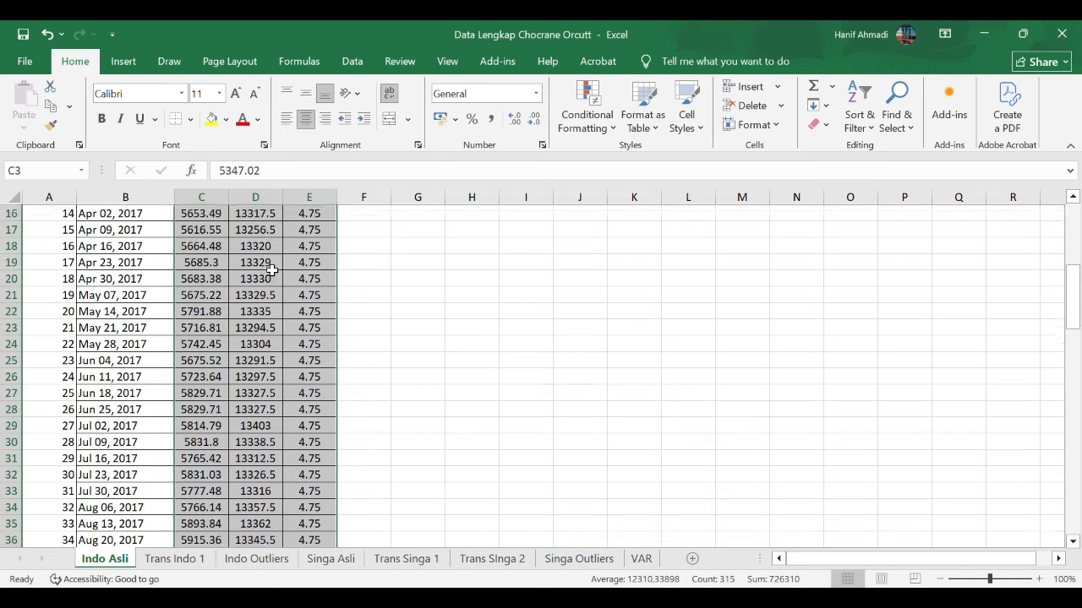
left_click(203, 263)
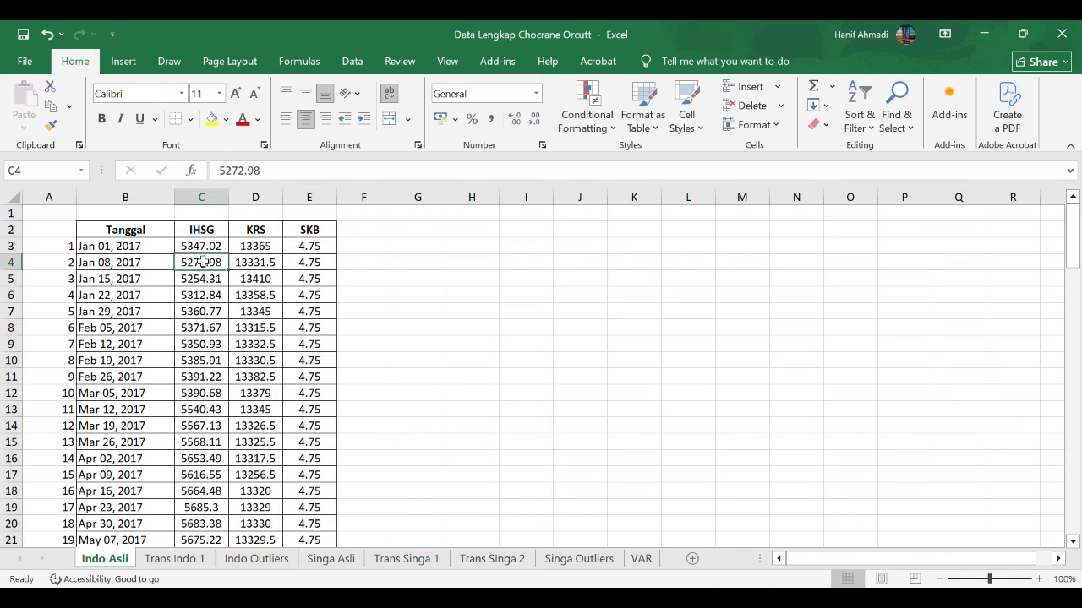
left_click(204, 248)
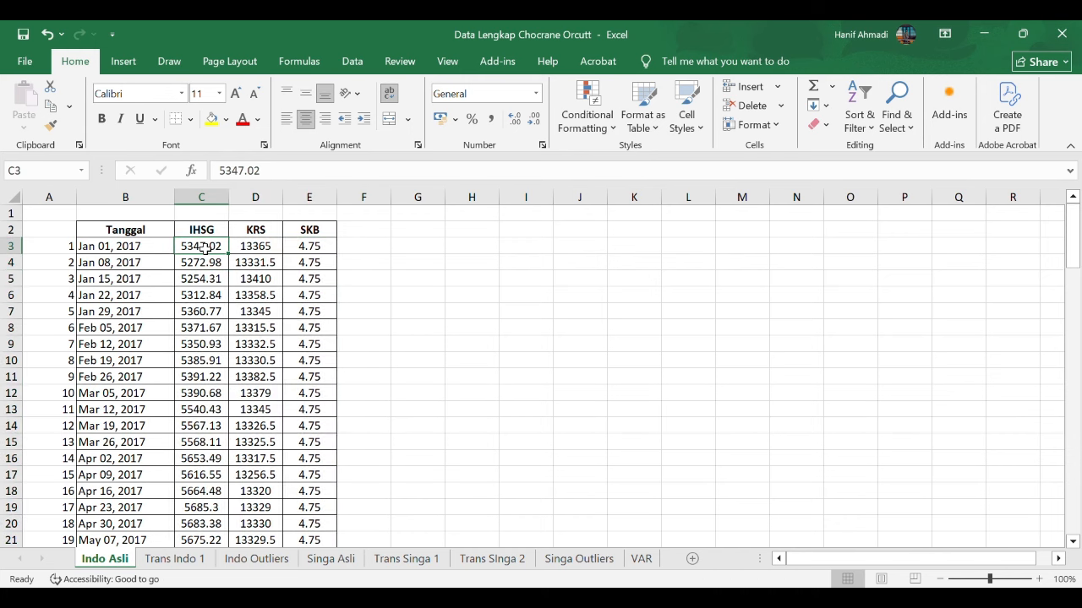
left_click_drag(205, 248, 297, 511)
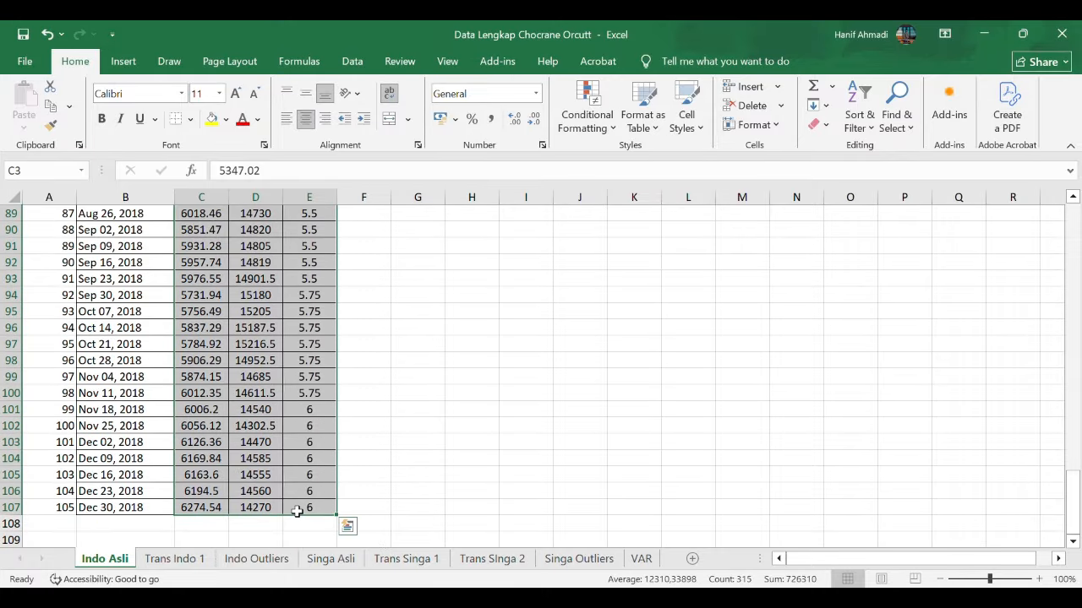
key("ctrl+c")
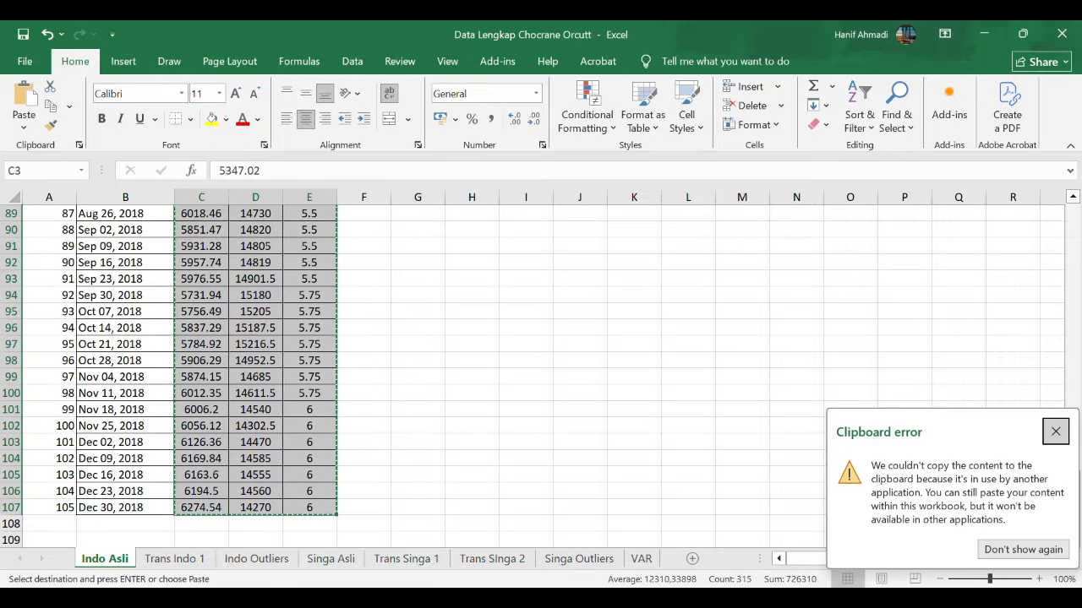
left_click(560, 599)
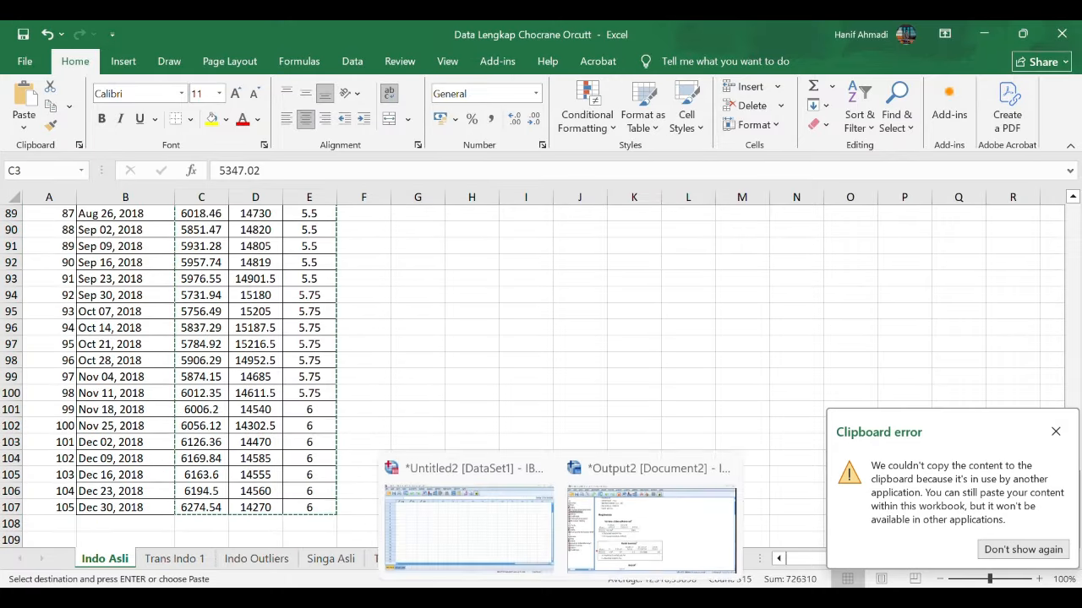
left_click(414, 491)
left_click(104, 152)
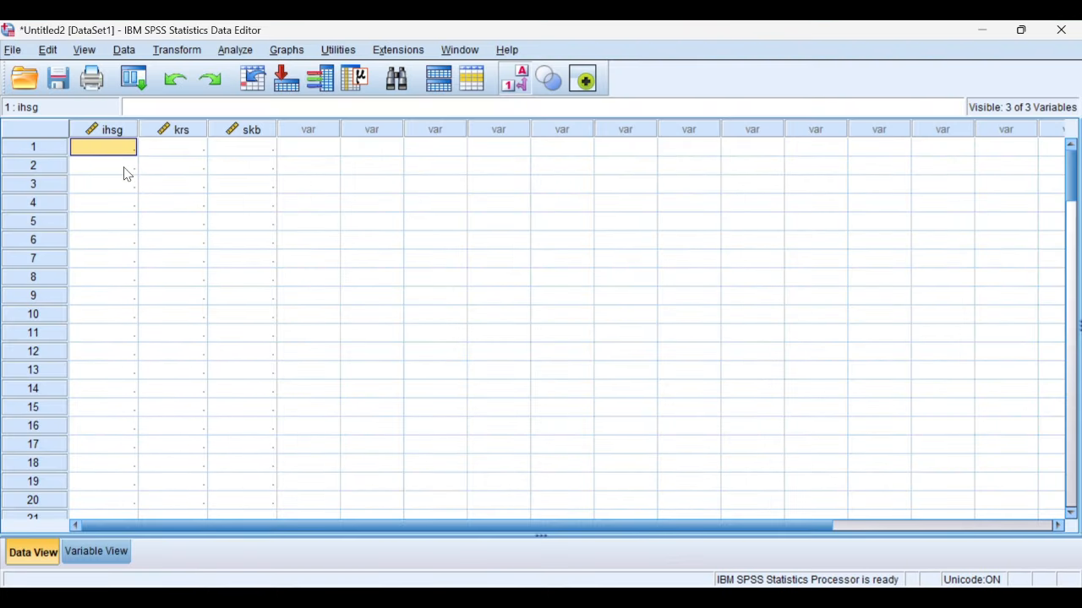
left_click(126, 167)
left_click(110, 153)
Return to the Excel workbook and copy the IHSG, KRS and SKB values in C3:E107 again.
key("alt+Tab")
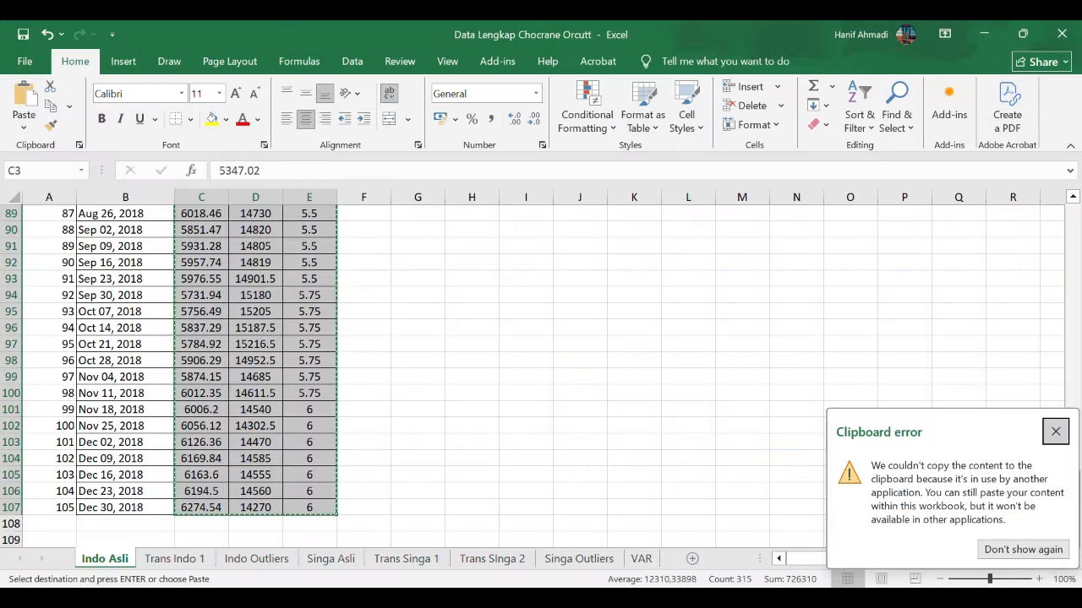
scroll(305, 349, "up", 20)
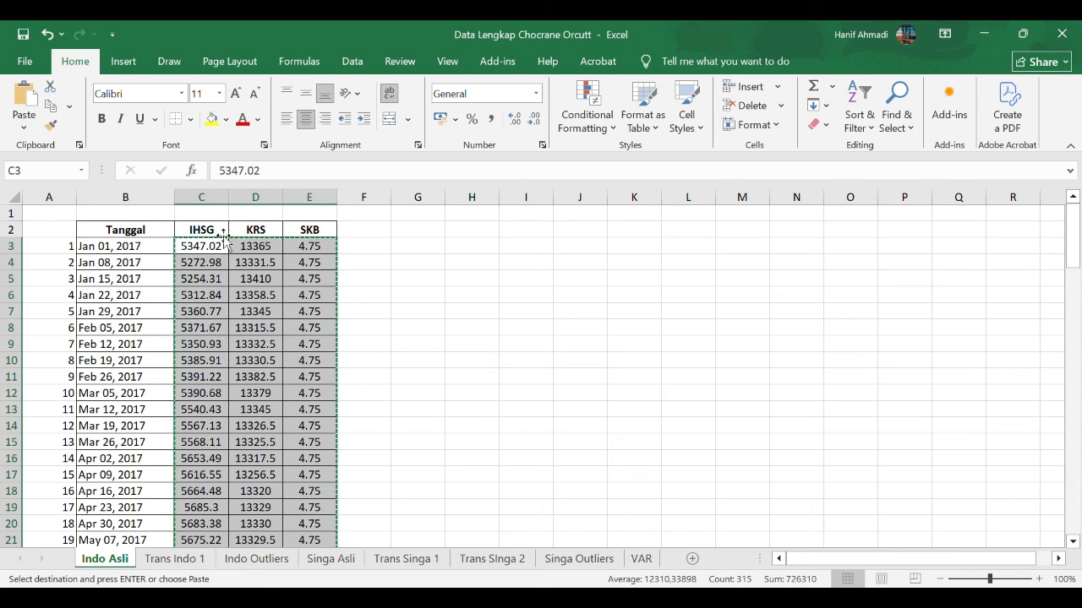
left_click_drag(203, 243, 313, 537)
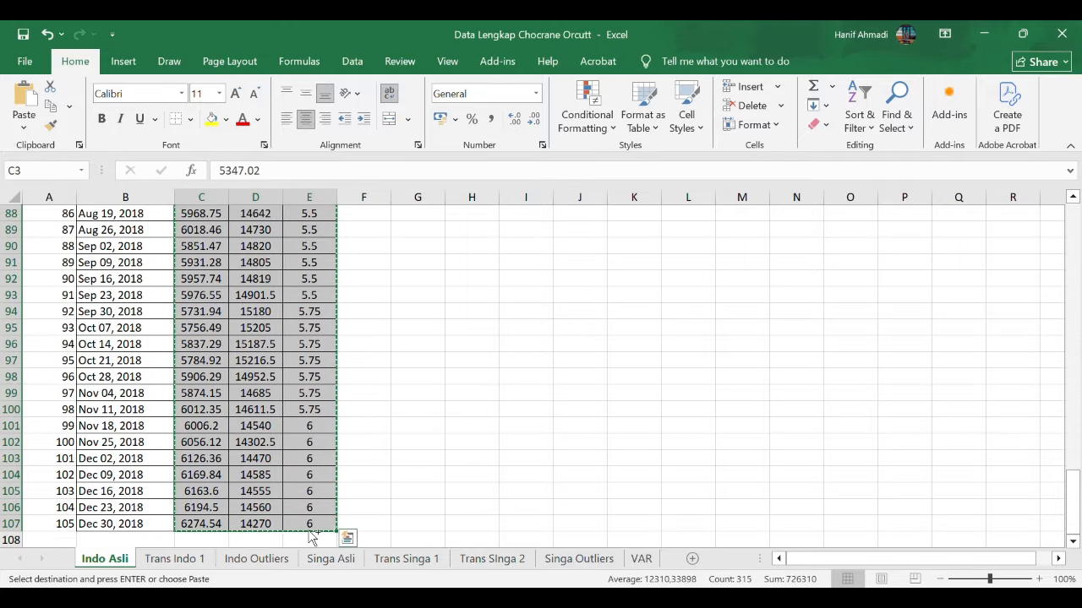
key("ctrl+q")
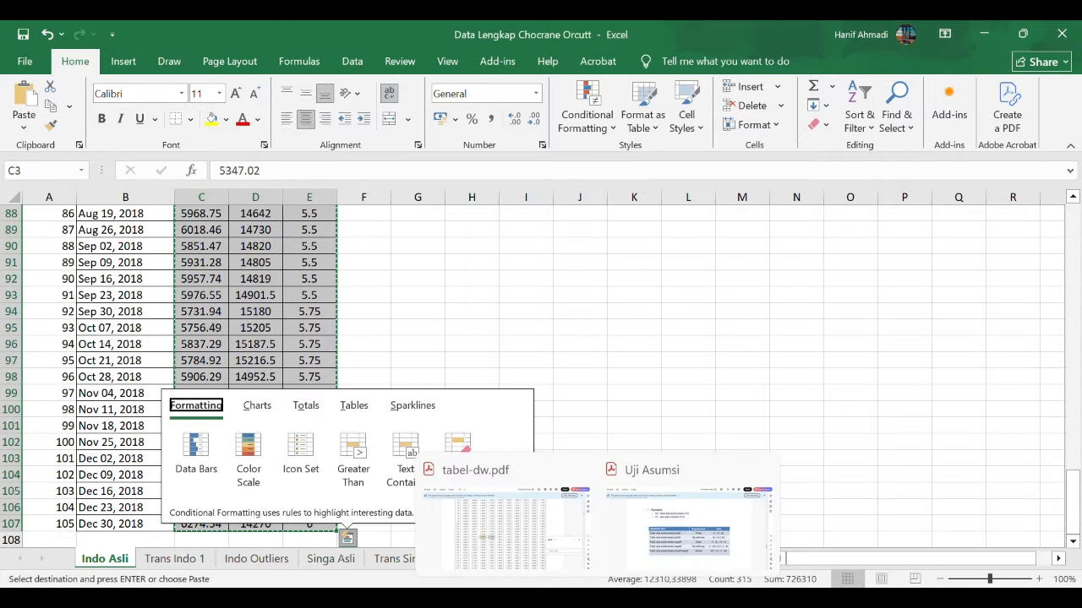
Switch to the SPSS Data Editor and paste the copied values starting at case 1 of ihsg.
mouse_move(561, 596)
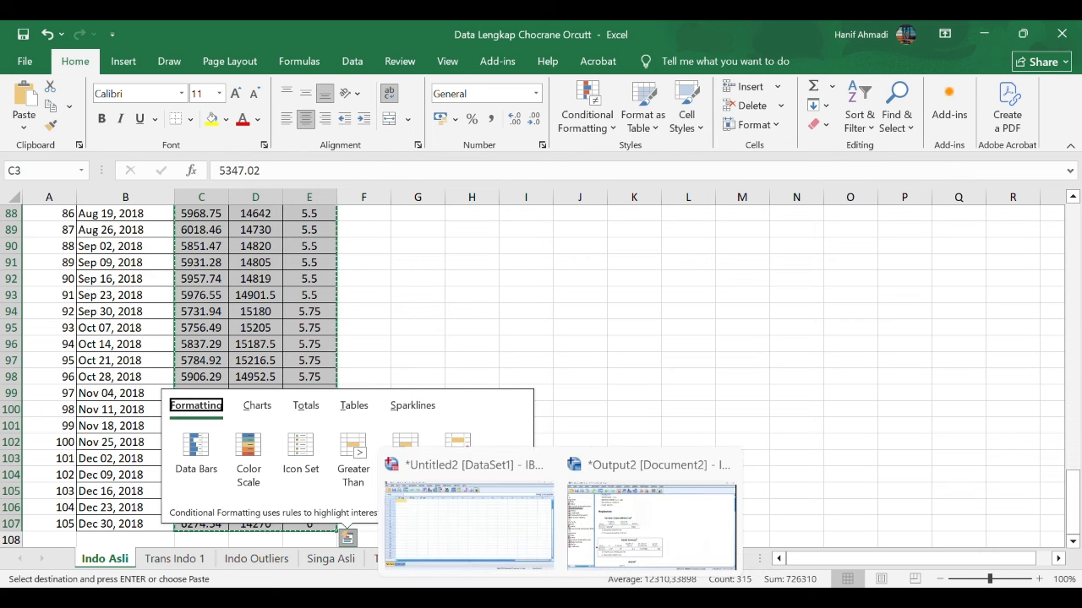
left_click(471, 520)
left_click(463, 507)
left_click(109, 158)
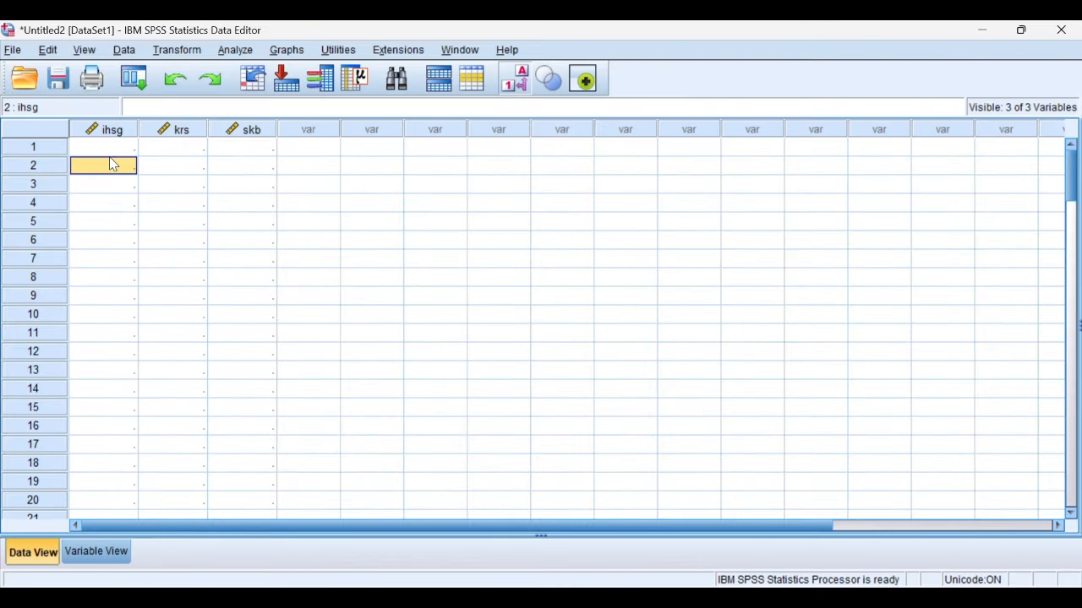
key("Up")
key("ctrl+v")
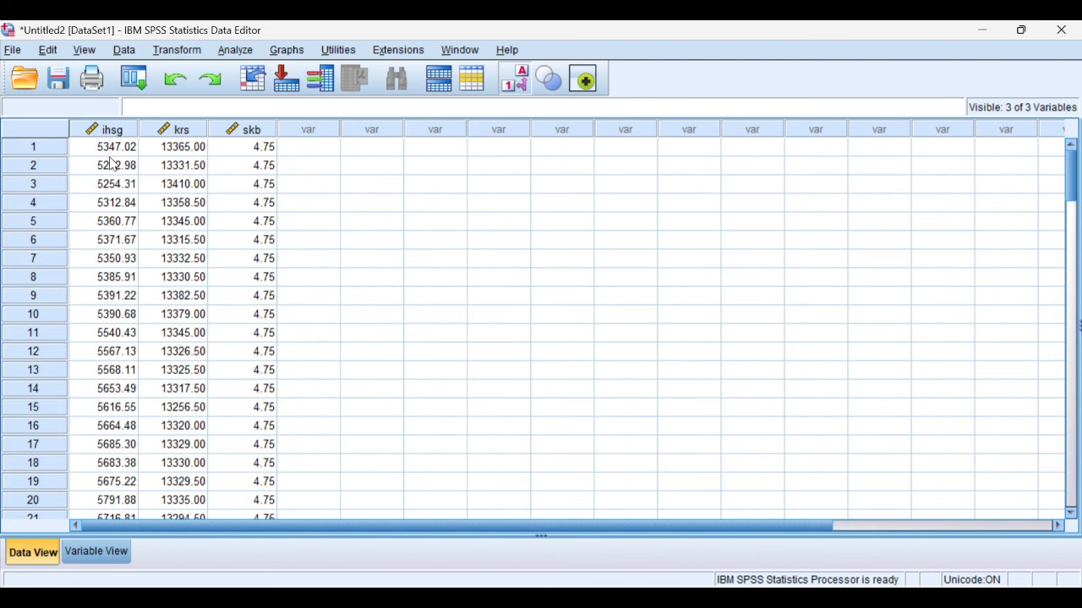
Check the pasted ihsg, krs and skb data from the first case down to the last one.
left_click(291, 244)
scroll(292, 249, "down", 14)
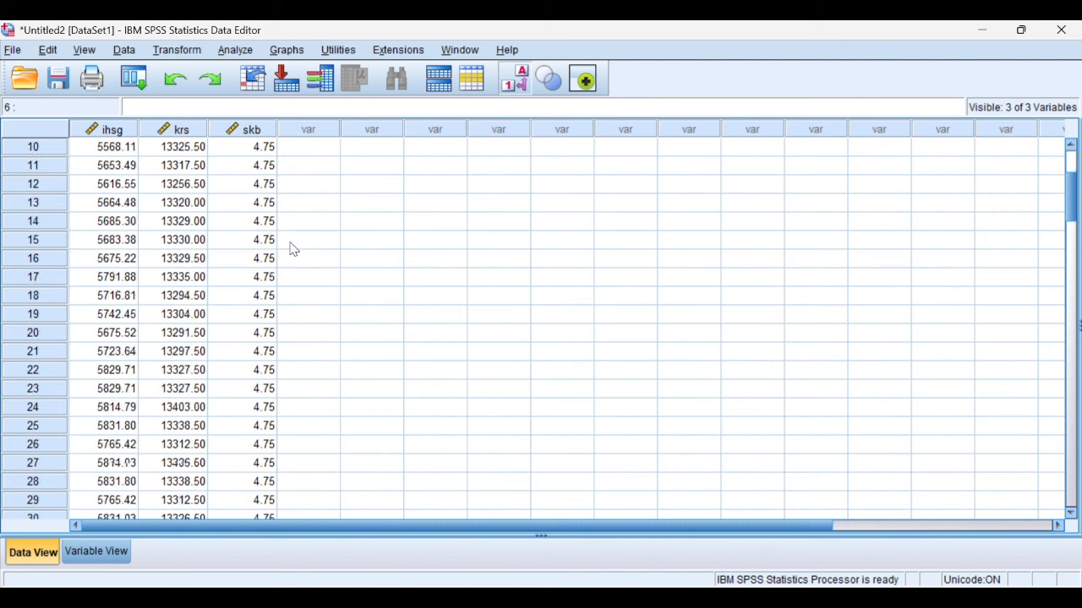
scroll(291, 248, "down", 17)
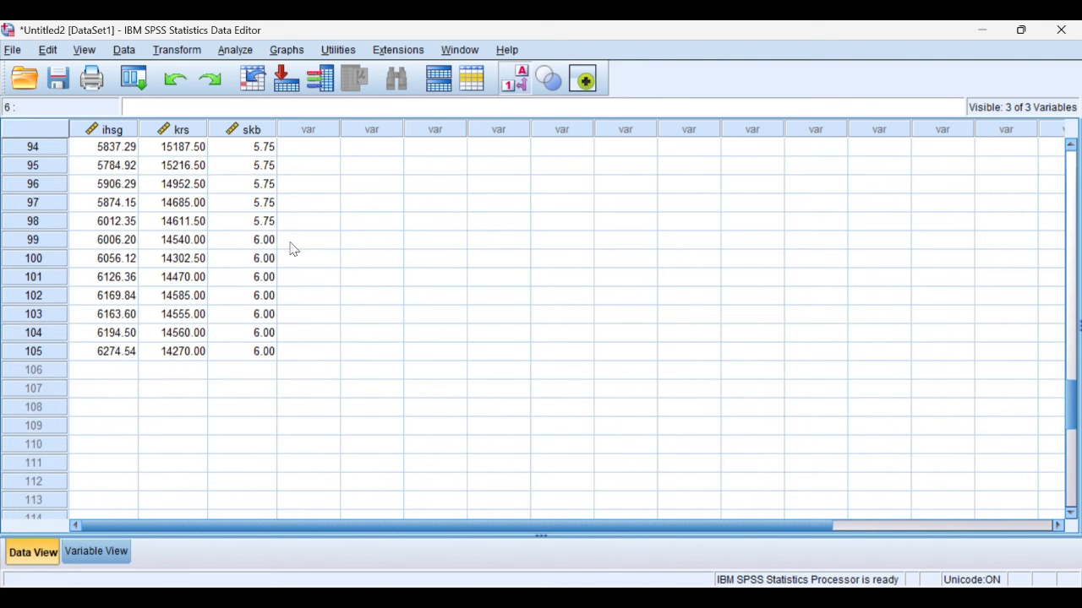
left_click(58, 346)
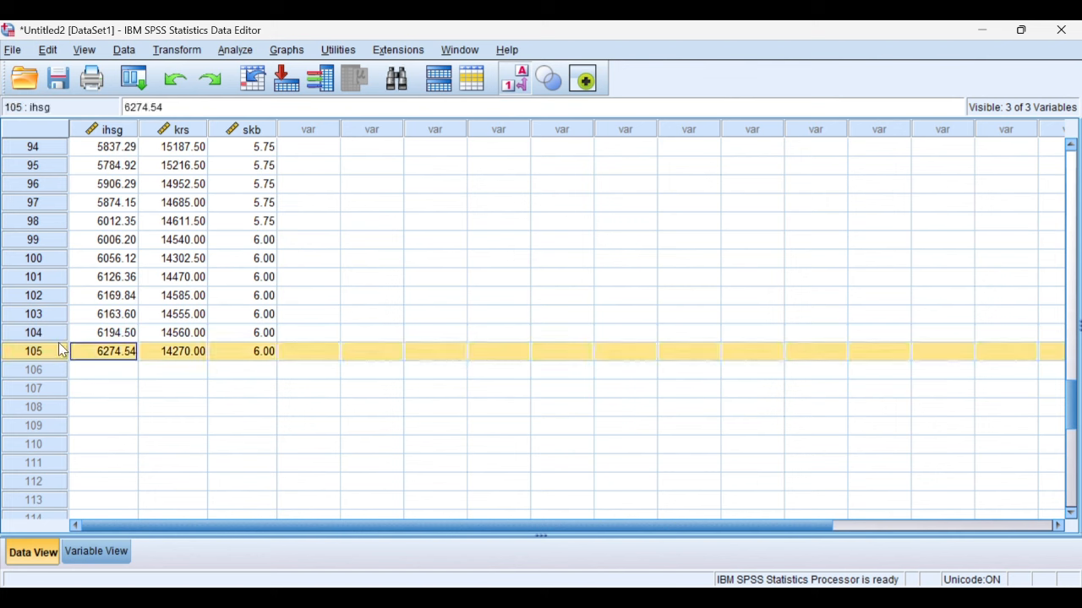
scroll(101, 377, "up", 20)
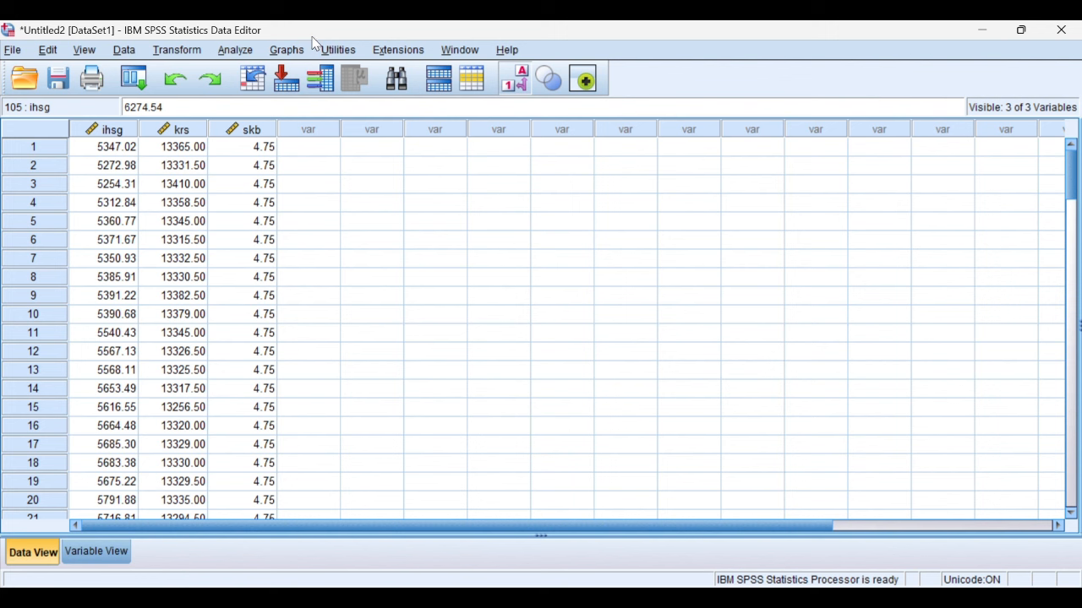
Set up a linear regression with ihsg as the dependent variable and krs and skb as the independent variables.
left_click(235, 50)
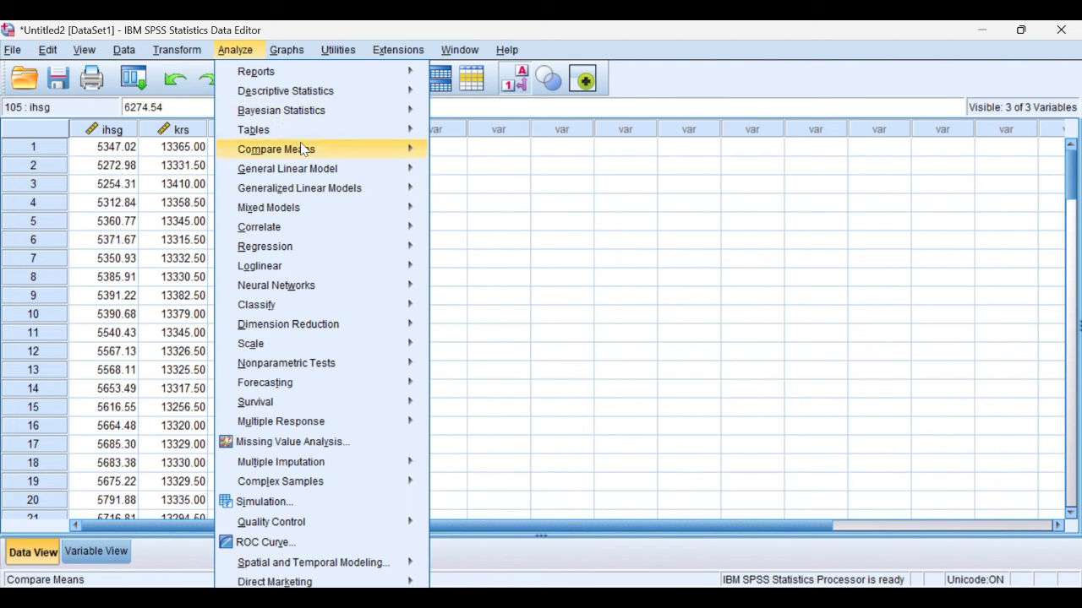
mouse_move(355, 245)
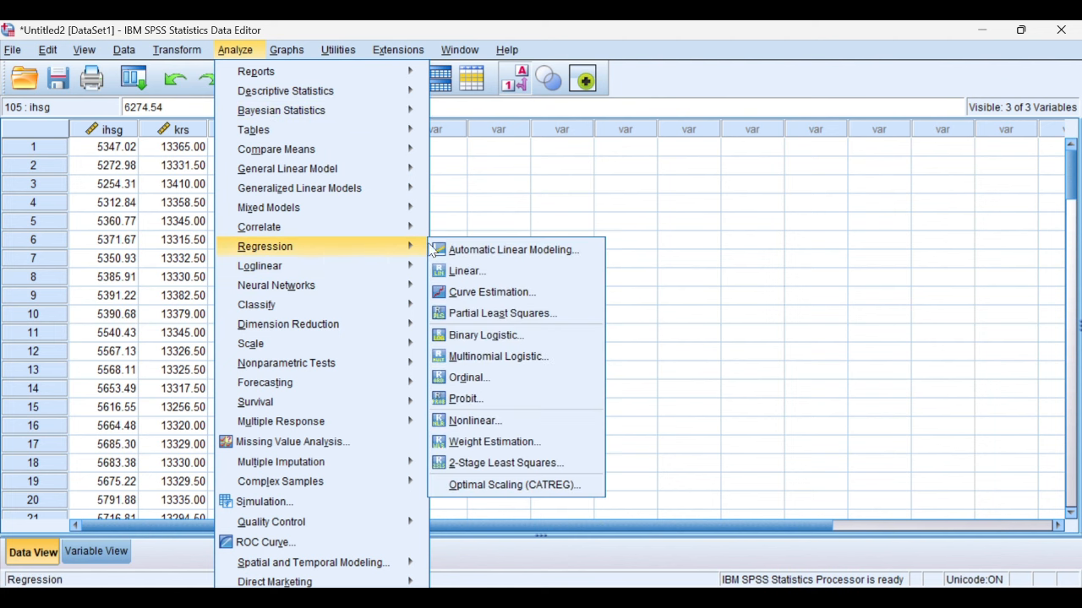
left_click(489, 270)
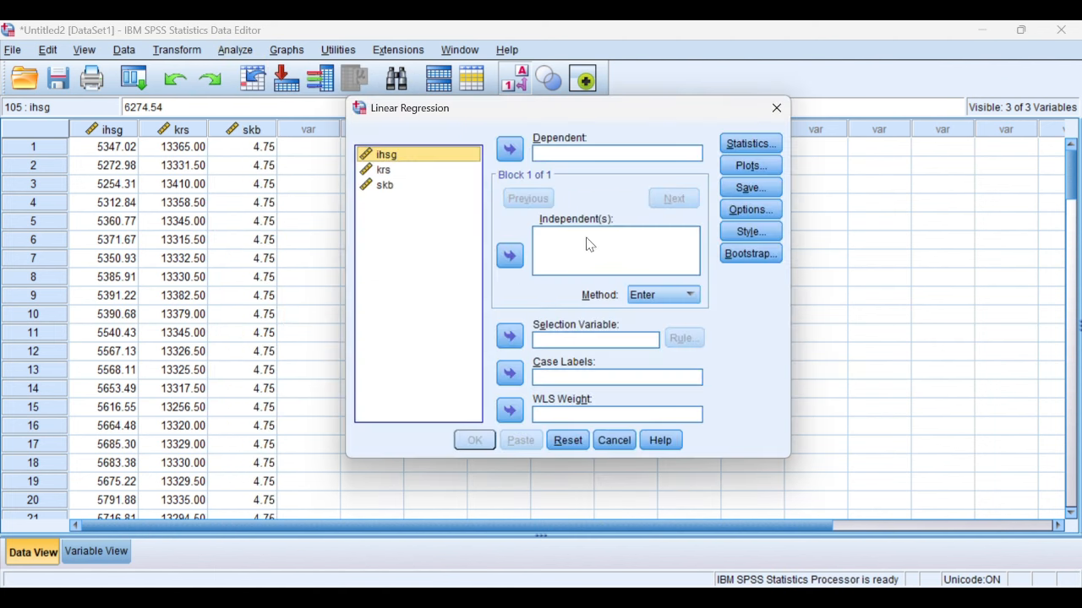
left_click(509, 150)
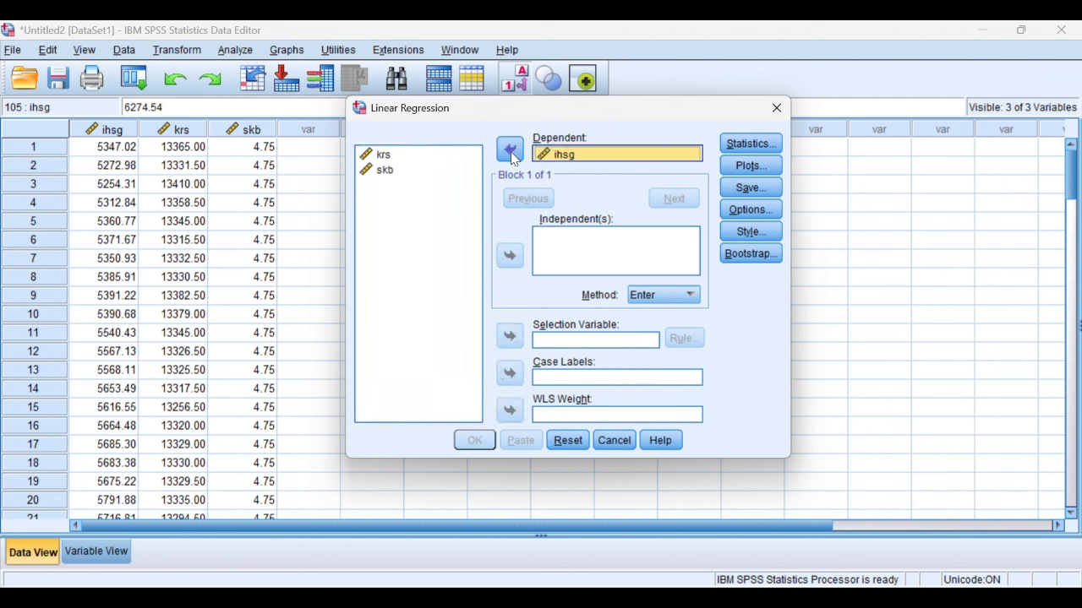
left_click(393, 154)
left_click(396, 173, "shift")
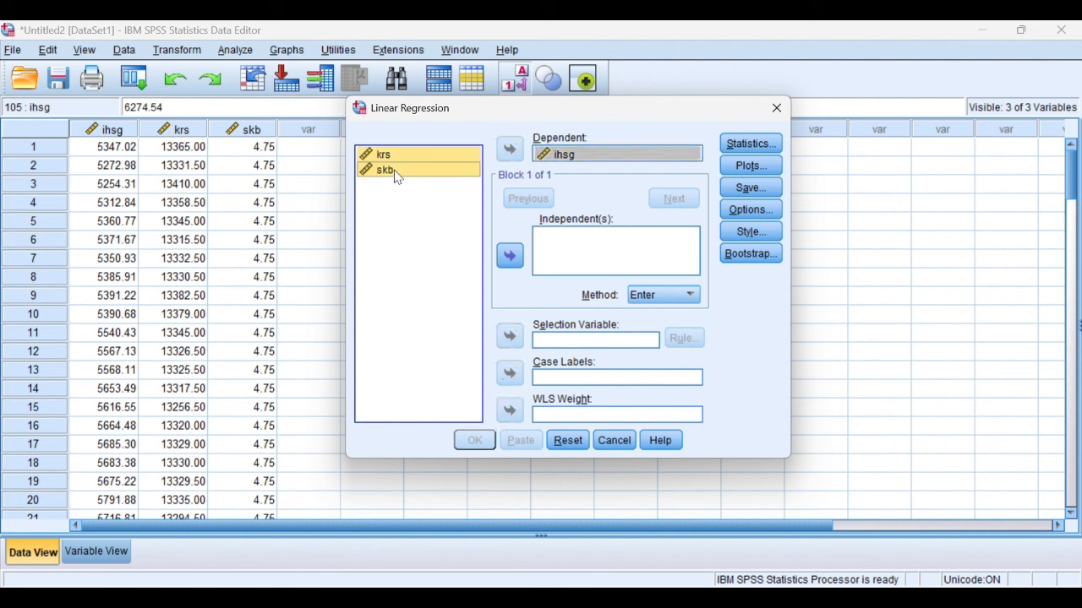
left_click(513, 260)
Add the Durbin-Watson test and collinearity diagnostics to the regression statistics.
left_click(734, 147)
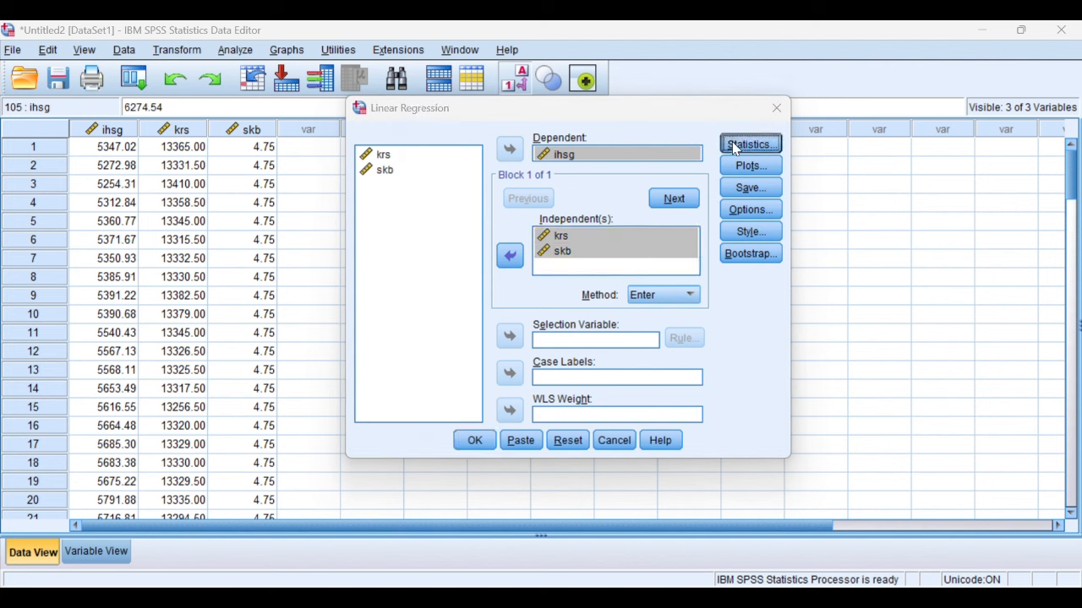
left_click(475, 268)
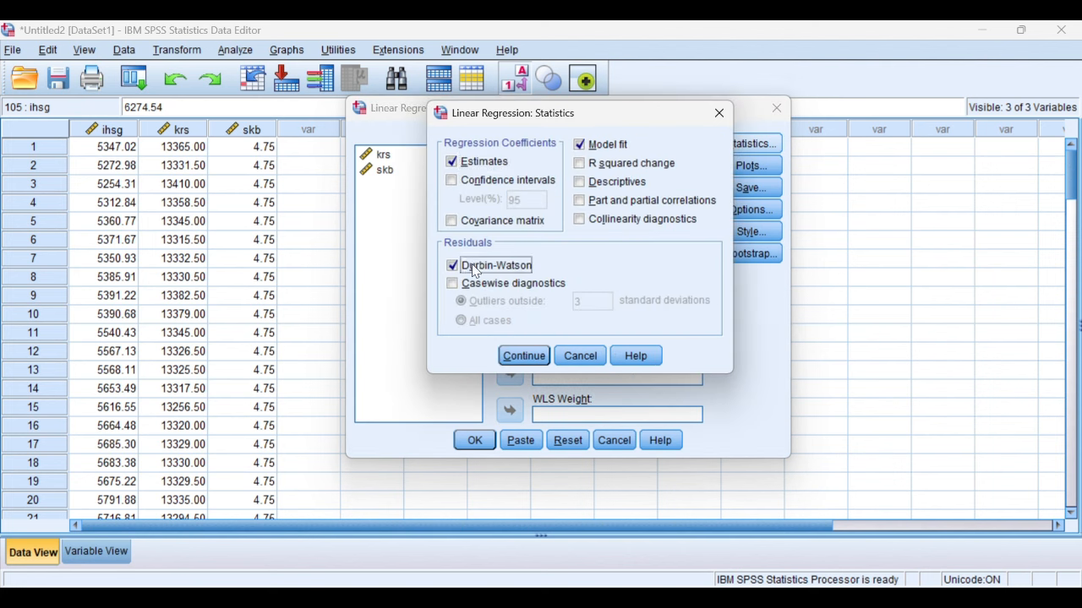
left_click(595, 229)
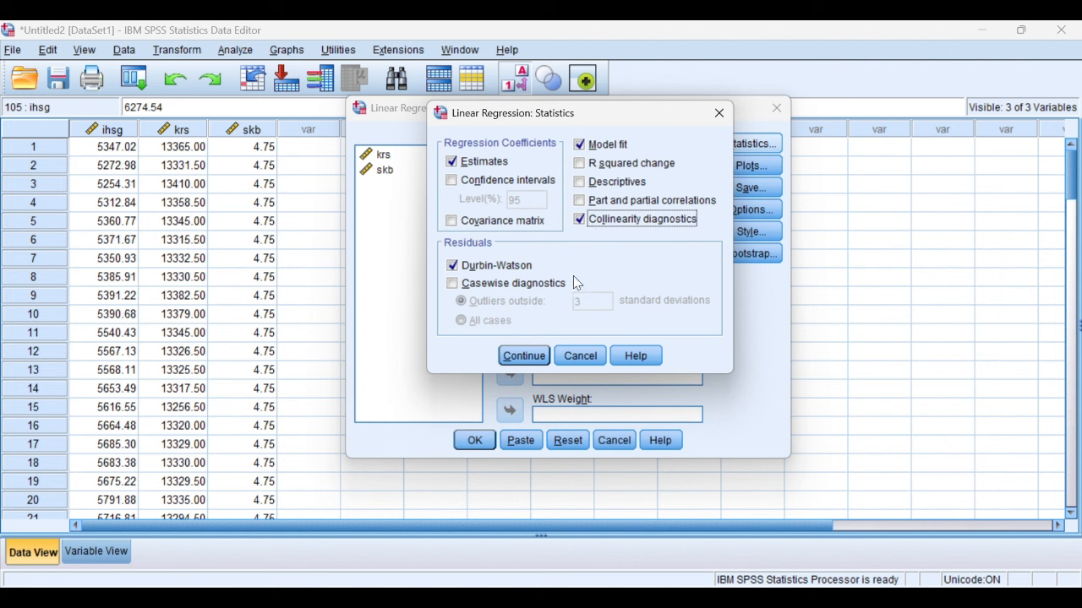
left_click(524, 356)
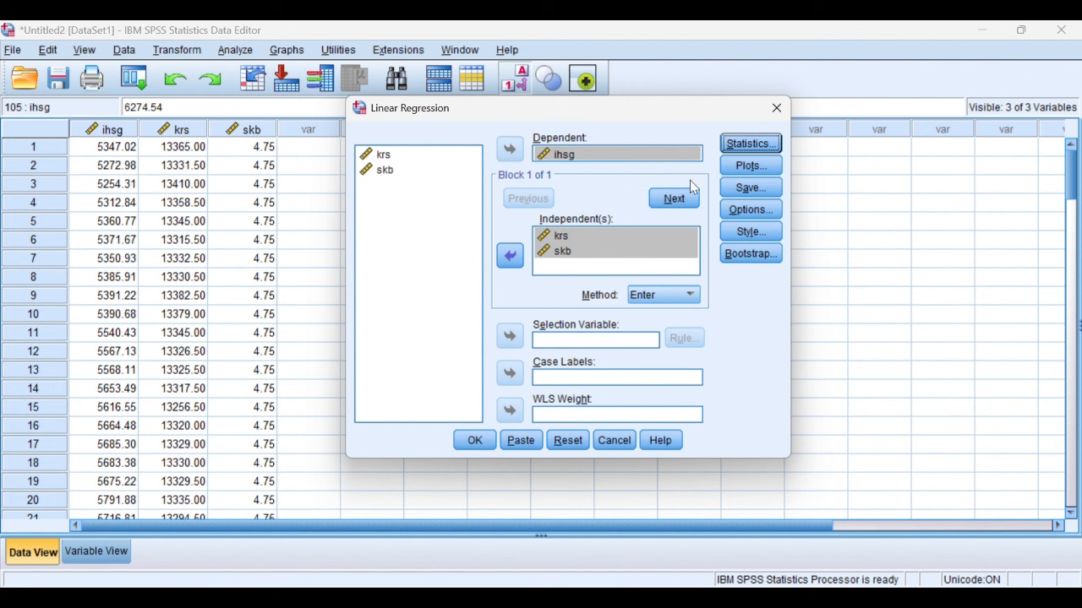
Have the unstandardized residuals saved as a new variable and run the linear regression.
left_click(739, 191)
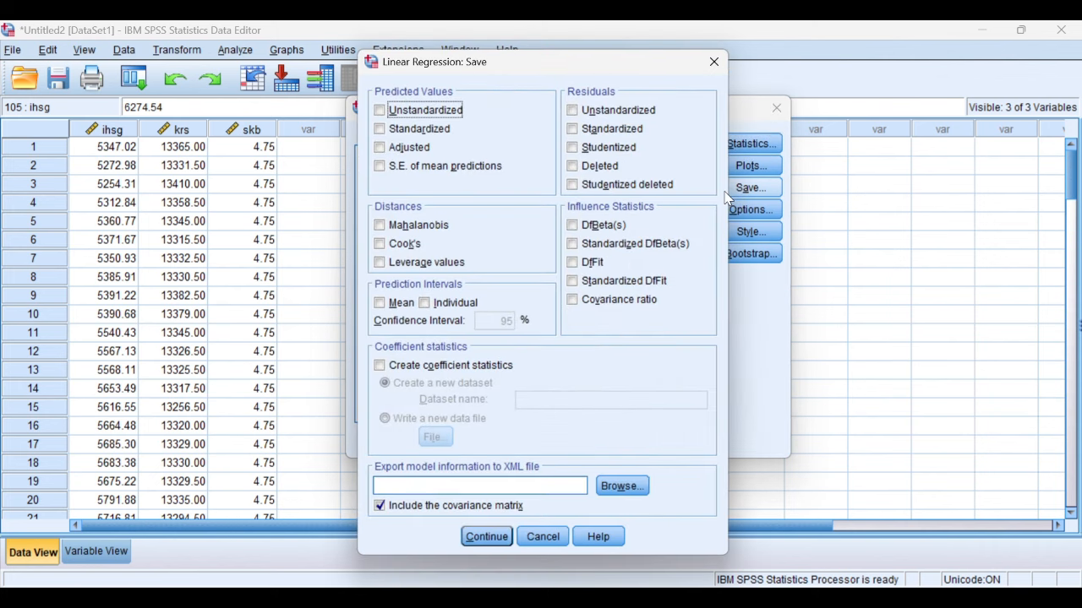
left_click(591, 119)
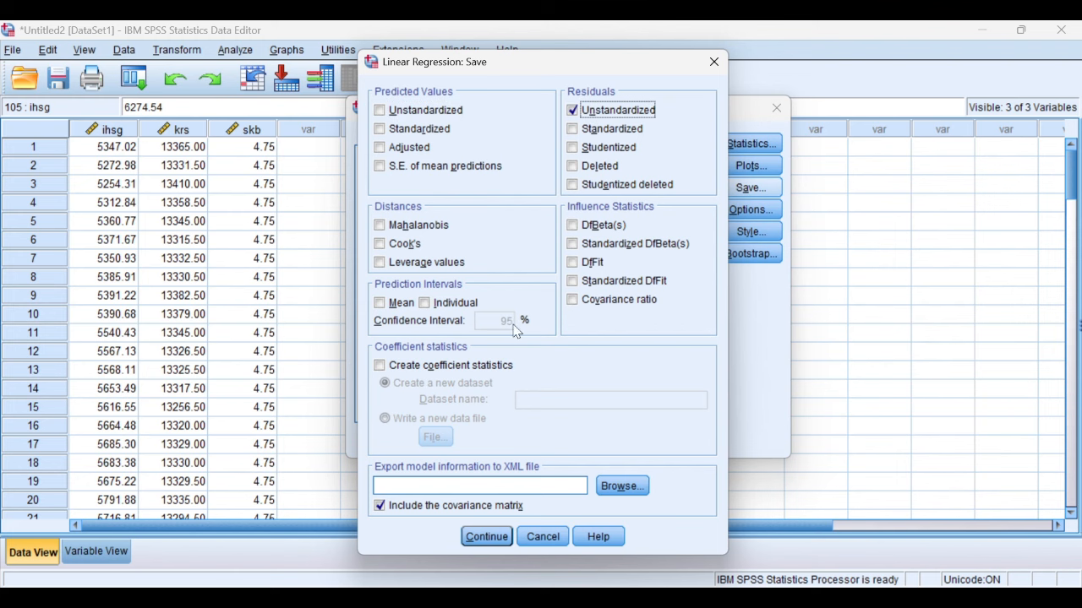
left_click(487, 534)
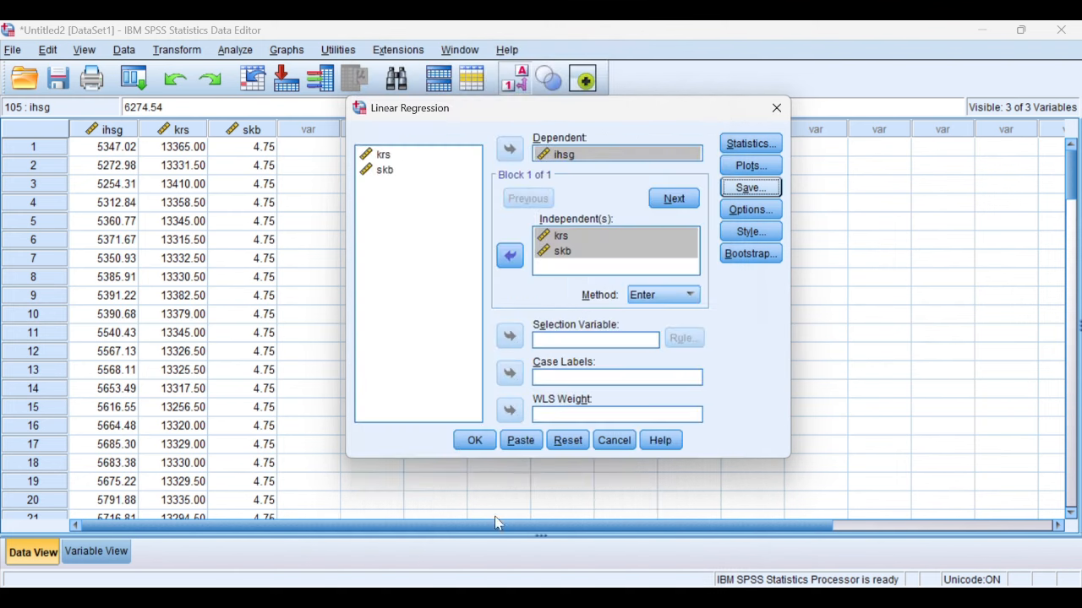
left_click(483, 445)
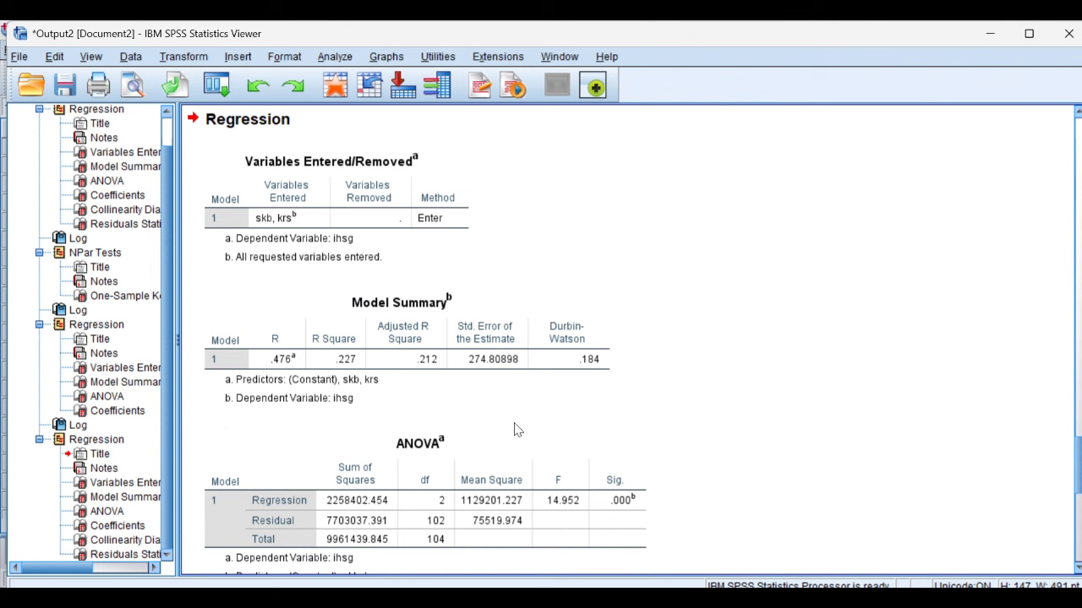
Examine the Model Summary and Coefficients tables in the latest regression output, and return to the data grid.
left_click(439, 381)
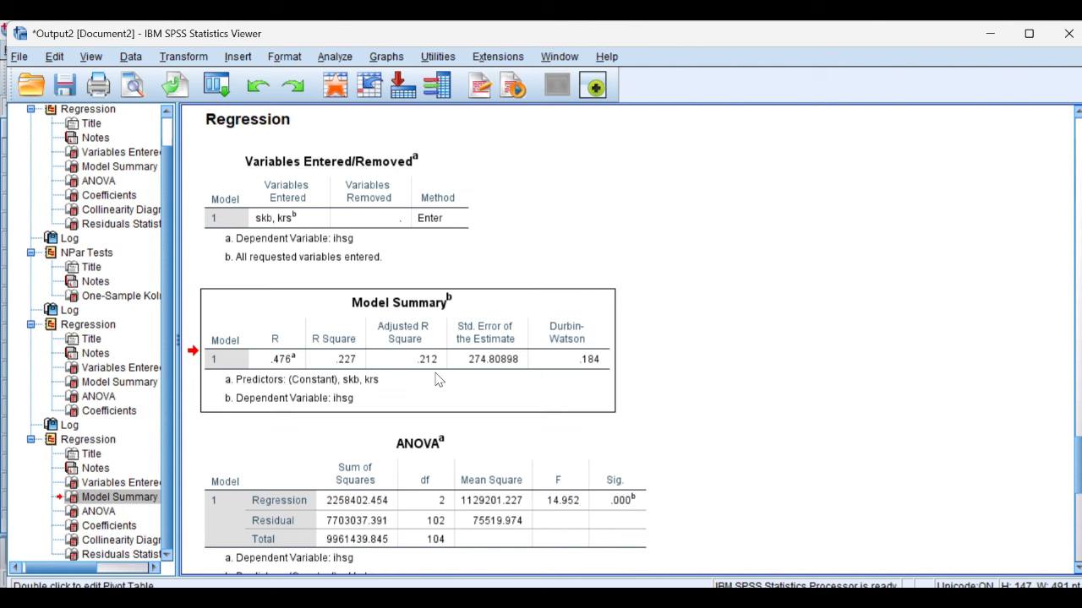
double_click(423, 369)
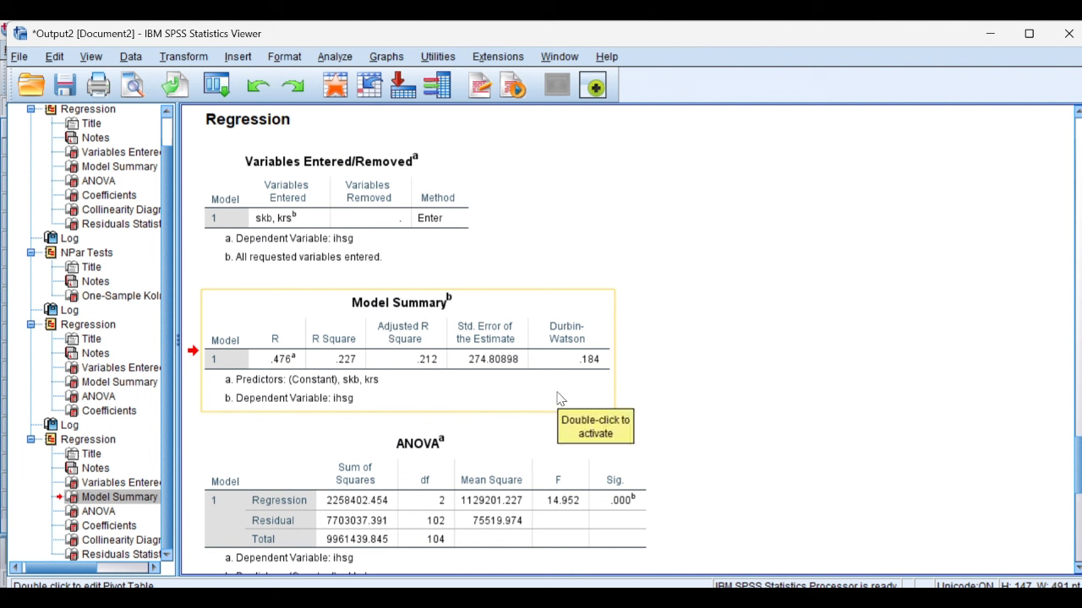
key("Down")
key("Down")
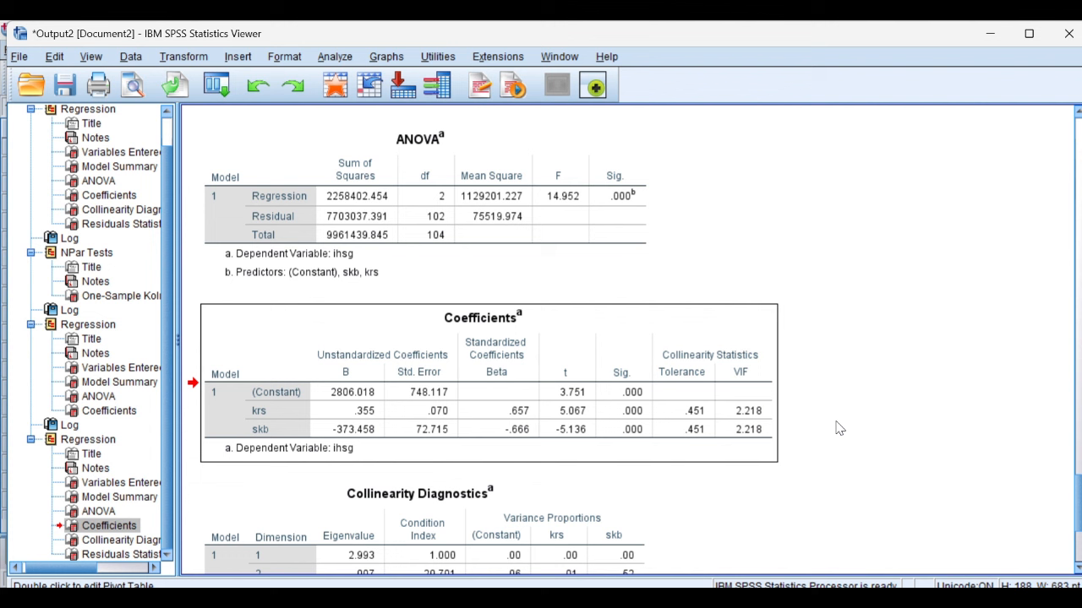
left_click(988, 34)
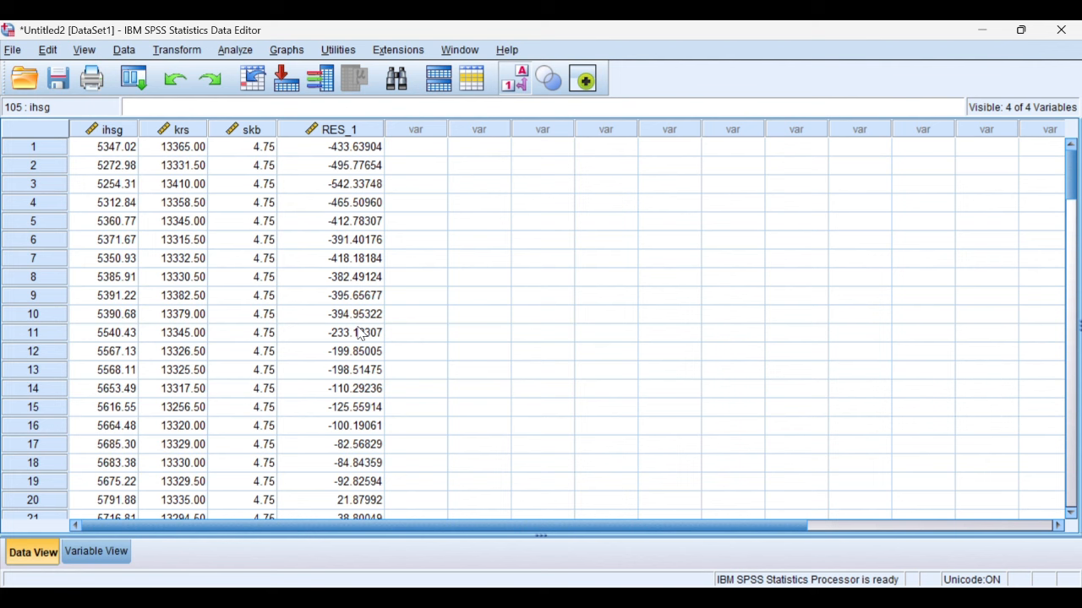
Run a legacy one-sample Kolmogorov-Smirnov test against the normal distribution on the unstandardized residuals, and return to the data grid.
left_click(234, 51)
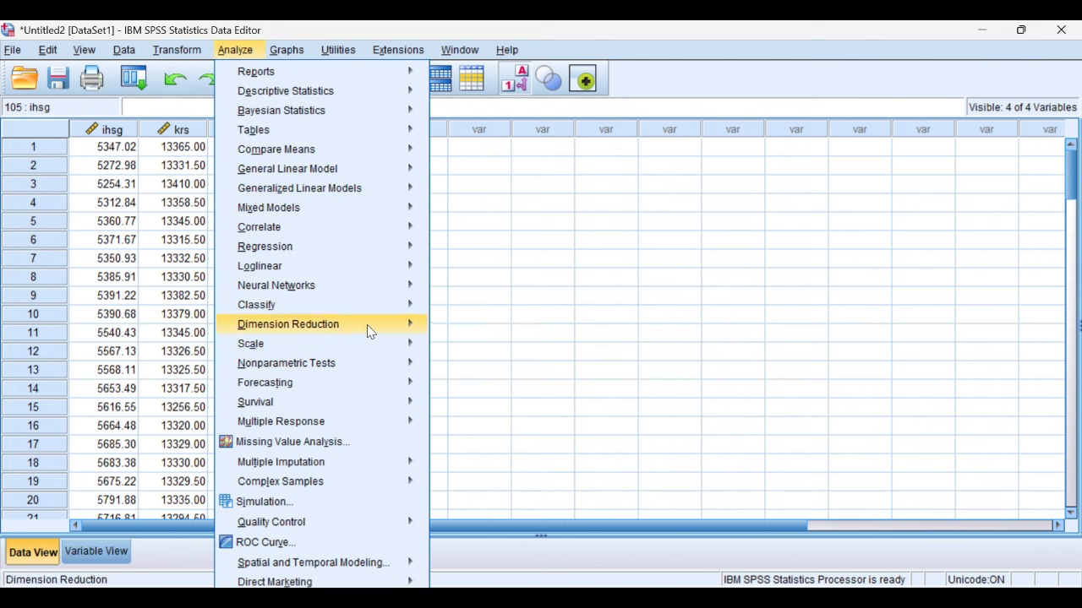
mouse_move(376, 374)
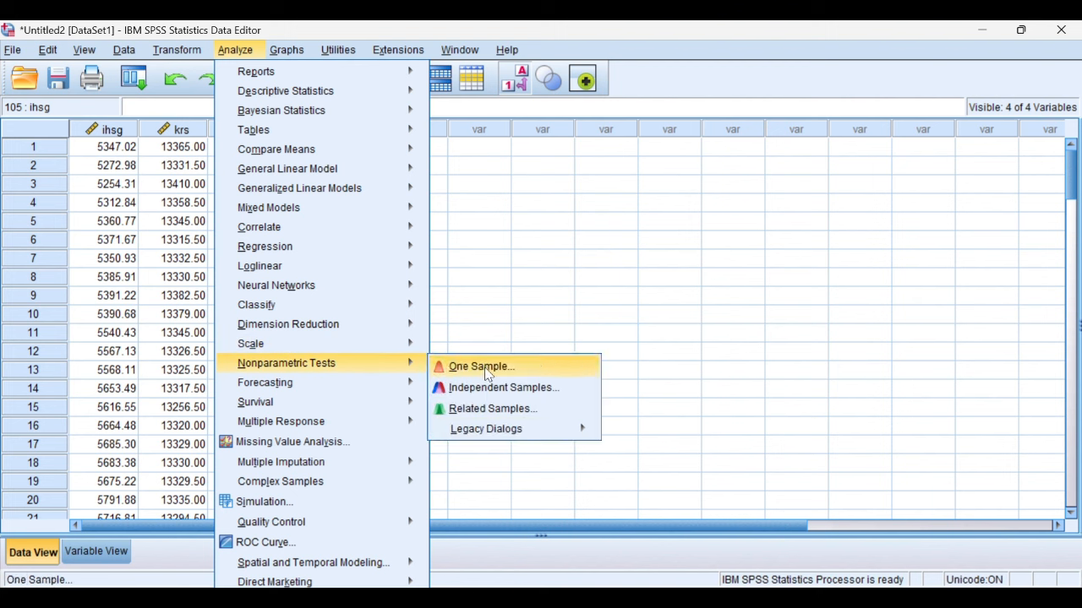
mouse_move(549, 431)
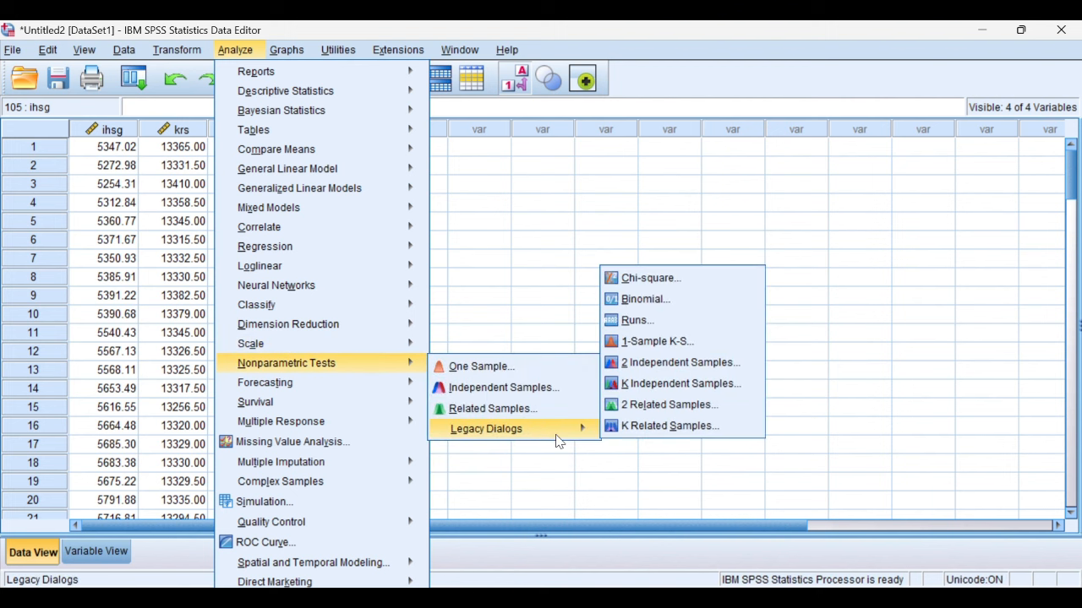
left_click(667, 347)
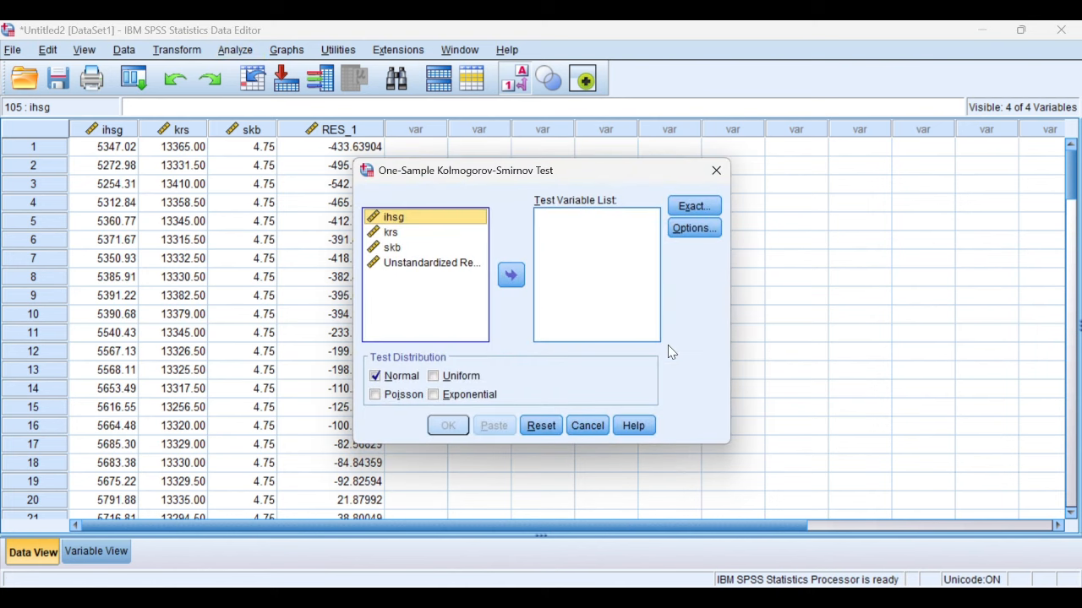
left_click(448, 265)
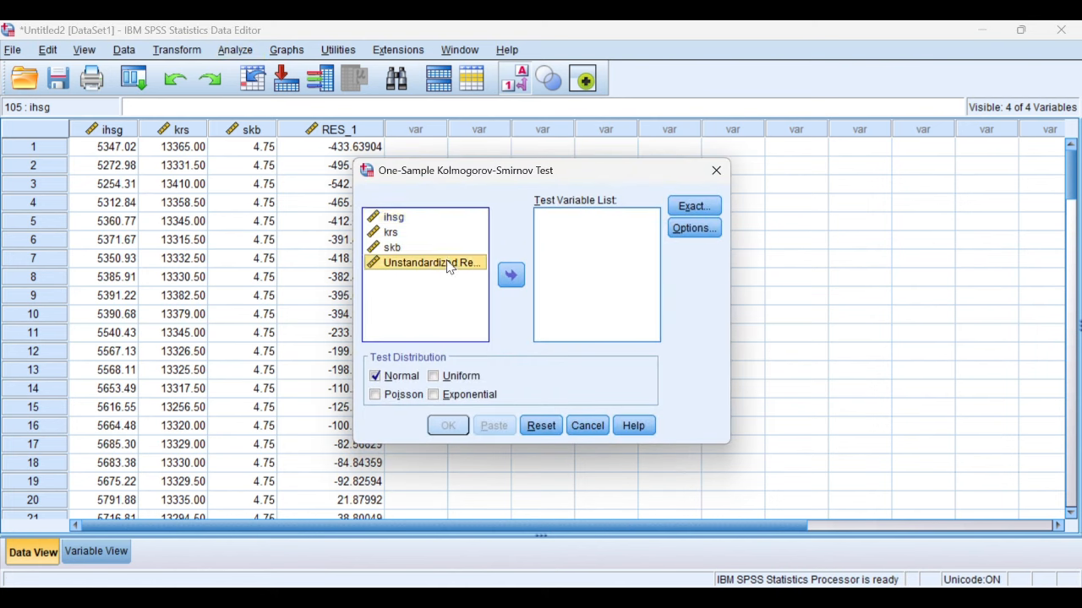
left_click(510, 275)
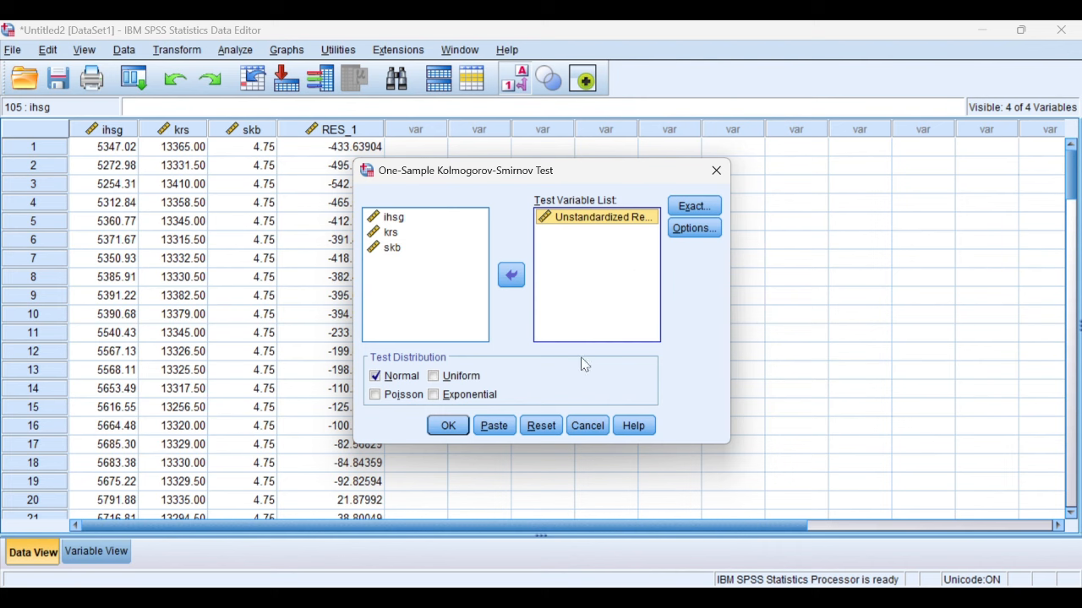
left_click(453, 430)
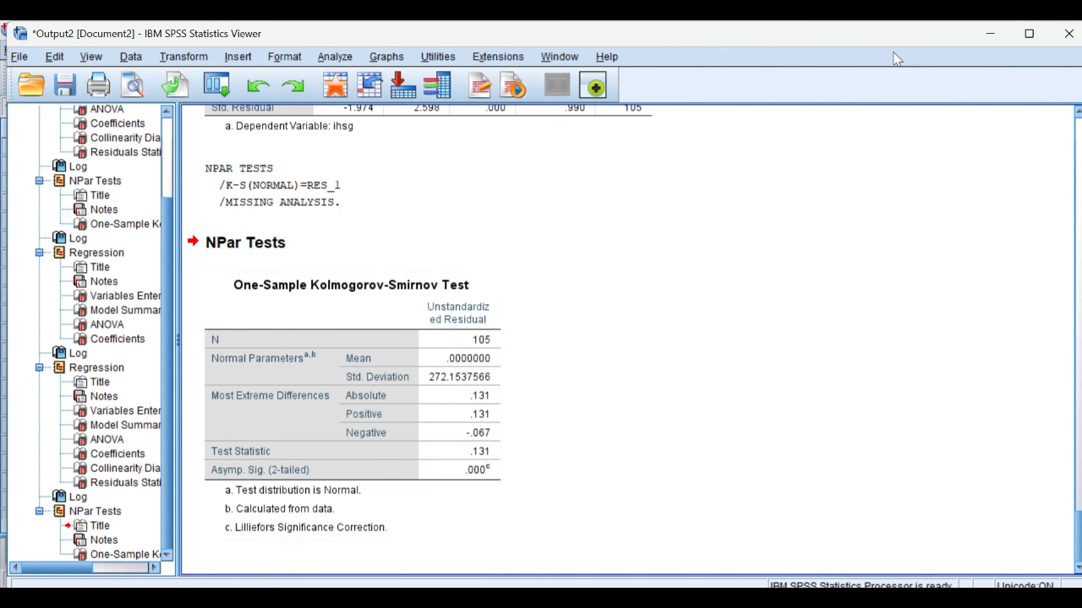
left_click(991, 31)
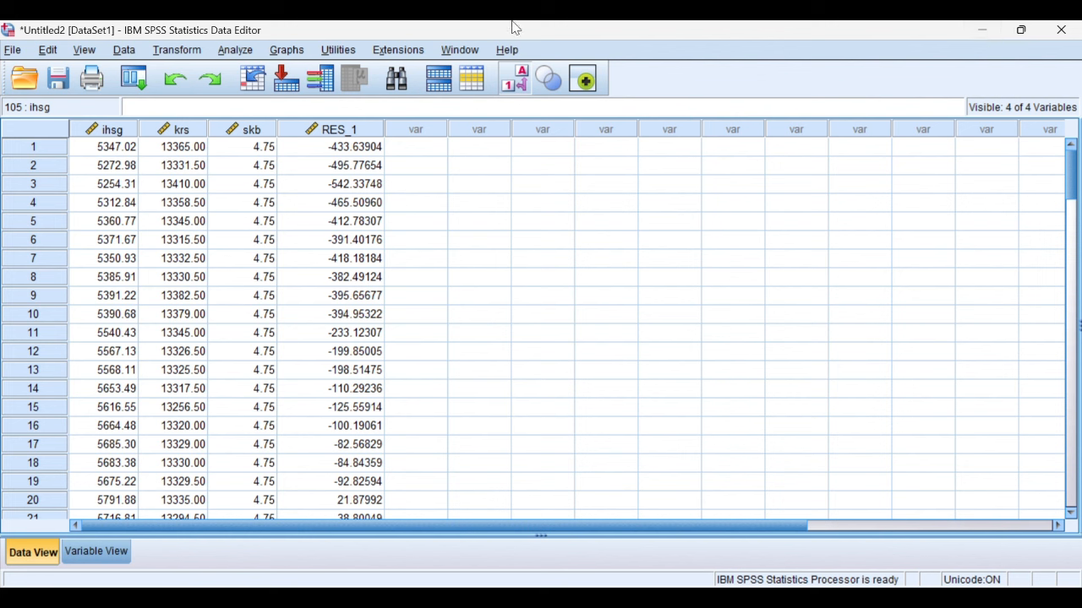
Start computing a new variable with ABS_RES as the target variable name.
left_click(179, 50)
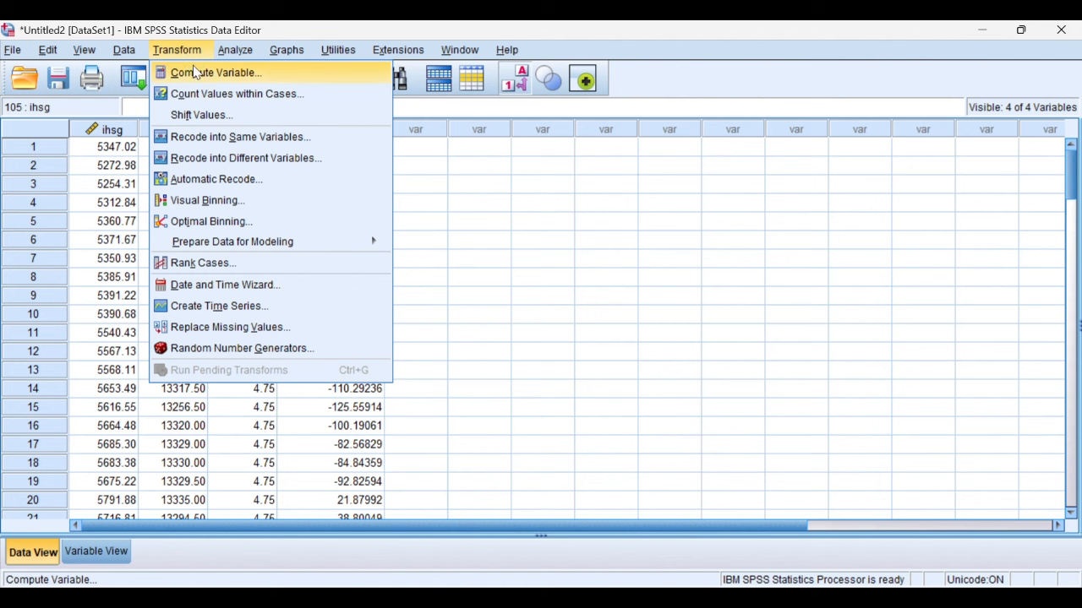
left_click(195, 73)
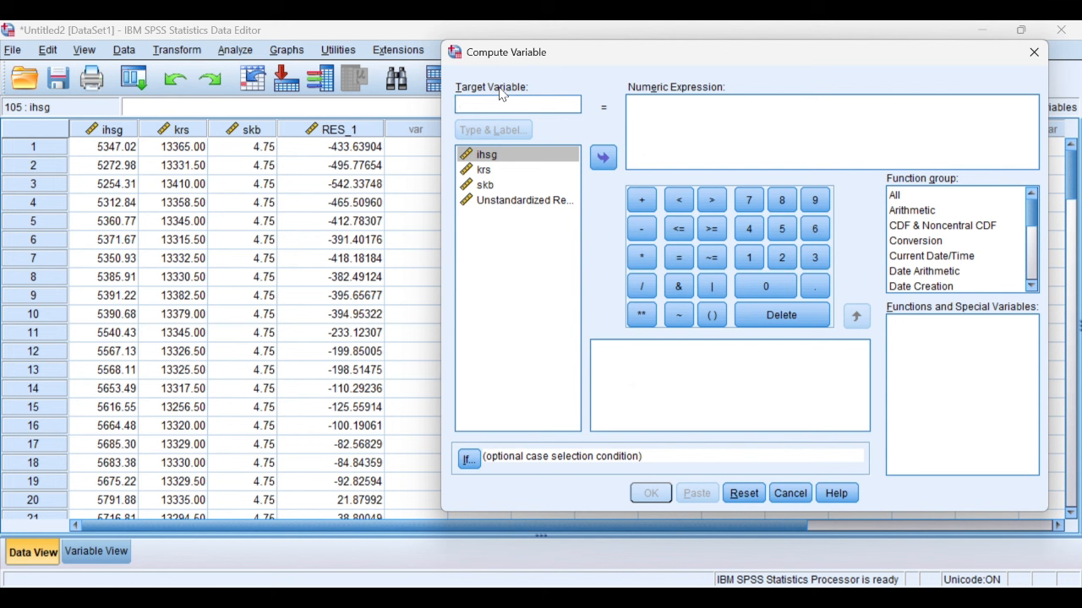
type("a")
key("BackSpace")
type("ABS")
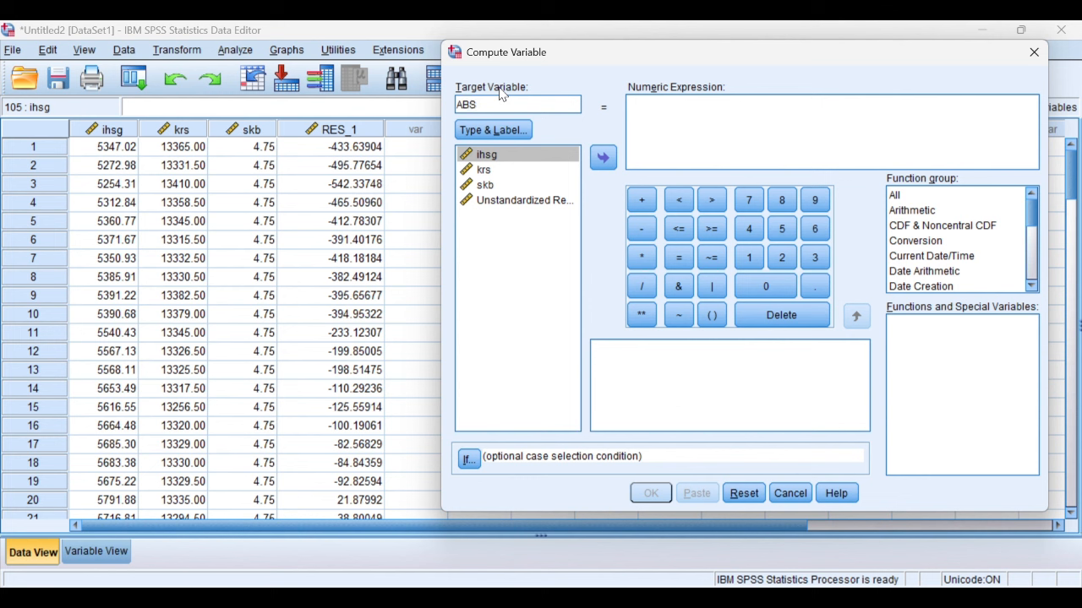
type("_RES")
Define the numeric expression as ABS(RES_1), compute the variable, and return to the data grid.
left_click(896, 198)
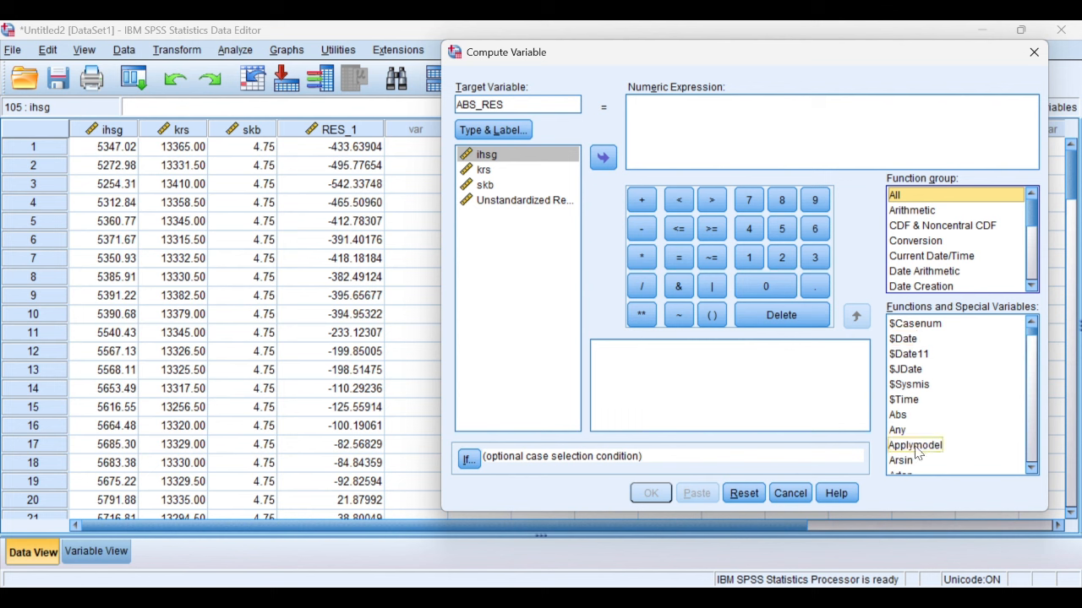
double_click(896, 415)
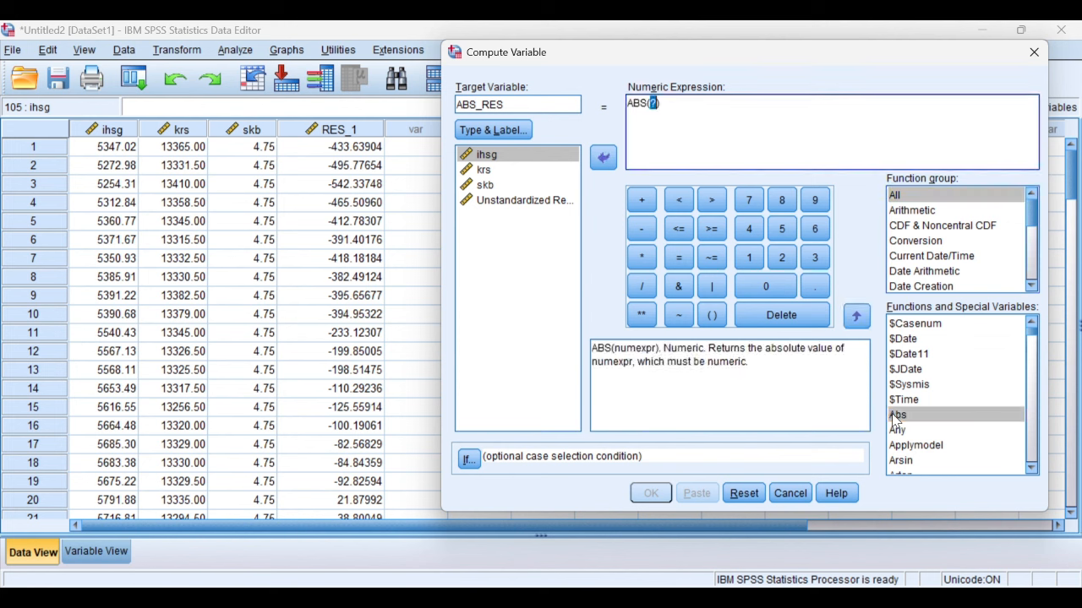
double_click(496, 208)
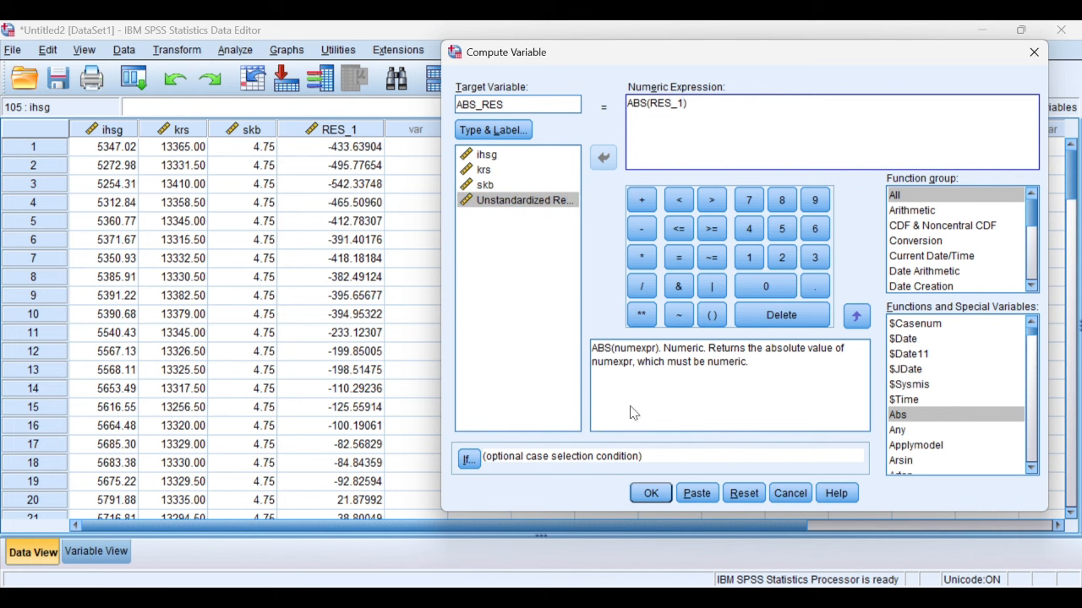
left_click(651, 494)
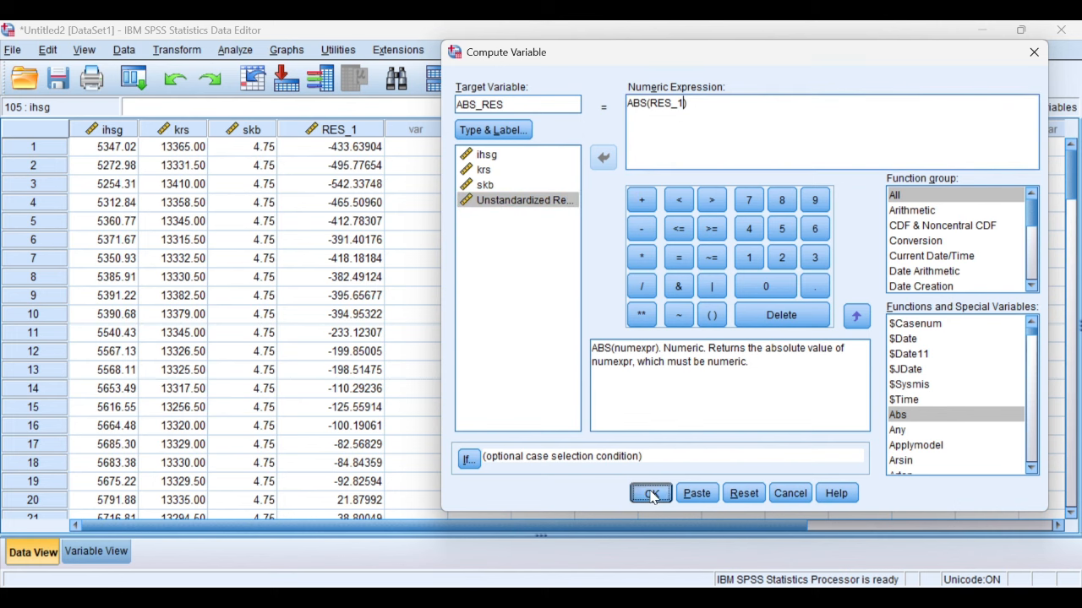
left_click(990, 34)
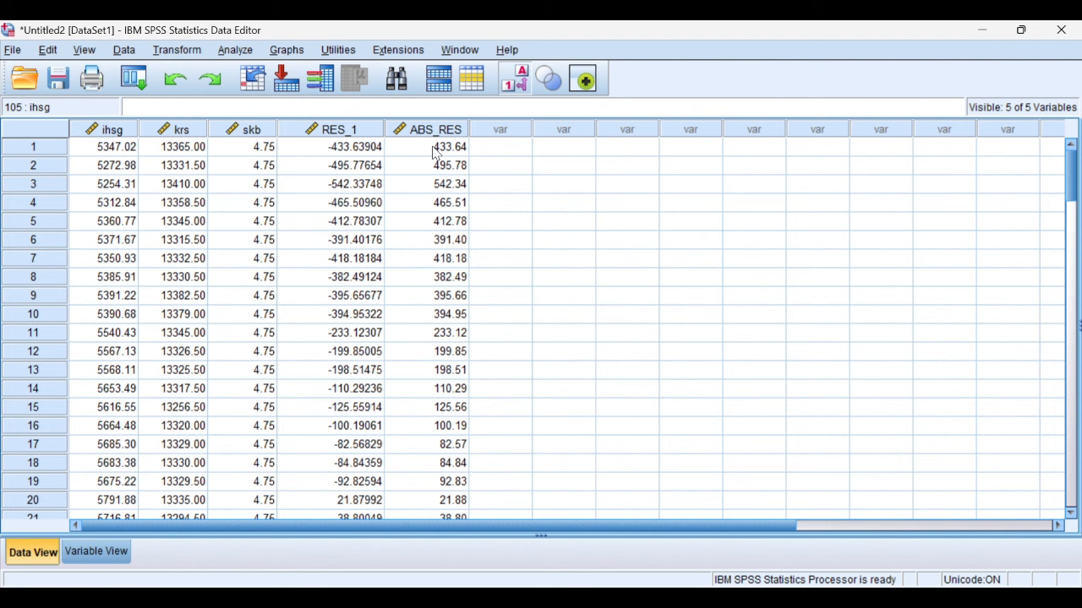
Reset the linear regression settings and assign ABS_RES as the dependent variable.
left_click(235, 49)
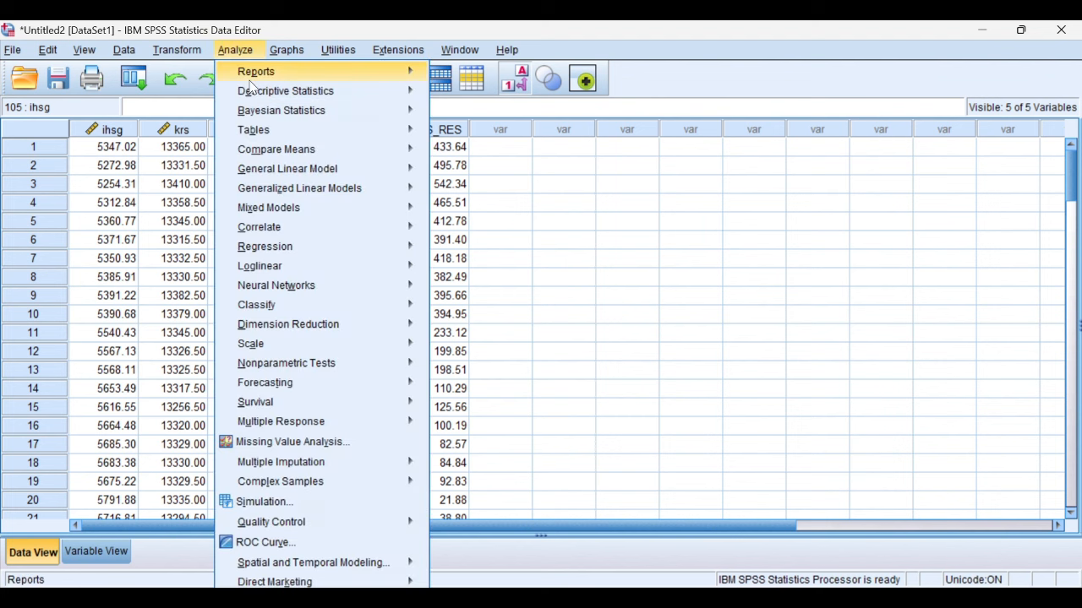
mouse_move(357, 245)
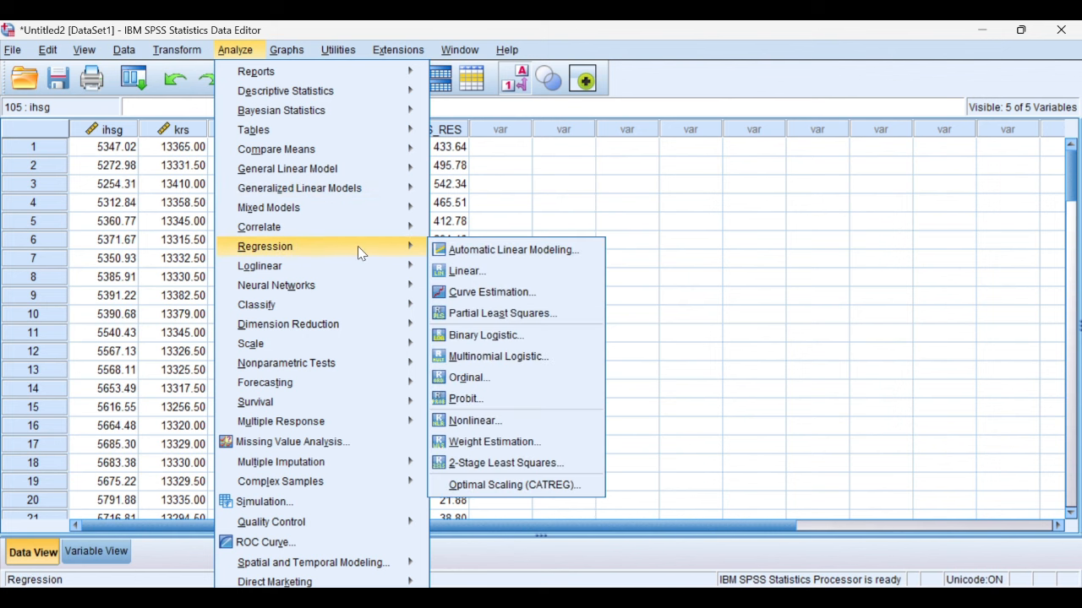
left_click(490, 273)
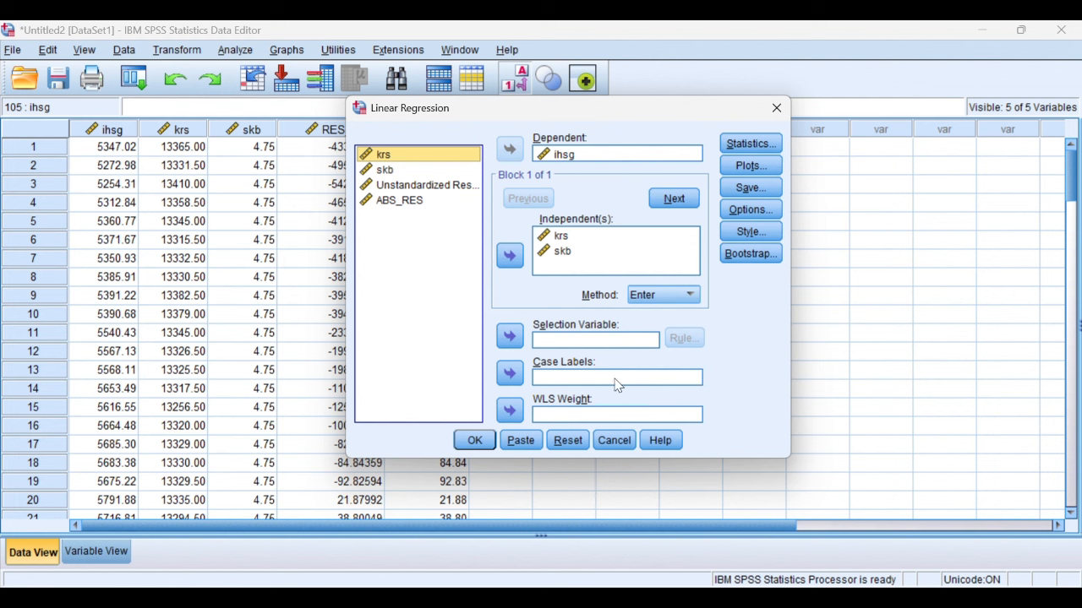
left_click(569, 444)
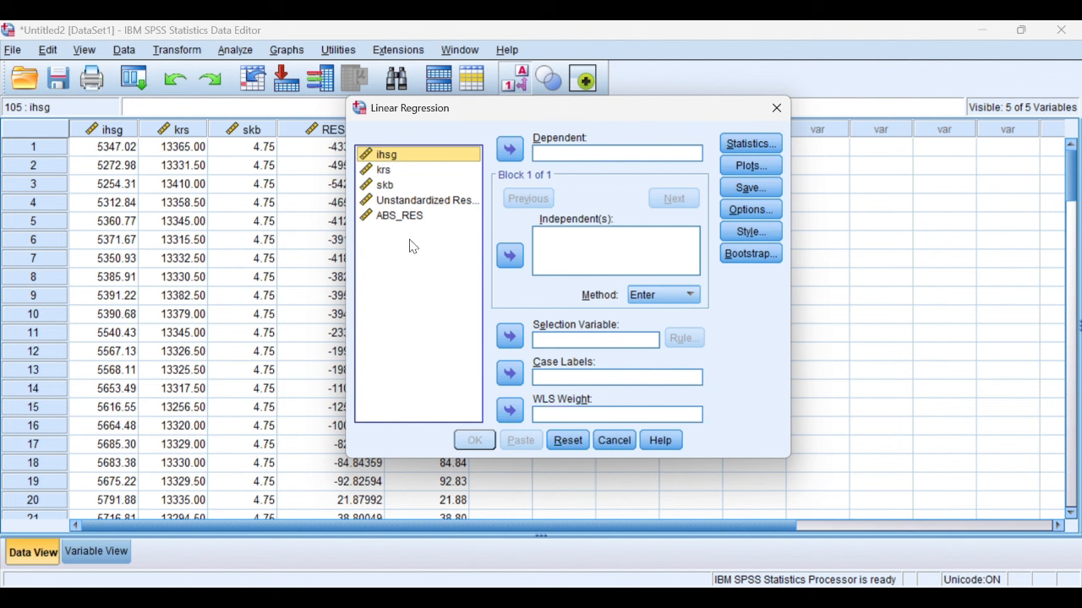
left_click(401, 217)
left_click(511, 152)
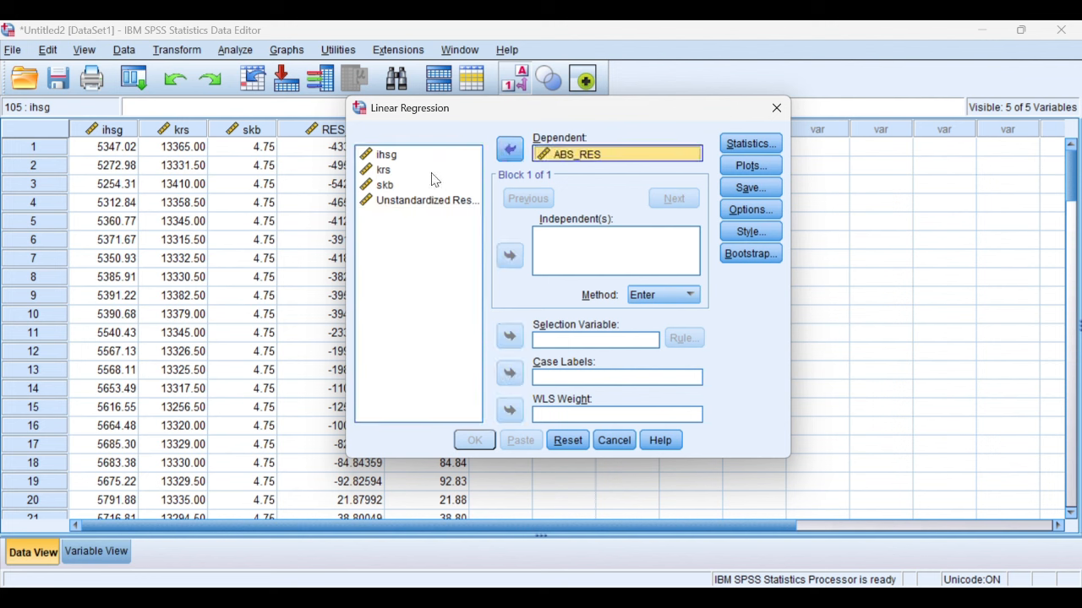
Add krs and skb as the independent variables and run the linear regression.
left_click(392, 172)
left_click(393, 188)
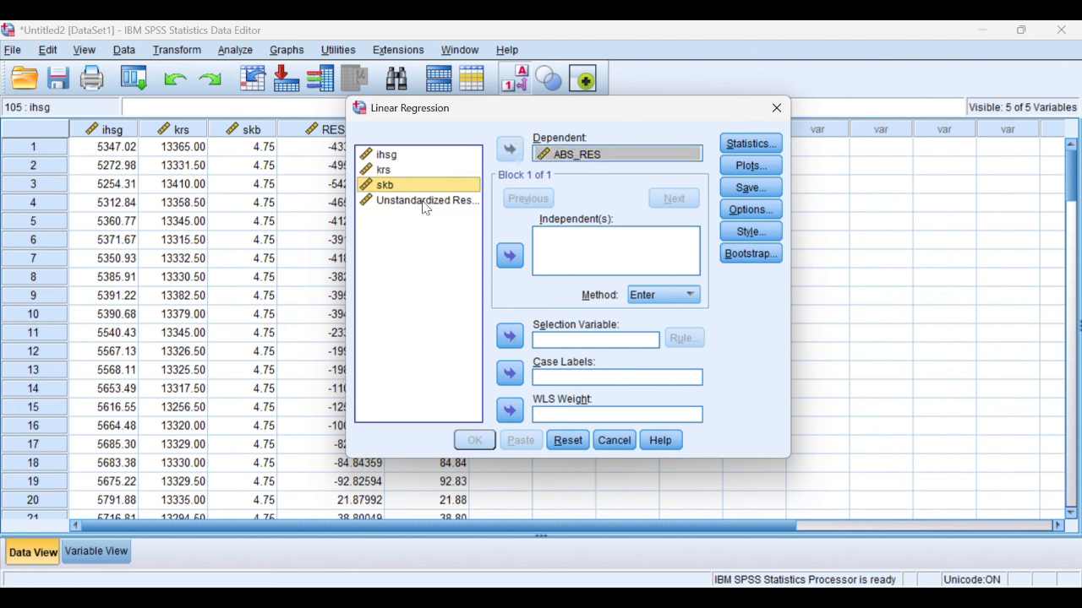
left_click(384, 172, "ctrl")
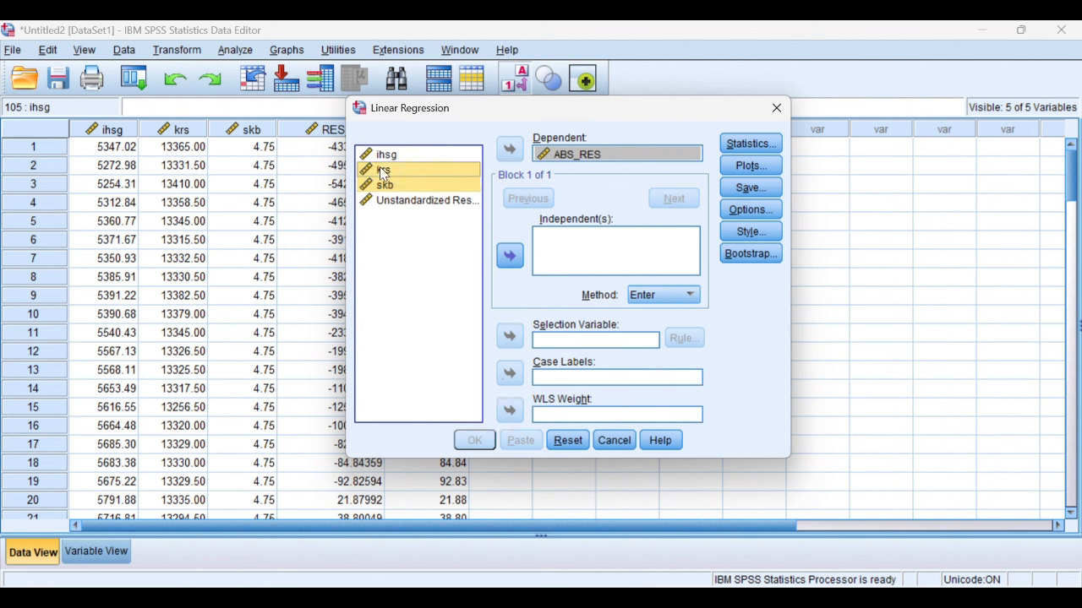
left_click(510, 255)
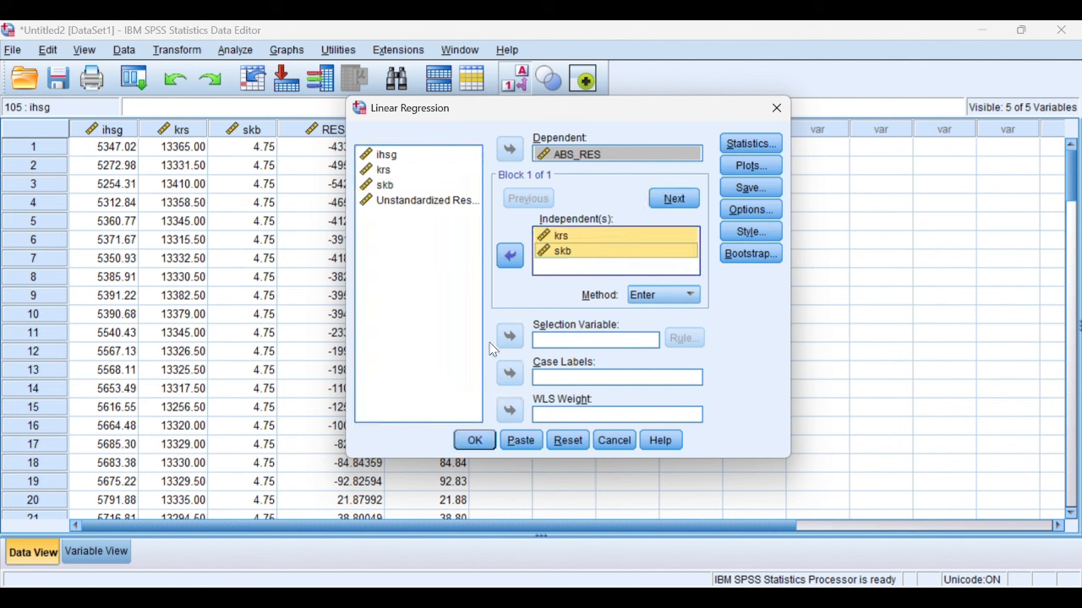
left_click(476, 442)
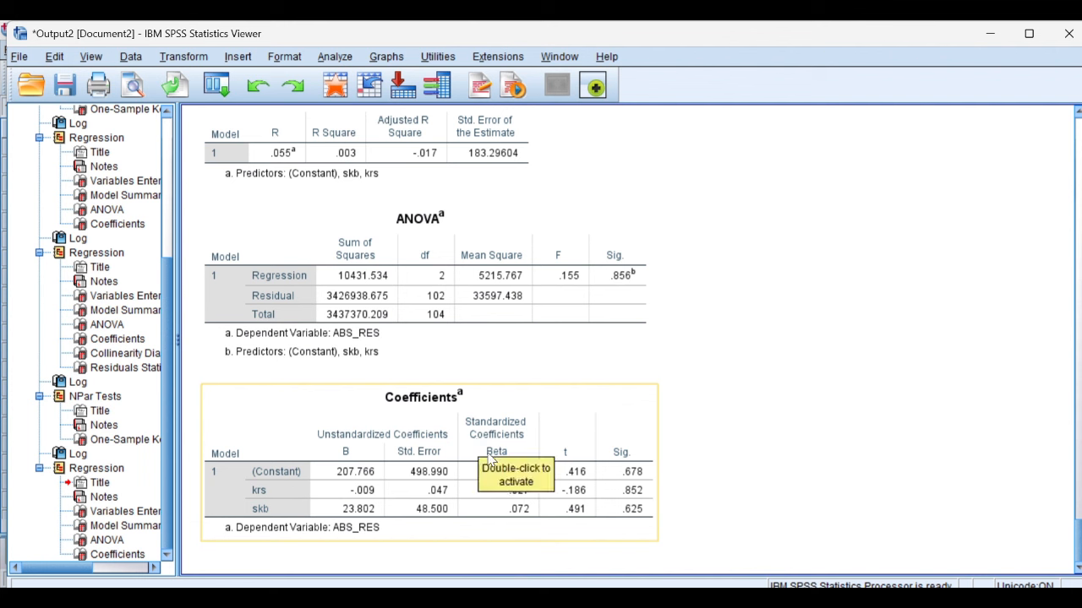
Examine the Coefficients table of the ABS_RES regression for the significance of krs and skb.
left_click(532, 558)
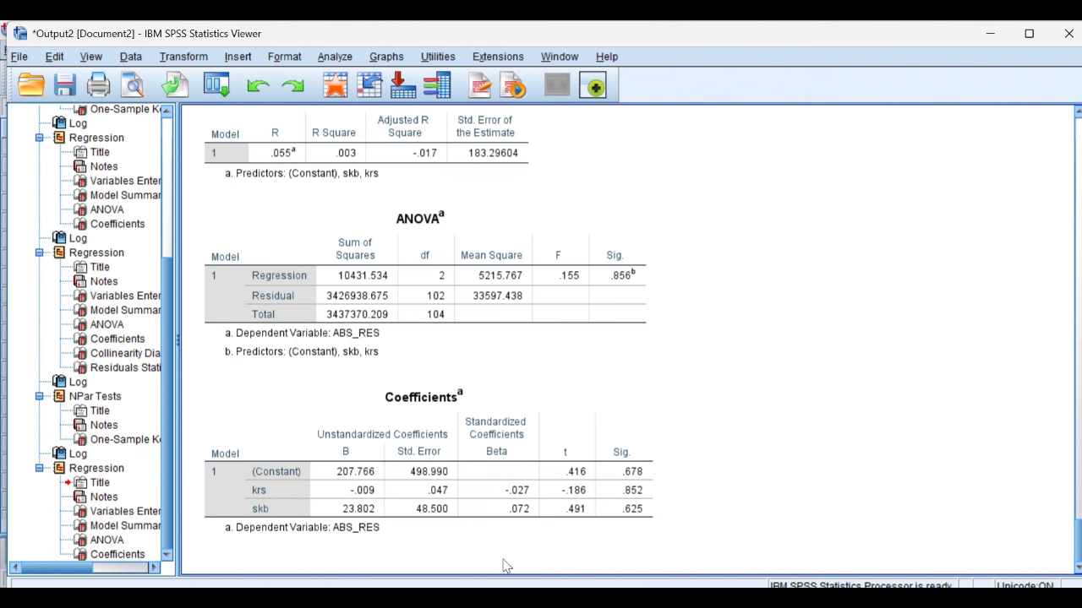
left_click(442, 538)
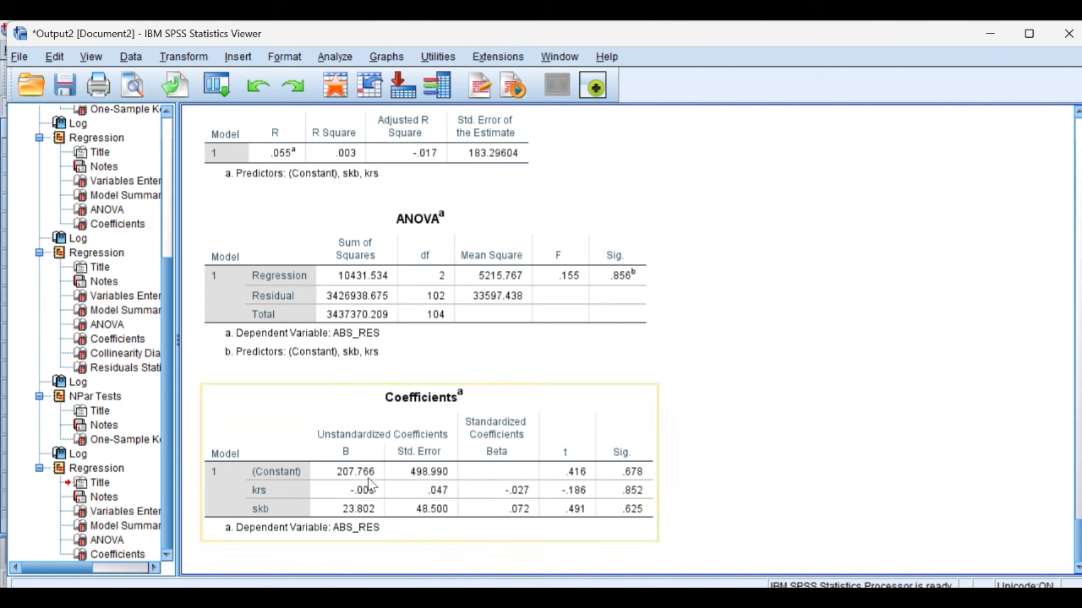
right_click(475, 451)
left_click(500, 474)
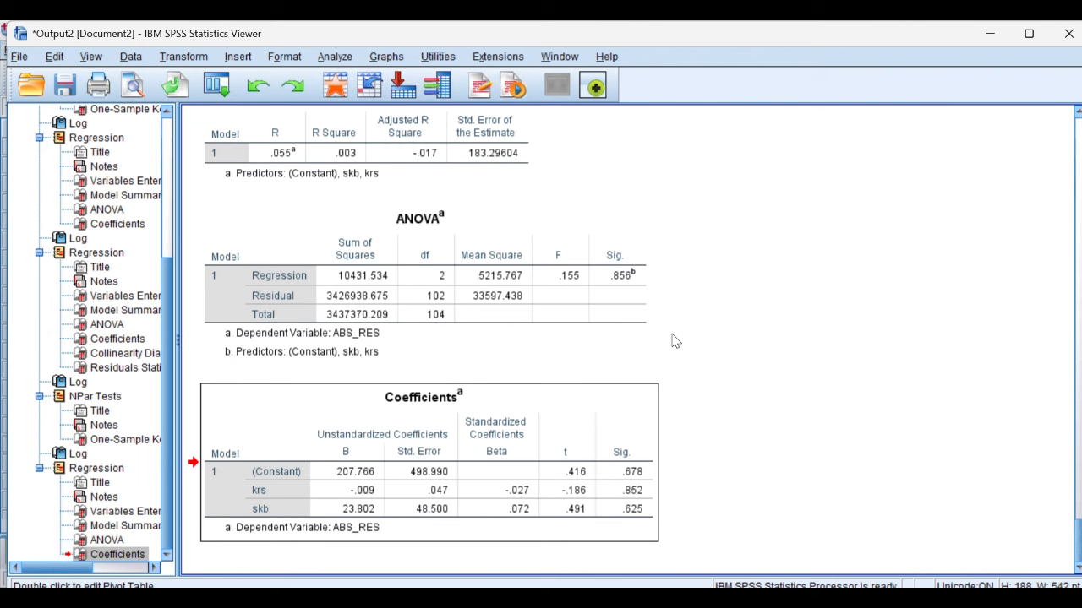
Review the earlier ihsg regression output for the Durbin-Watson value and collinearity statistics, and the residuals' Kolmogorov-Smirnov test table.
scroll(674, 341, "up", 20)
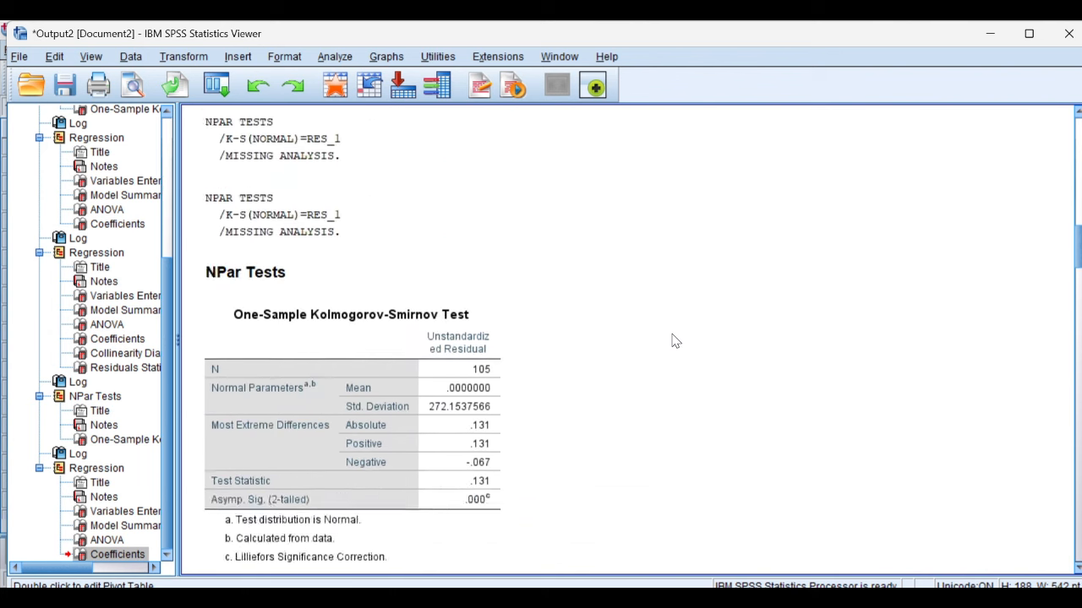
scroll(672, 340, "up", 10)
scroll(671, 340, "down", 2)
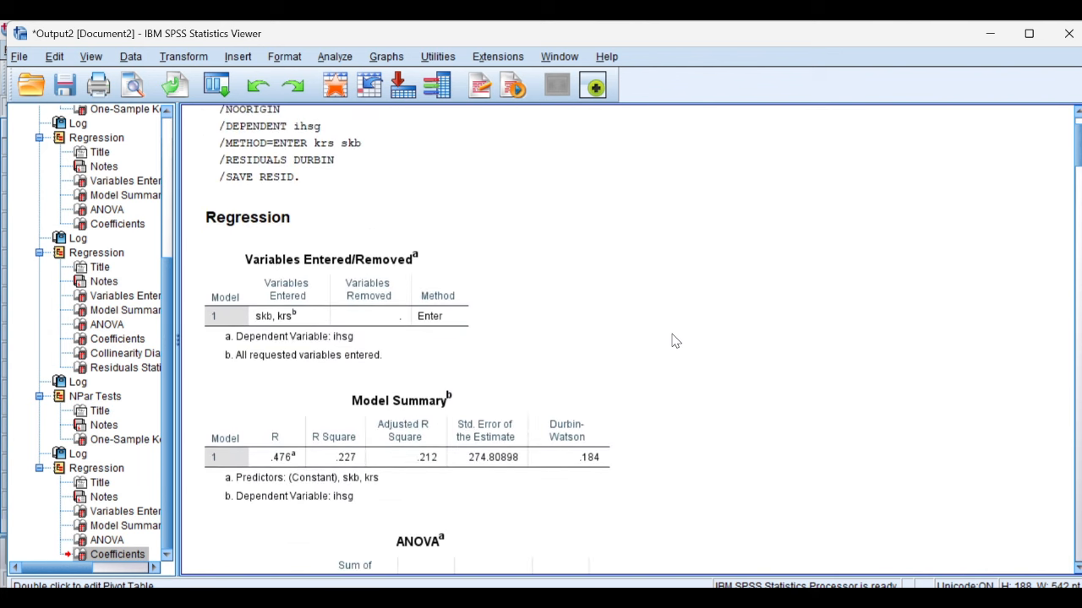
left_click(546, 458)
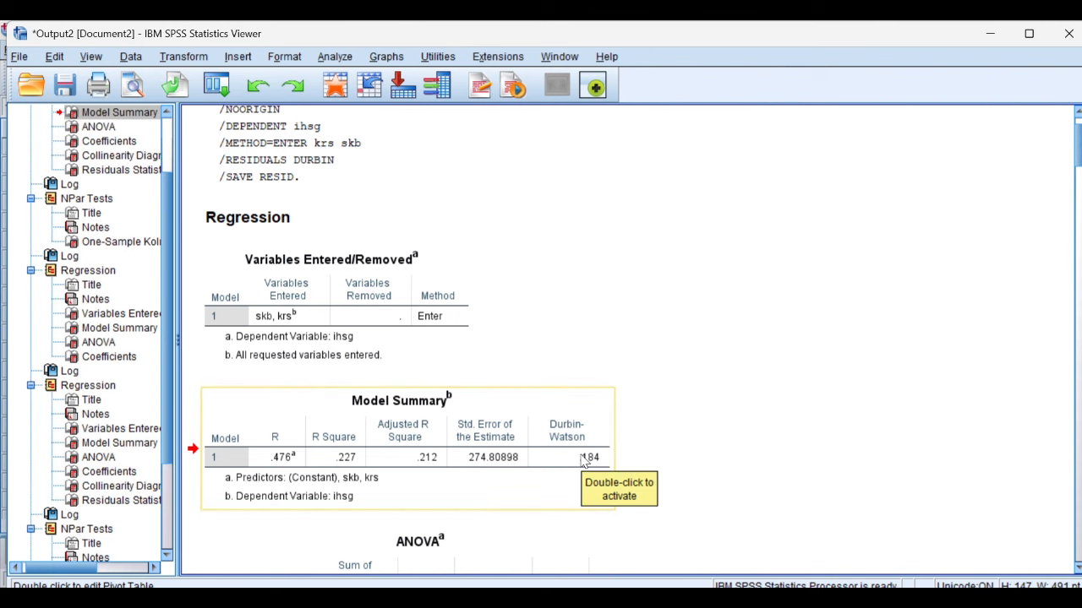
scroll(581, 459, "down", 5)
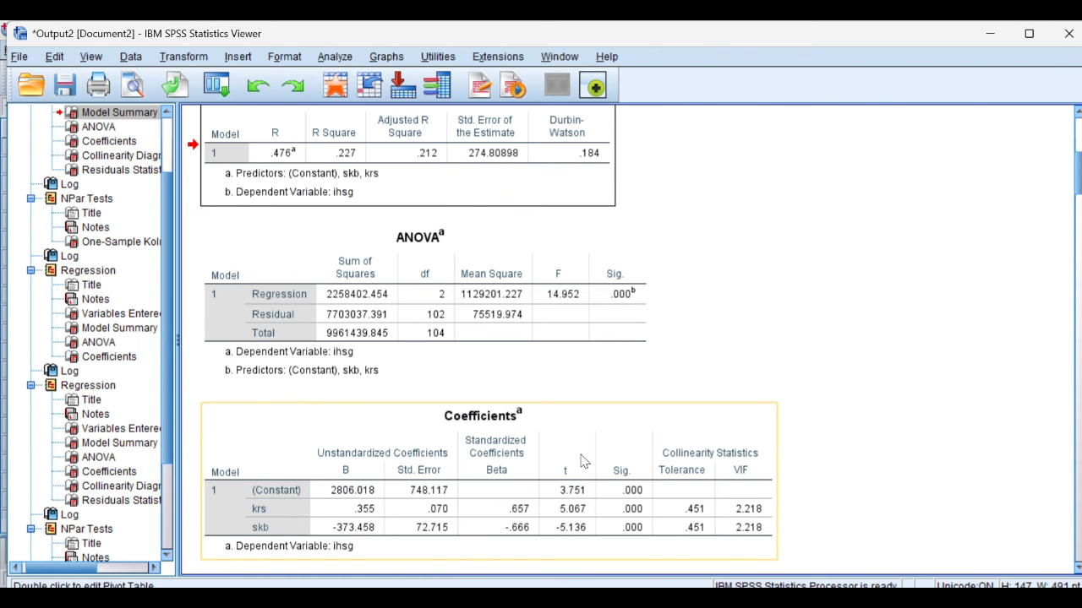
left_click(710, 480)
scroll(742, 479, "down", 6)
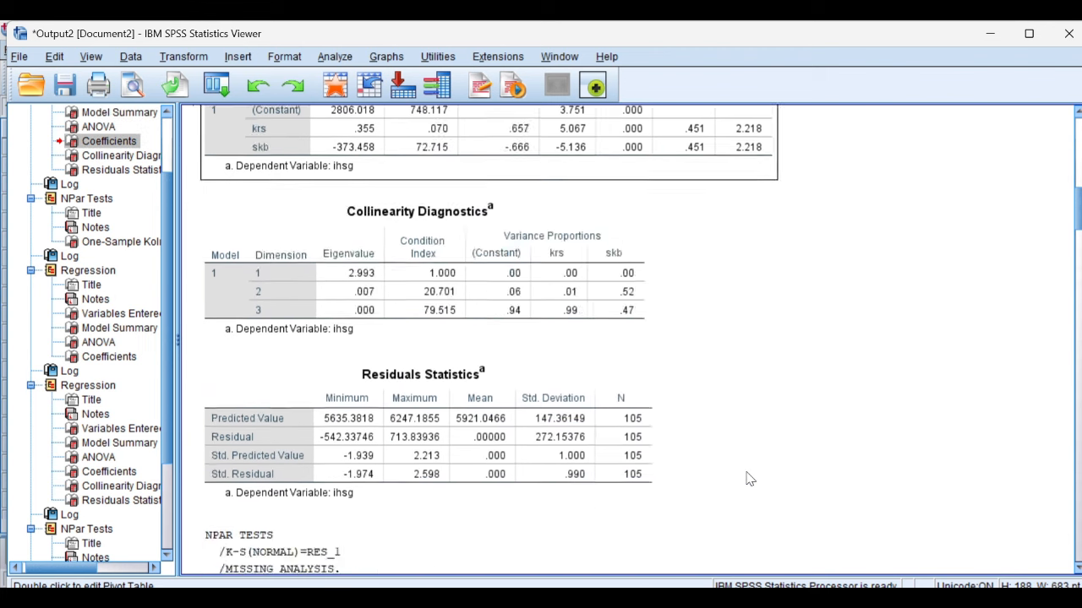
scroll(746, 479, "down", 5)
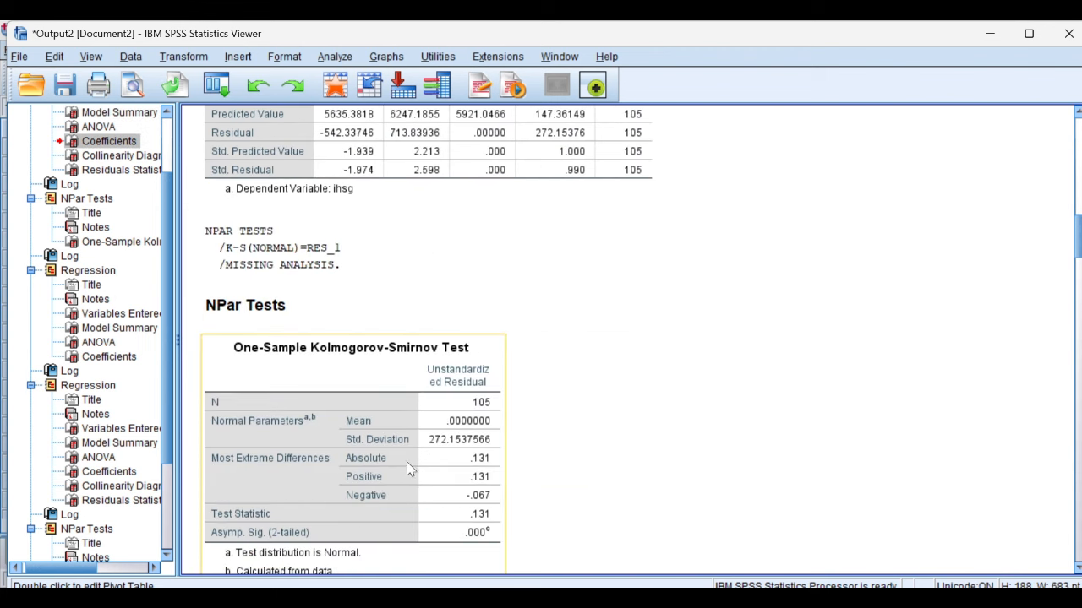
left_click(394, 354)
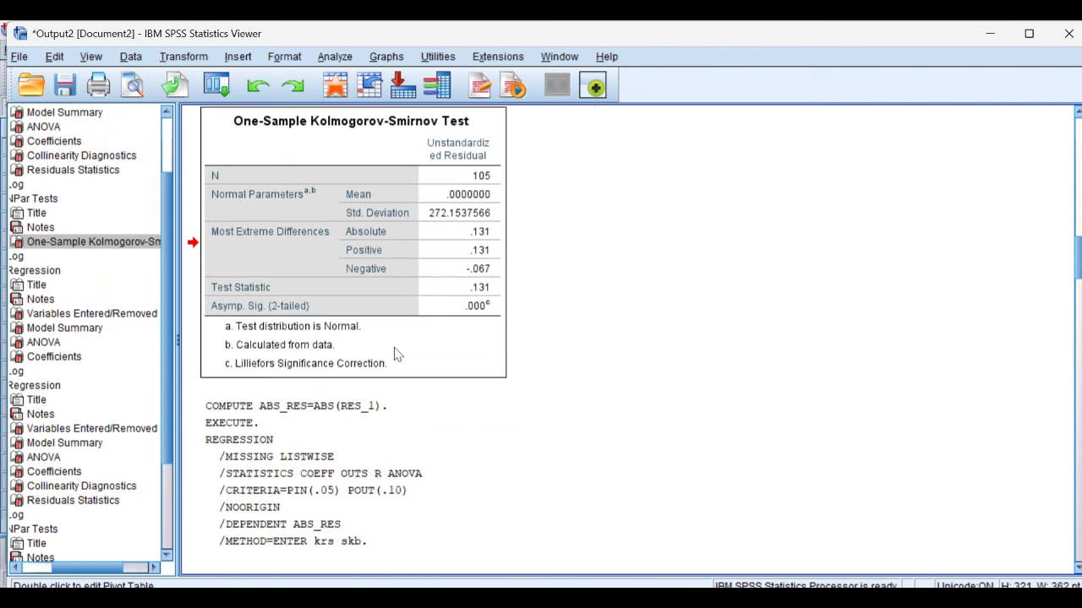
Review the residuals' Kolmogorov-Smirnov table and the Coefficients table of the ABS_RES regression in the output.
scroll(395, 354, "up", 1)
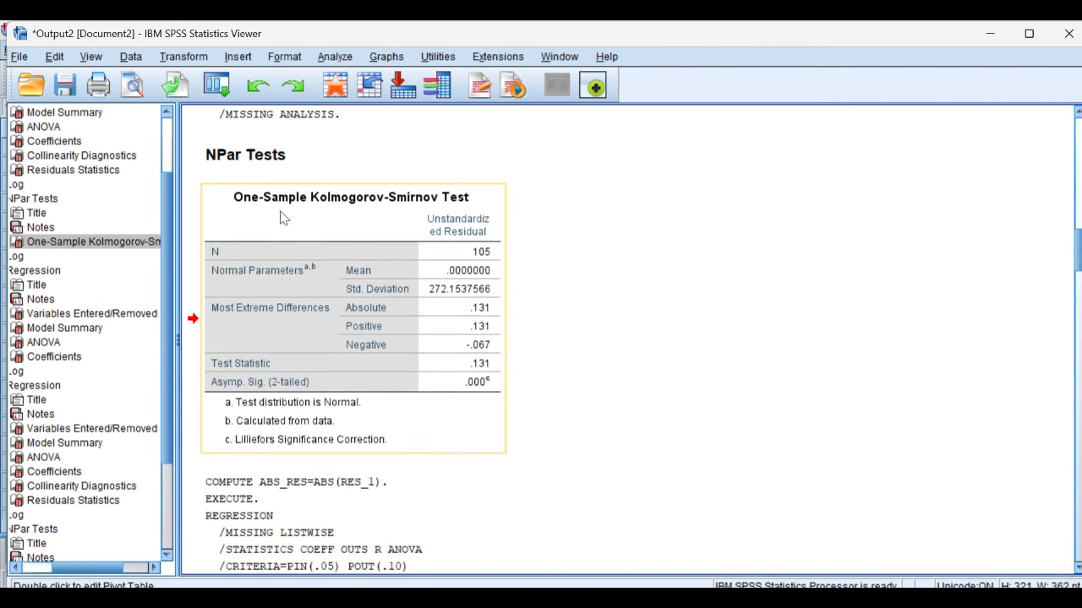
scroll(387, 304, "down", 1)
scroll(387, 304, "down", 20)
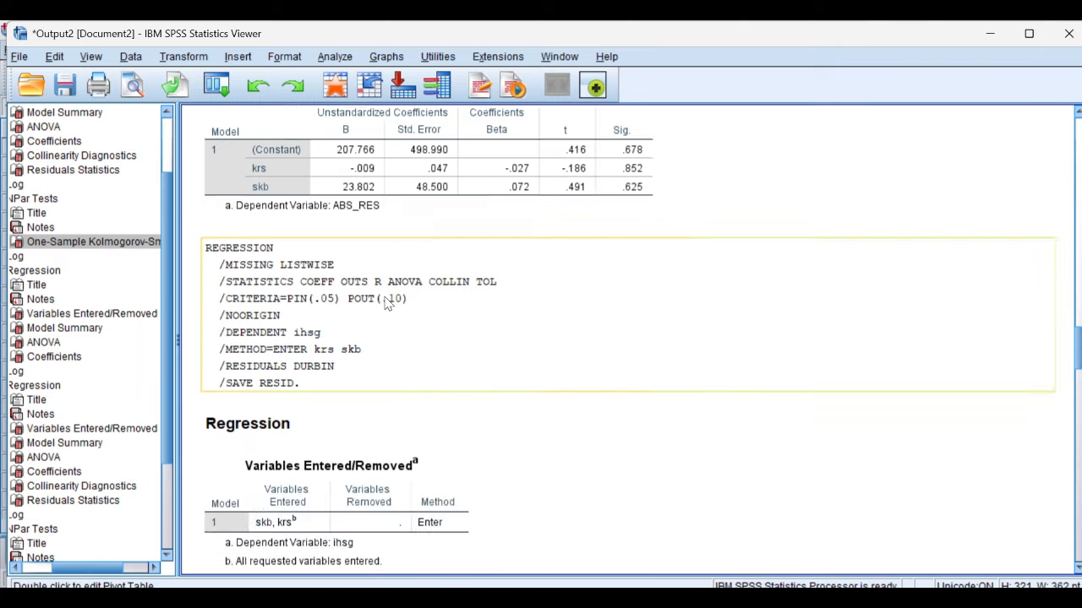
scroll(387, 304, "up", 18)
scroll(387, 304, "down", 5)
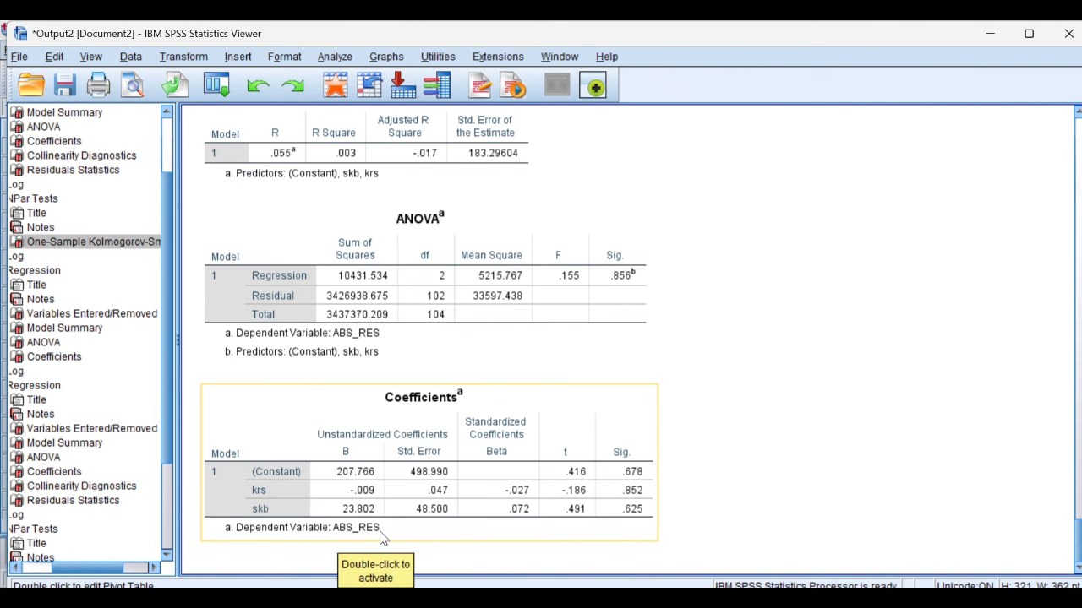
Switch to the Word document and read the Uji Normalitas section with its Kolmogorov-Smirnov table and decision rule.
left_click(635, 599)
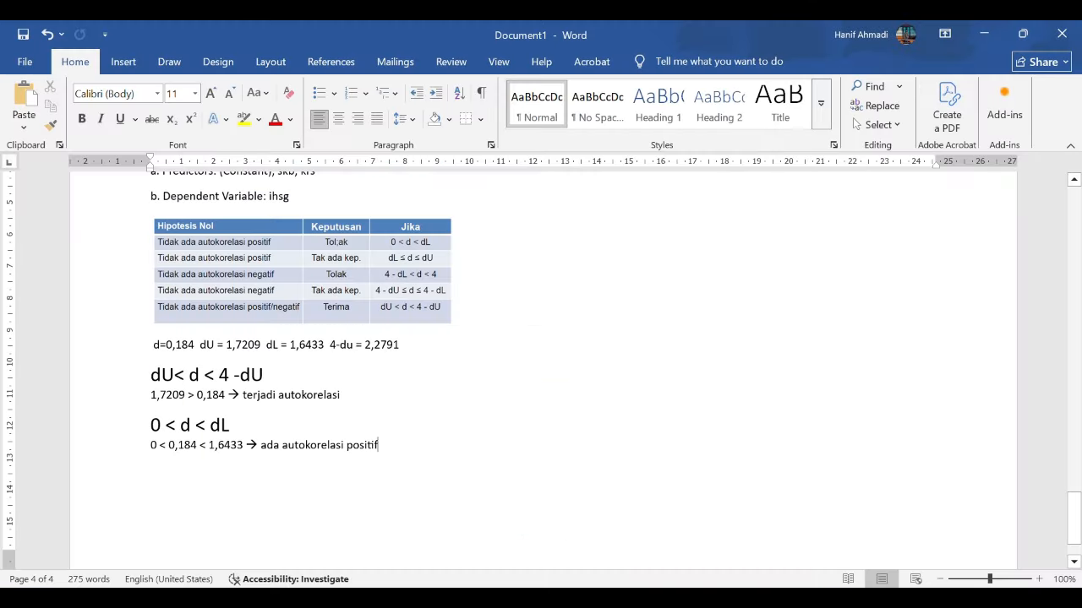
scroll(577, 387, "up", 6)
scroll(575, 388, "up", 15)
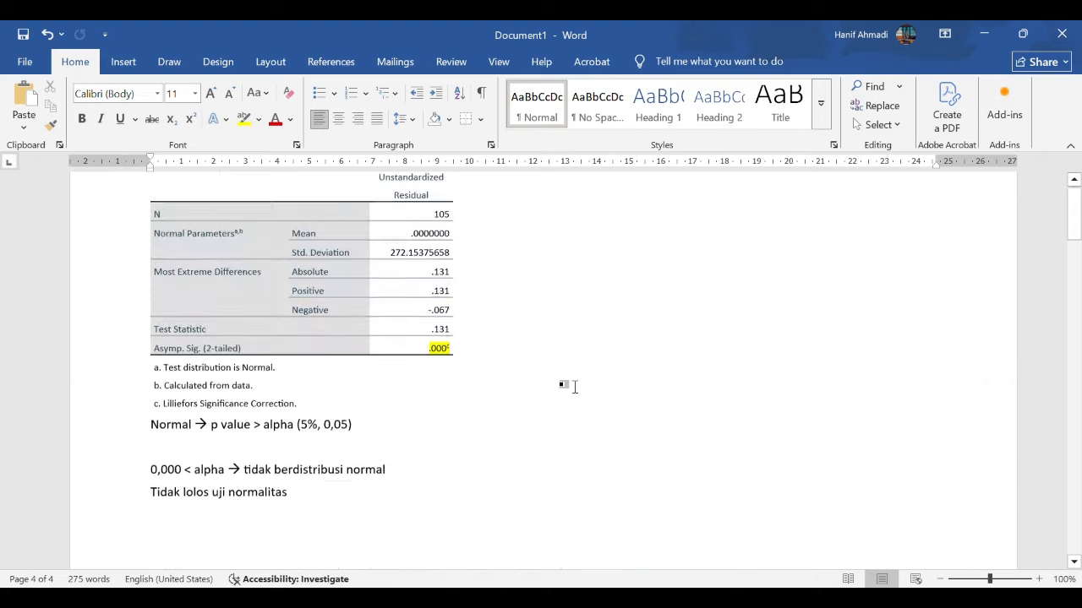
scroll(575, 387, "down", 2)
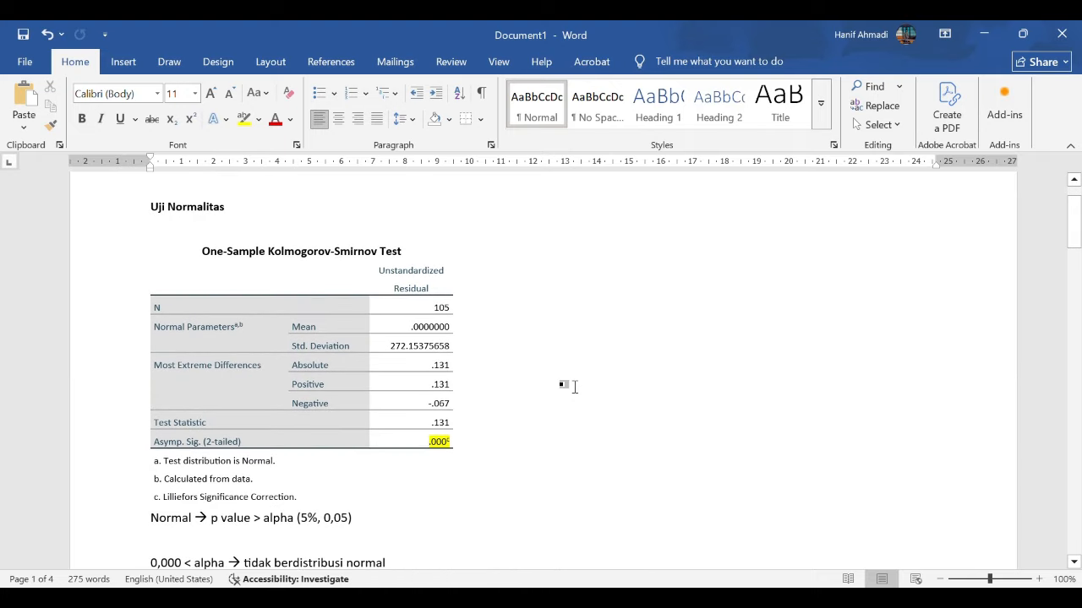
scroll(574, 387, "down", 1)
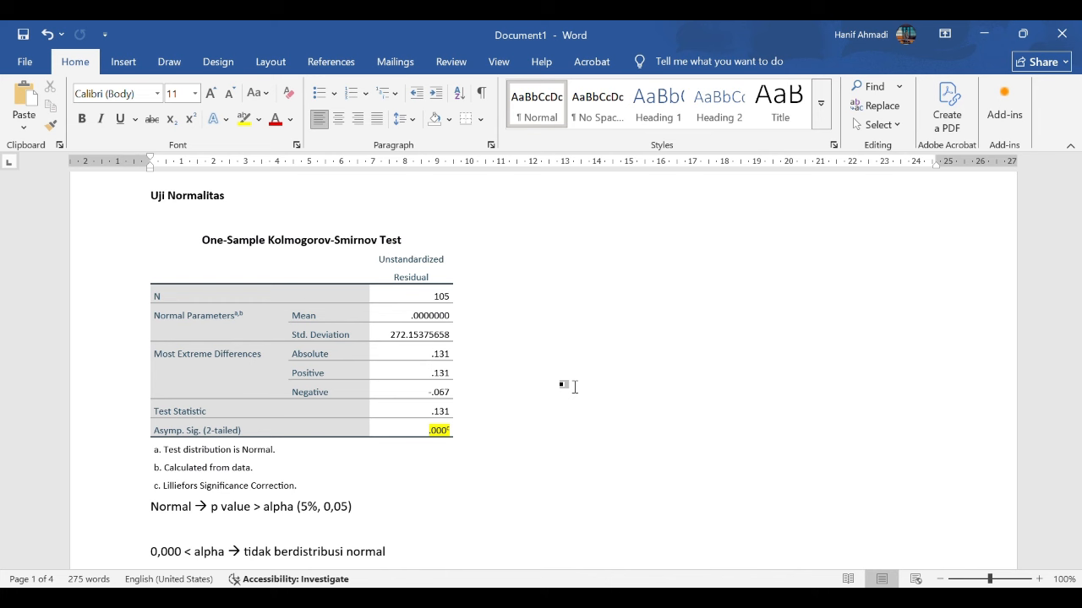
scroll(574, 387, "down", 1)
scroll(575, 387, "down", 1)
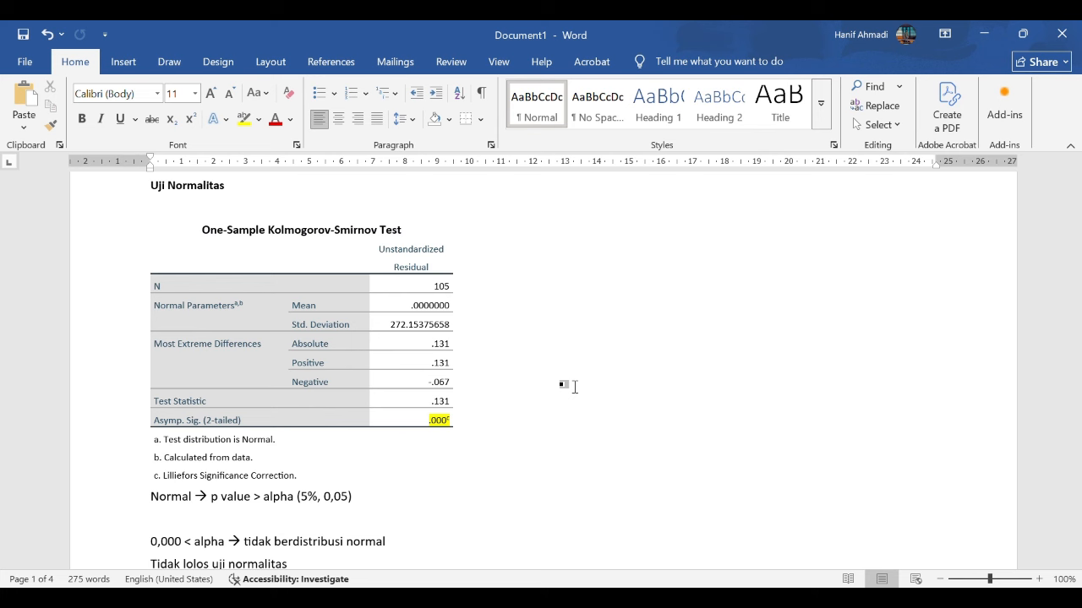
scroll(564, 384, "down", 1)
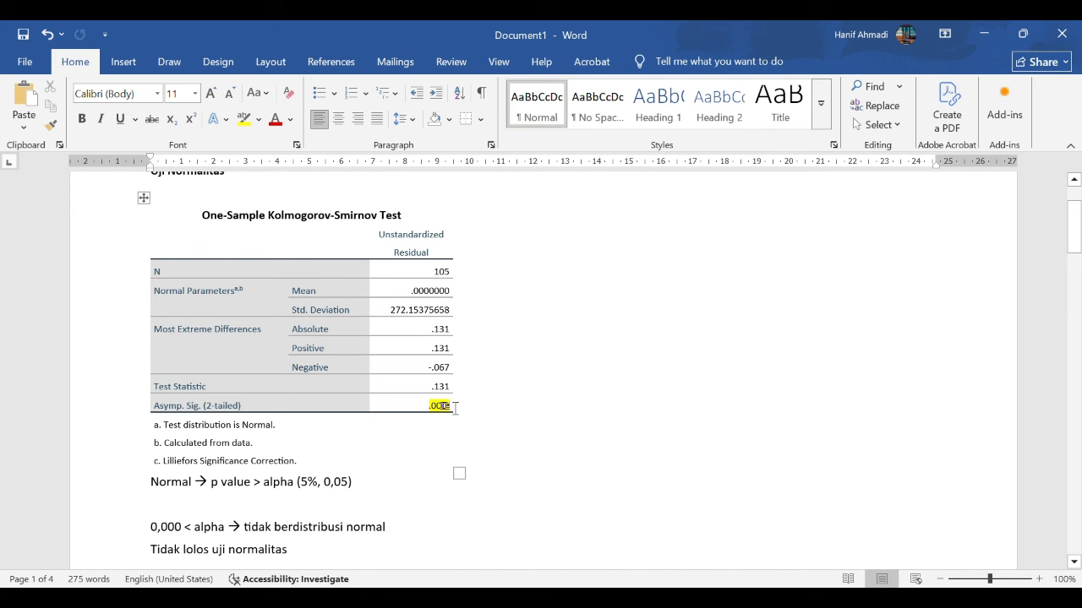
scroll(273, 519, "down", 1)
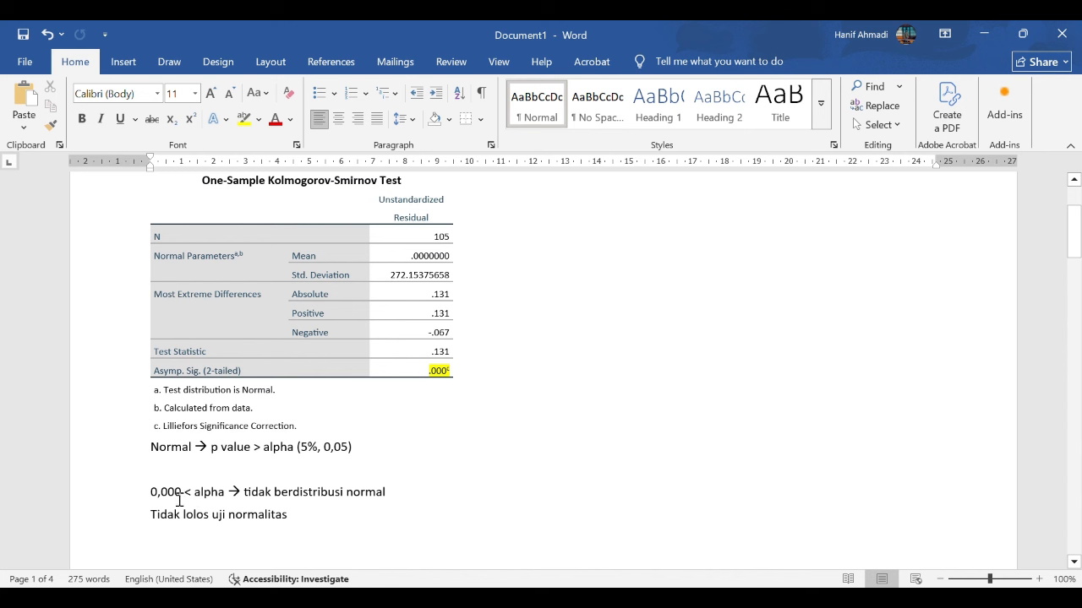
Replace the word "alpha" with 0,05 in the "0,000 < alpha" line of the normality conclusion.
left_click(225, 496)
key("BackSpace")
key("BackSpace")
key("BackSpace")
key("BackSpace")
key("BackSpace")
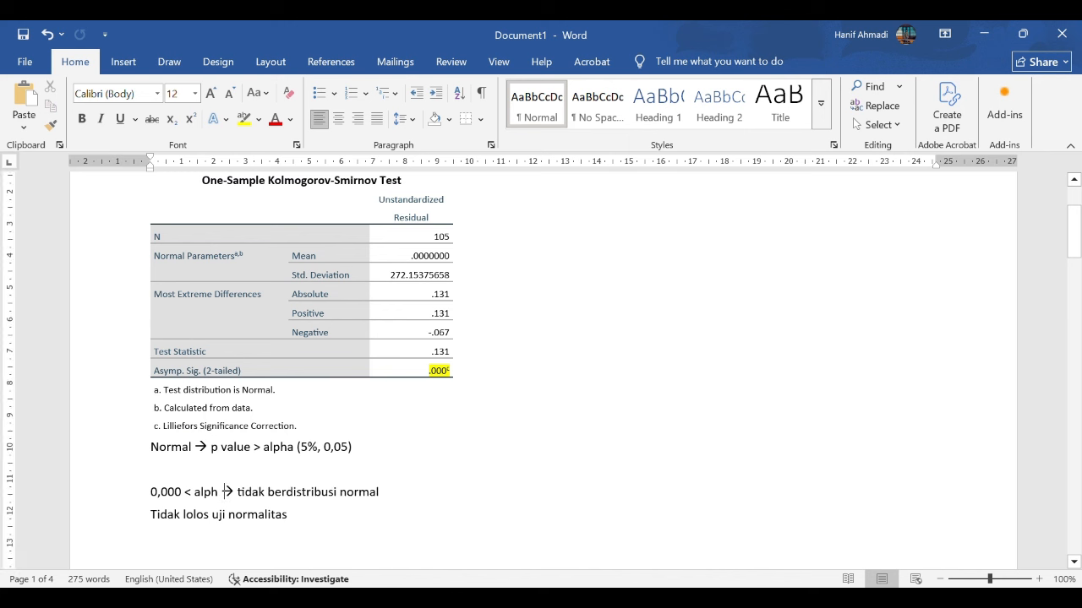
type("0,05")
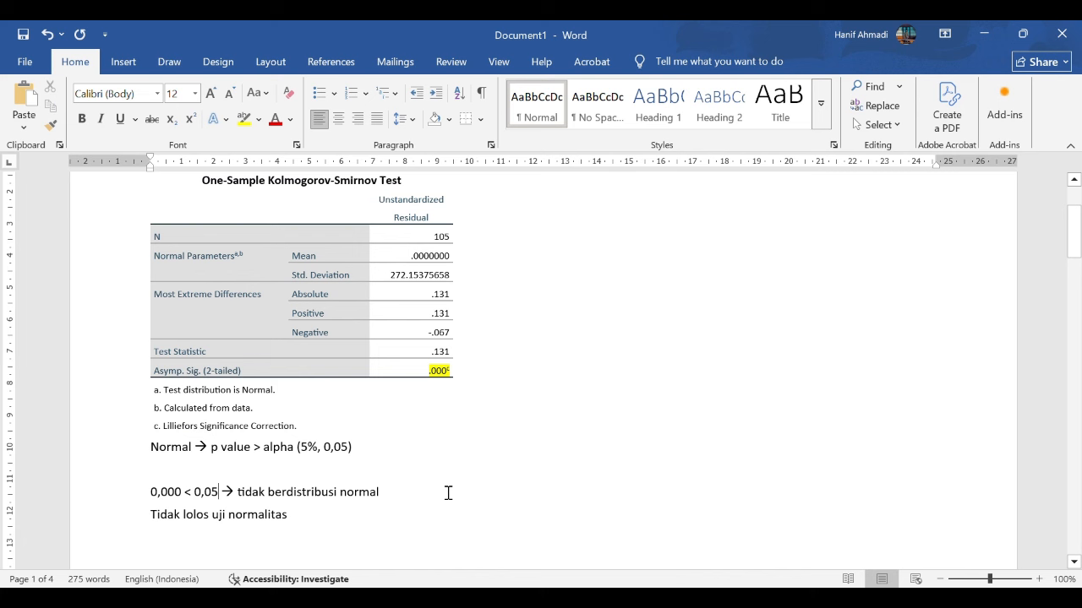
Review the Uji Multikolinearitas section, comparing the VIF values of krs and skb with the limit of 10.
scroll(448, 492, "down", 1)
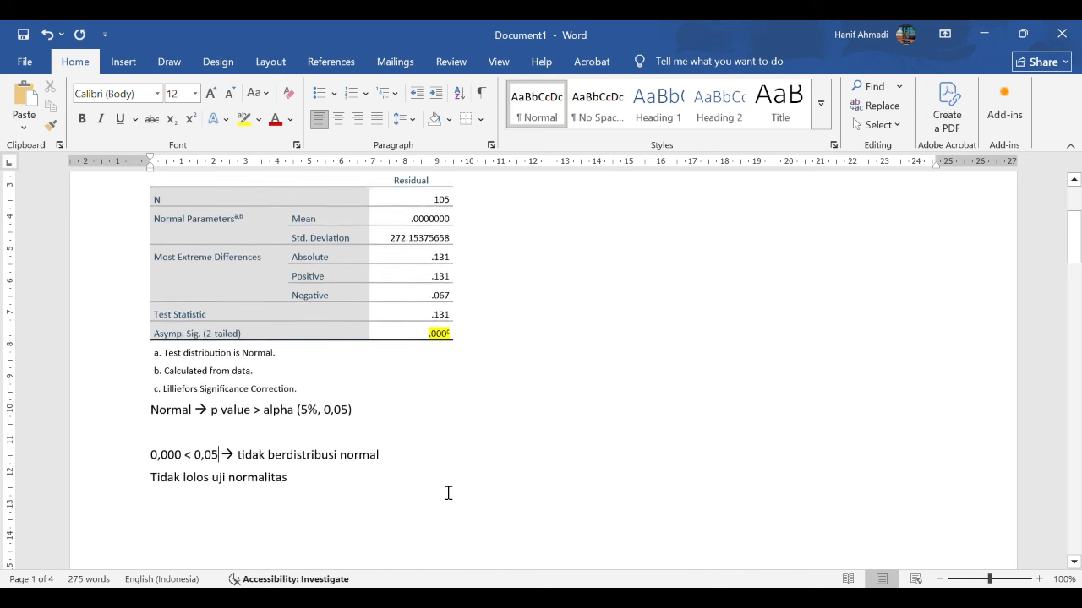
scroll(448, 493, "down", 2)
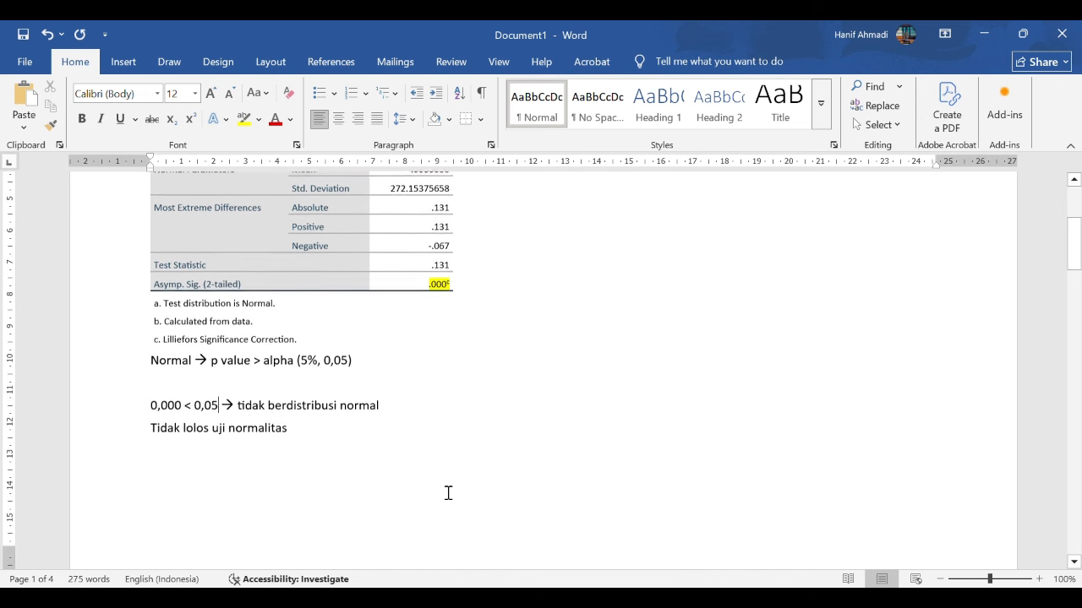
scroll(448, 493, "down", 10)
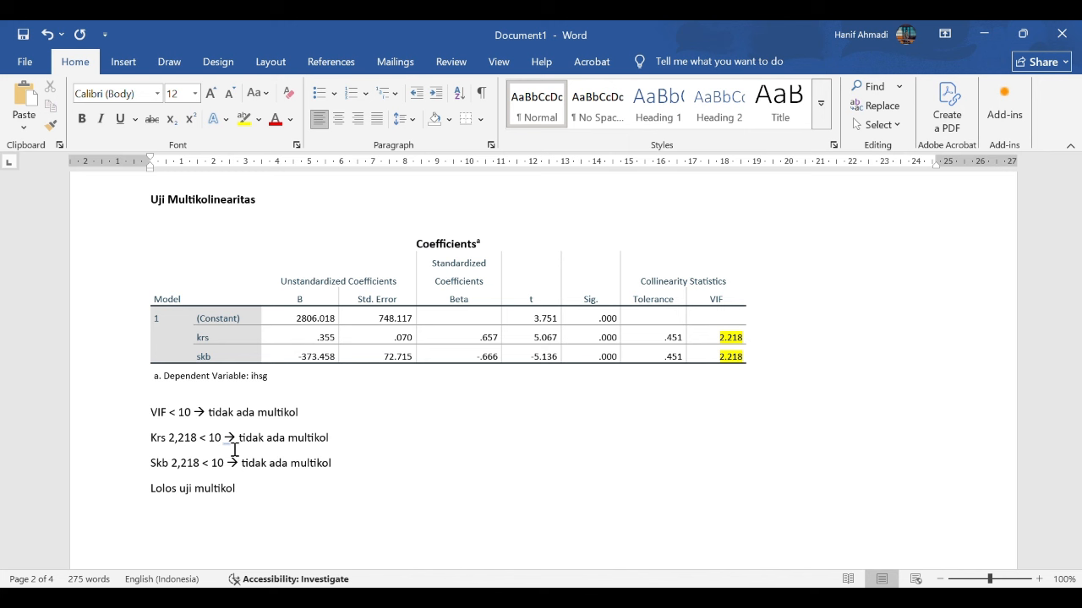
scroll(235, 449, "down", 3)
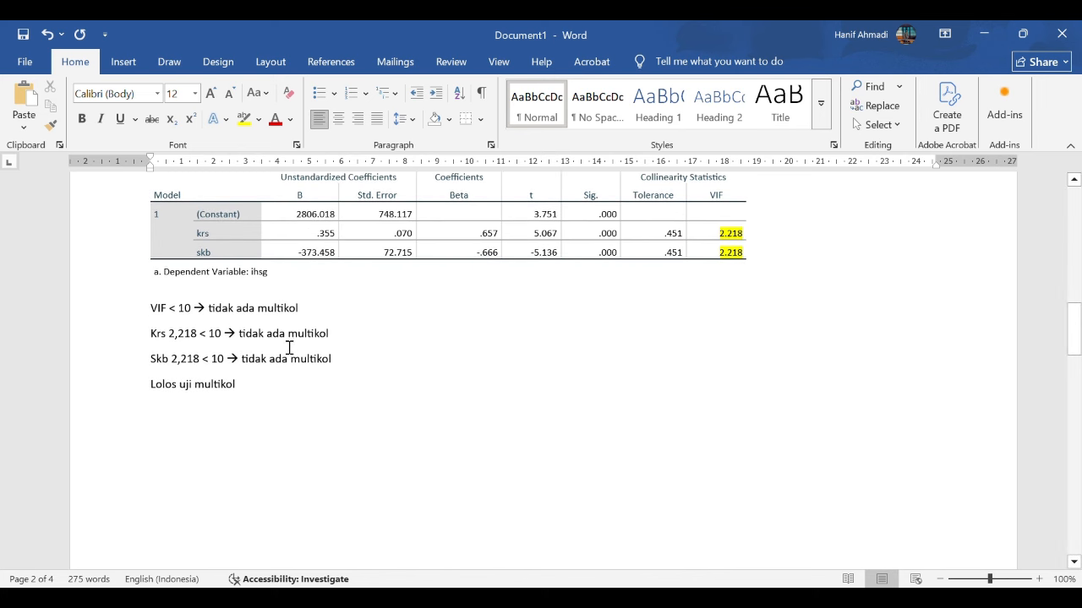
scroll(291, 348, "up", 2)
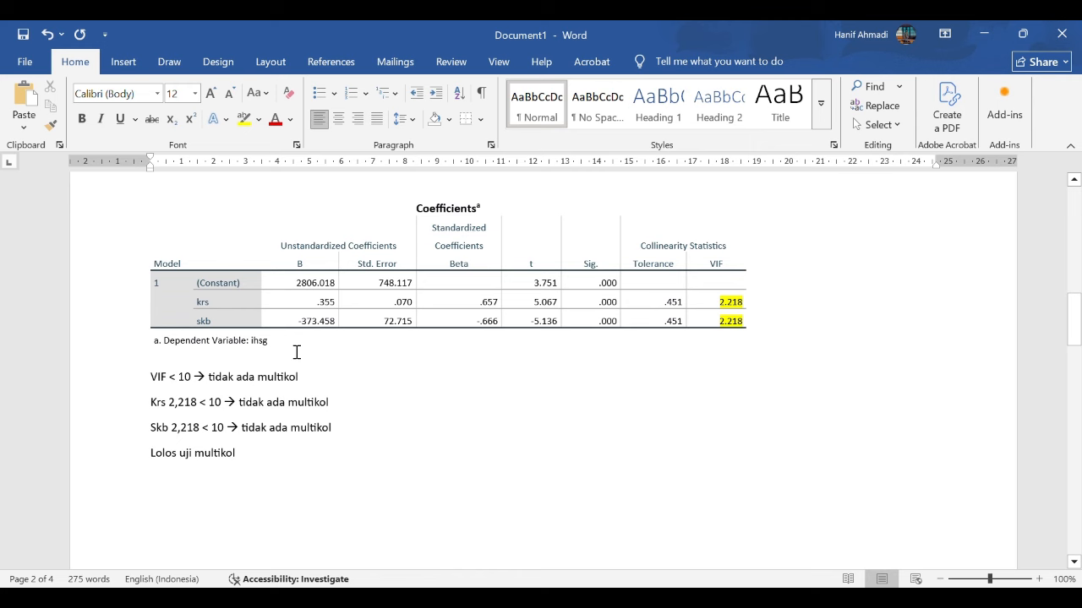
scroll(297, 352, "down", 3)
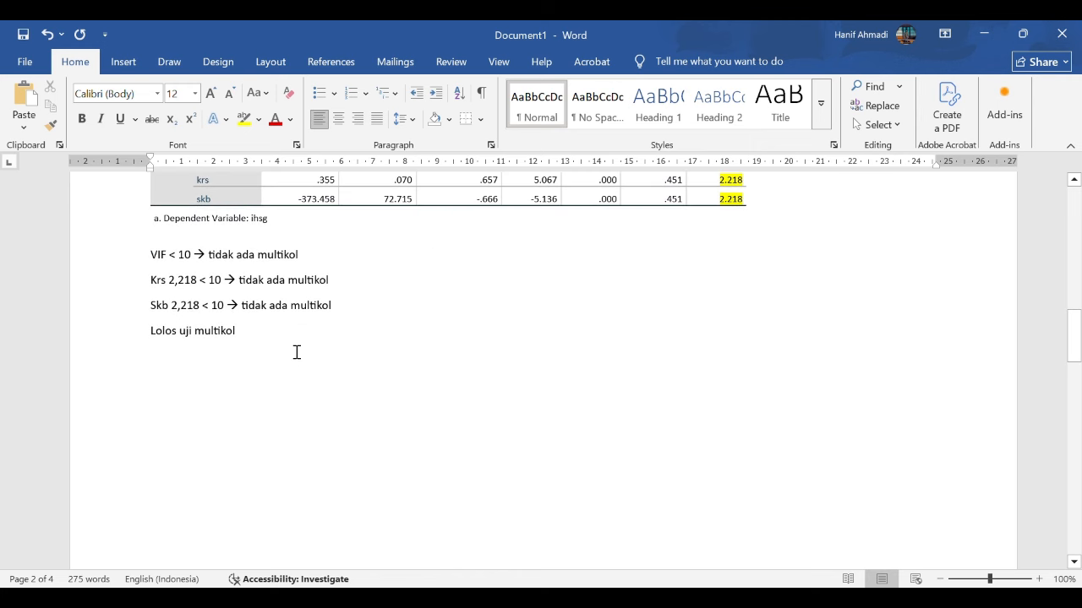
Review the Uji Heteroskedastisitas section, checking the significance of krs and skb against 0,05 and the concluding line.
scroll(297, 353, "down", 10)
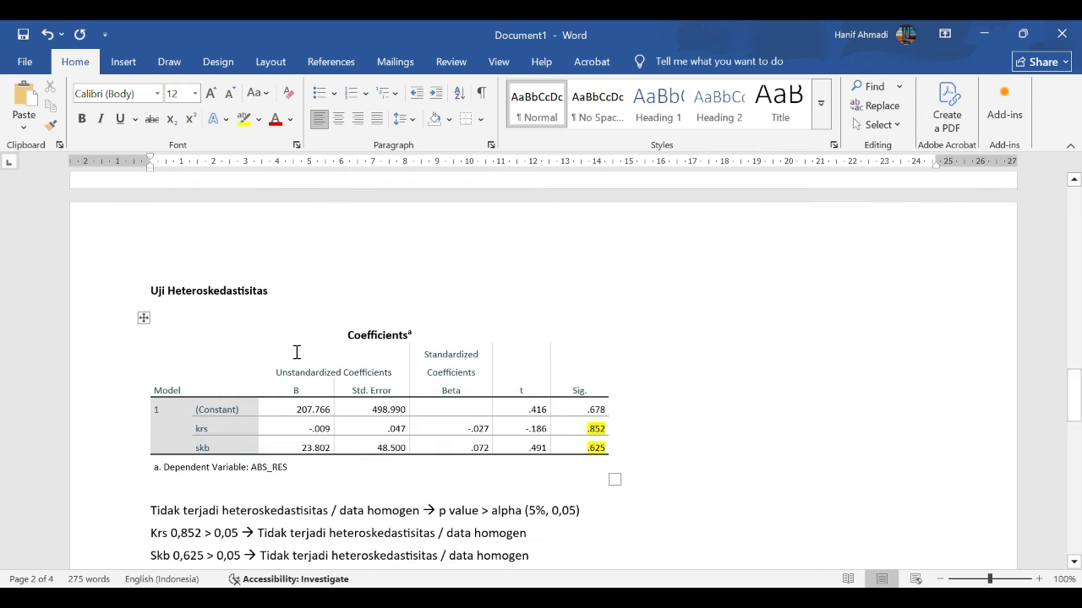
scroll(297, 352, "down", 3)
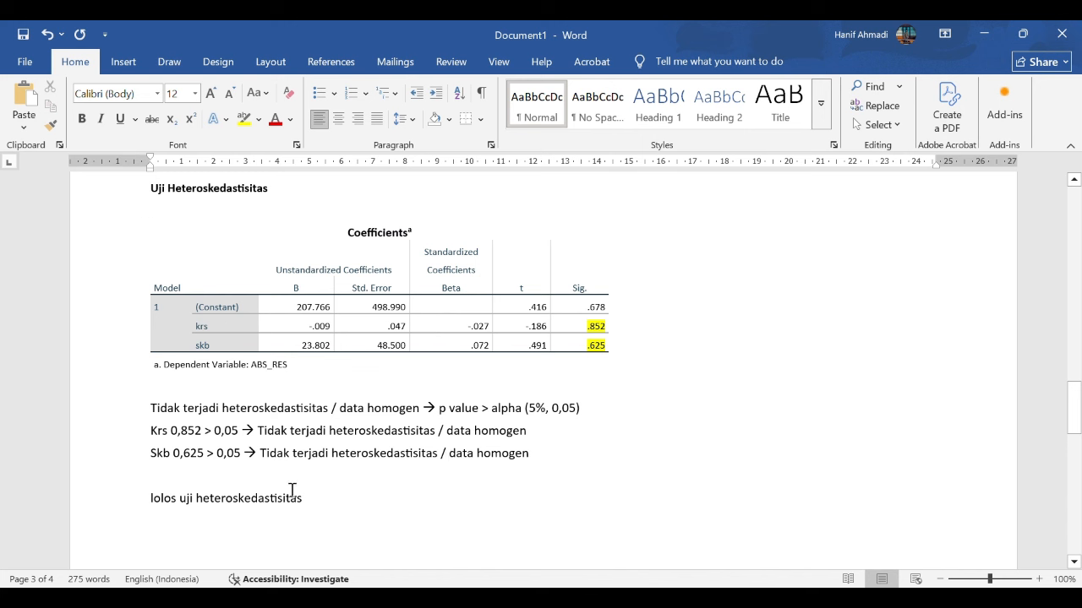
left_click_drag(306, 500, 151, 500)
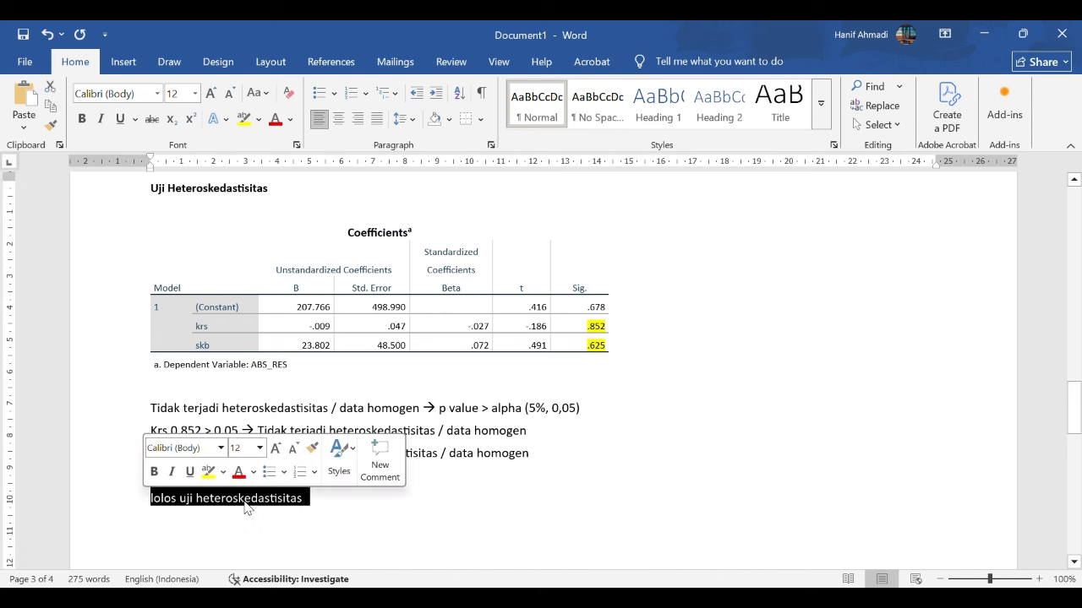
left_click(389, 505)
Examine the Uji Autokorelasi section, covering the Durbin-Watson value, the decision table and the line listing d, dU and dL.
scroll(390, 506, "down", 5)
scroll(389, 506, "down", 5)
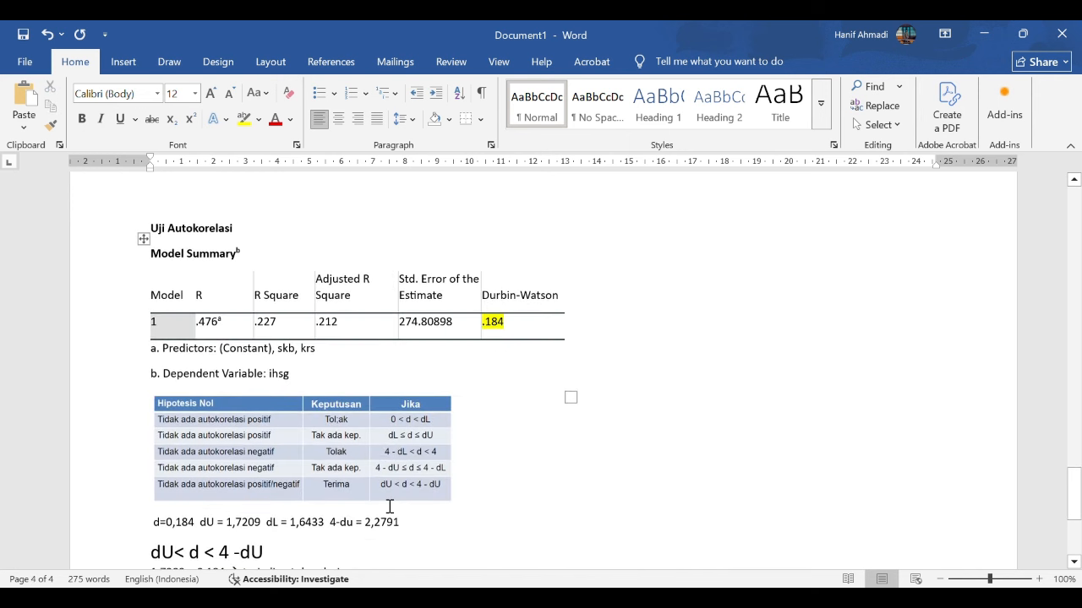
scroll(390, 506, "down", 1)
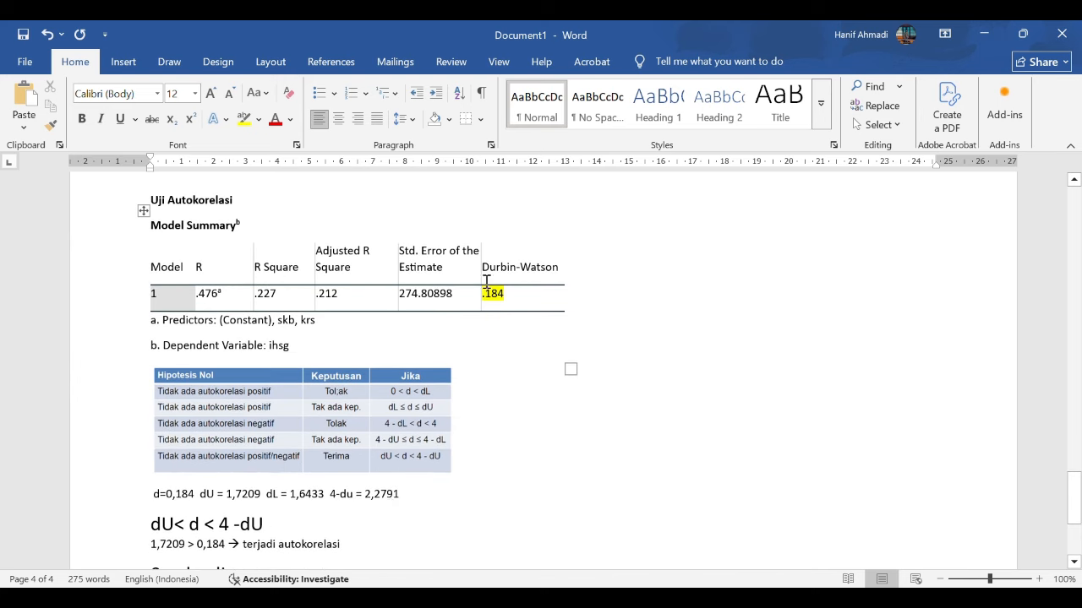
scroll(555, 466, "down", 1)
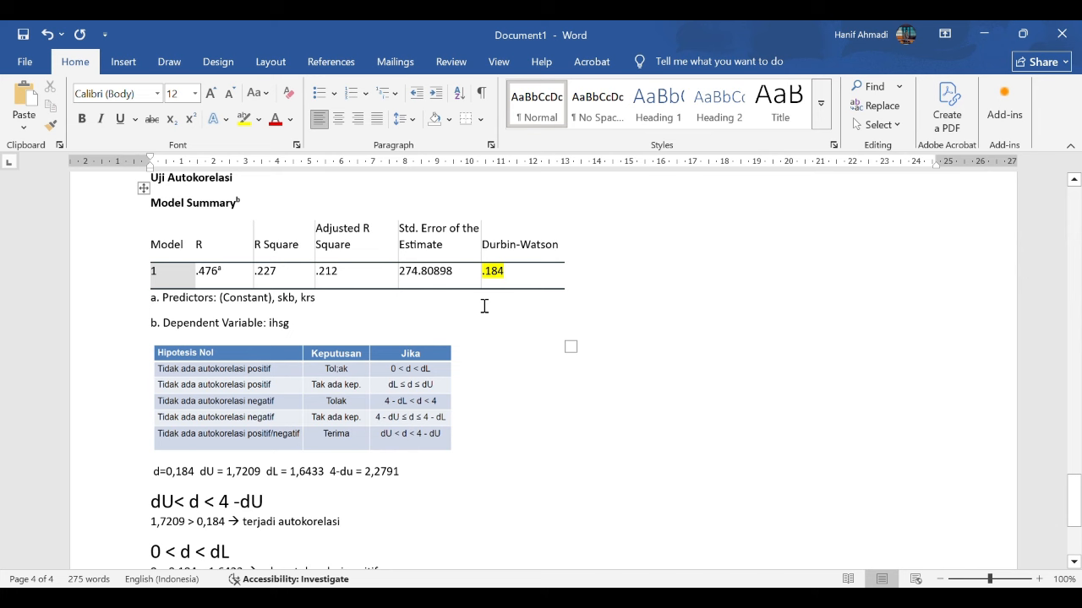
scroll(484, 306, "down", 3)
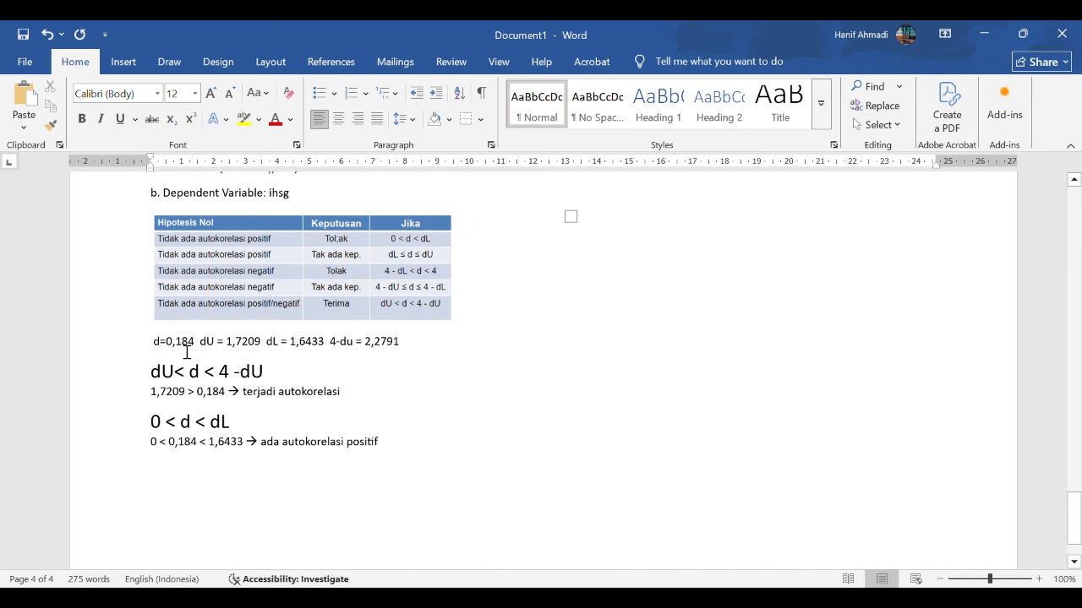
left_click_drag(152, 341, 200, 343)
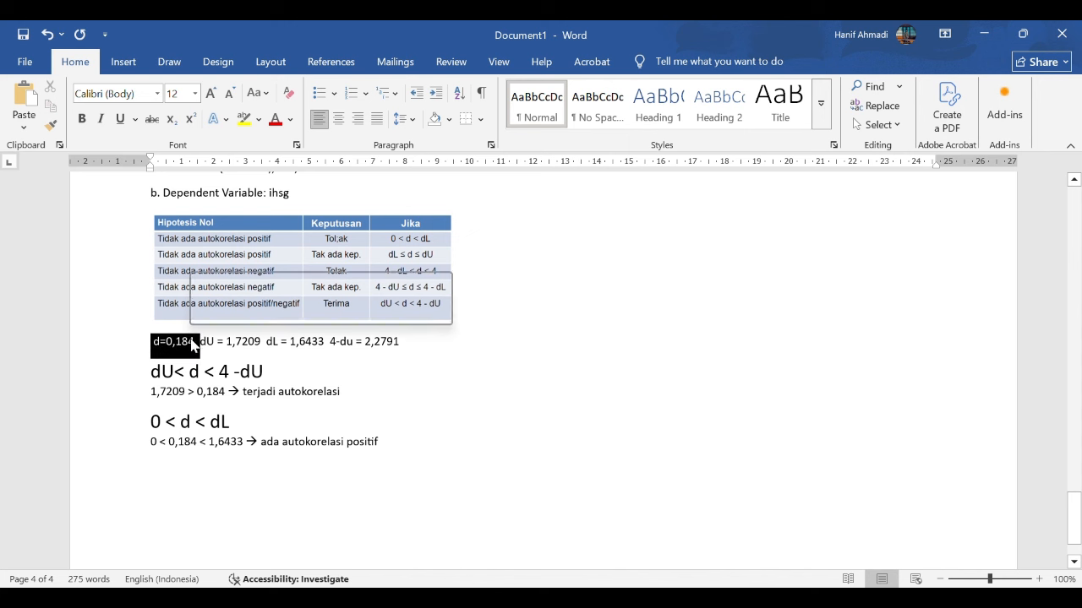
left_click(224, 350)
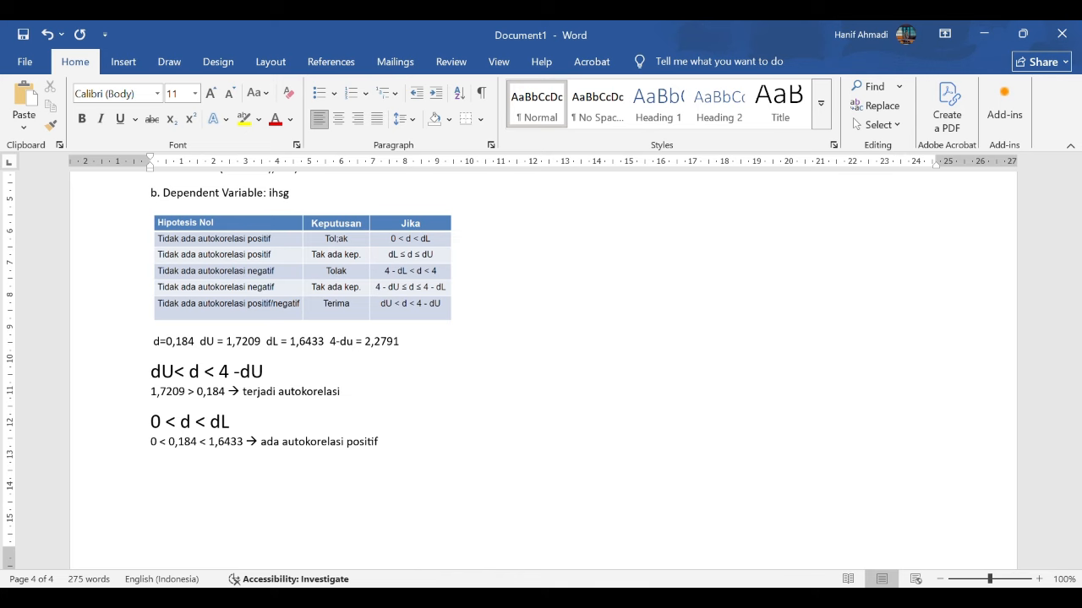
Switch to tabel-dw.pdf in Acrobat and look up dL and dU for n = 105 and k=2 in the 5% Durbin-Watson table.
key("alt+Tab")
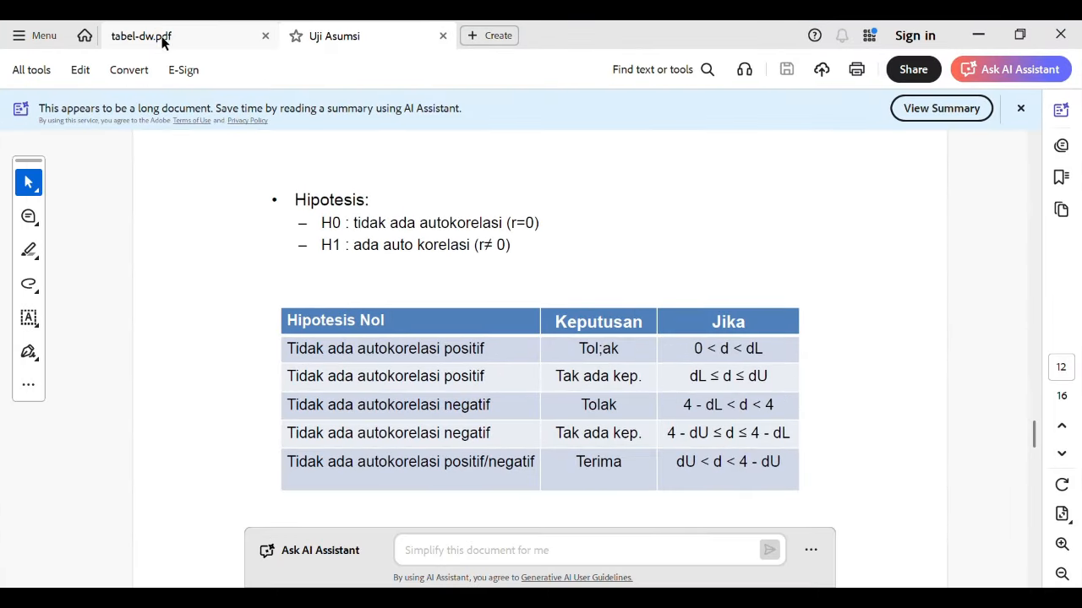
left_click(160, 37)
scroll(372, 276, "up", 4)
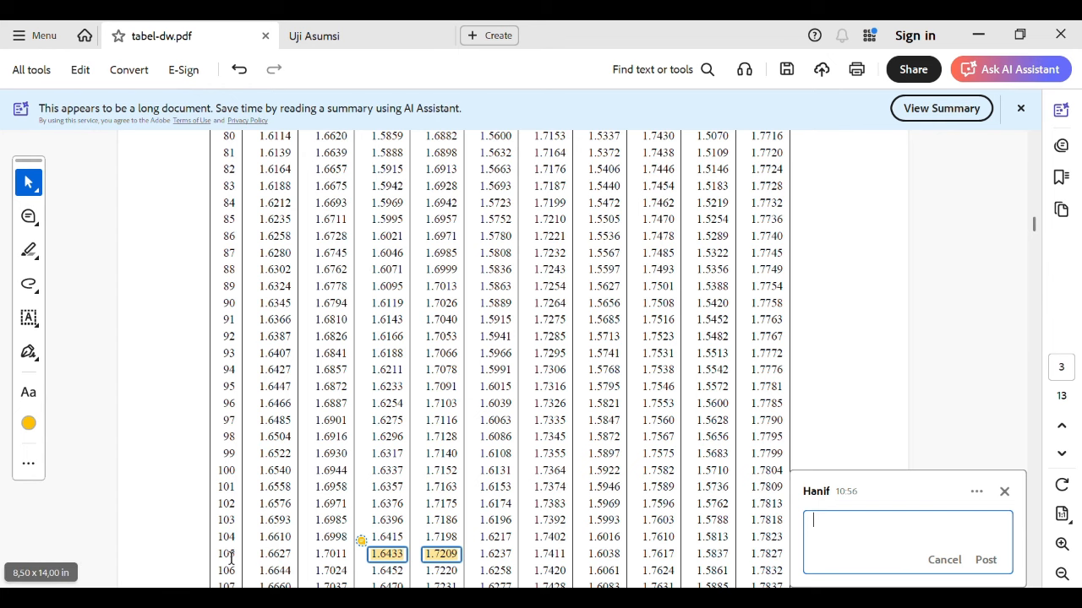
left_click_drag(218, 556, 237, 555)
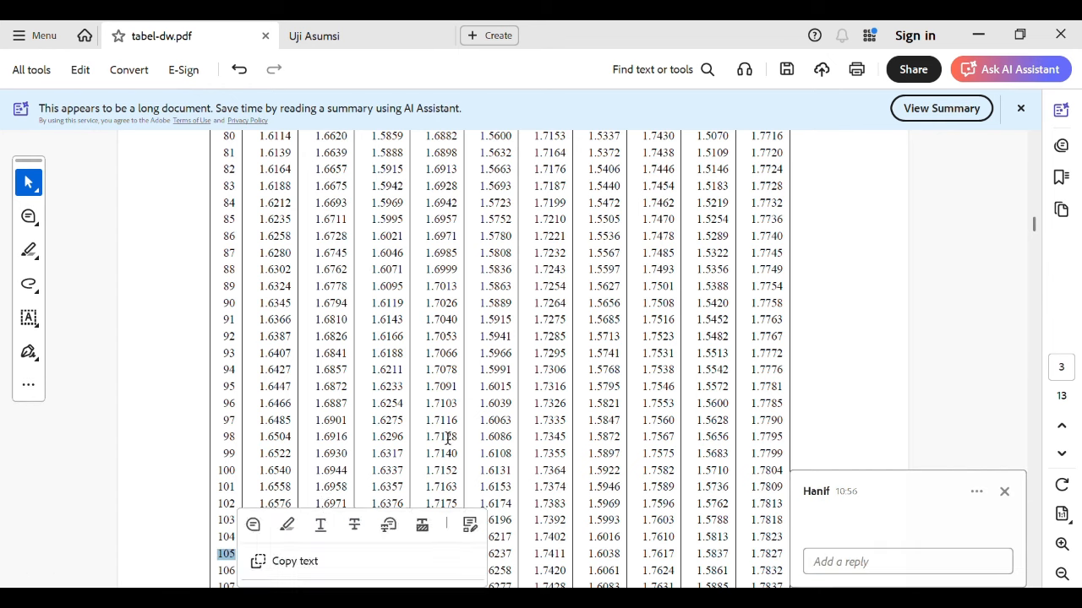
scroll(457, 431, "up", 3)
scroll(455, 432, "up", 3)
scroll(409, 445, "down", 2)
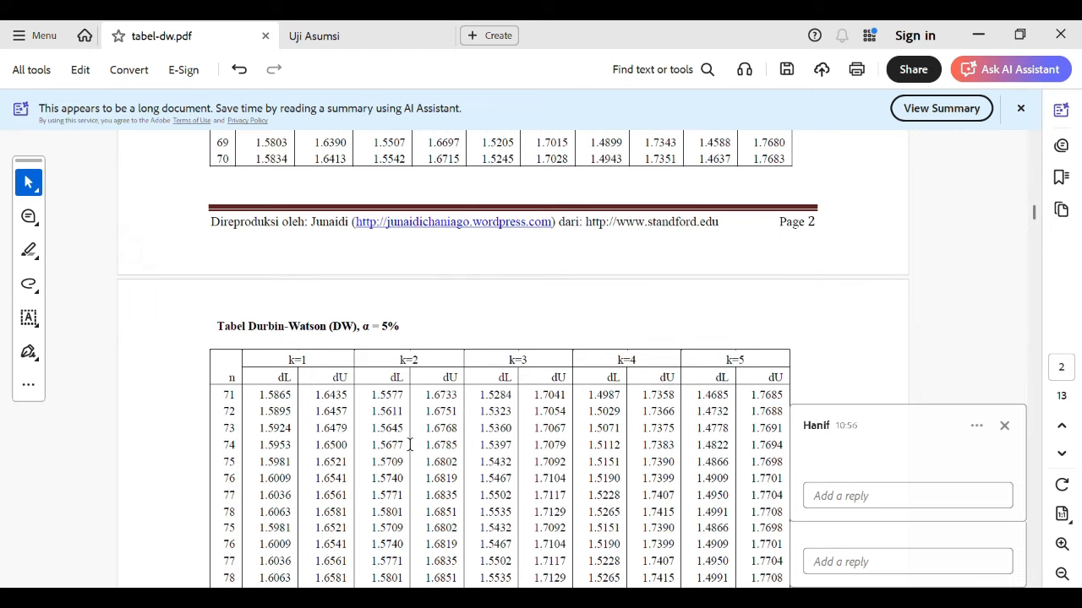
scroll(409, 445, "down", 5)
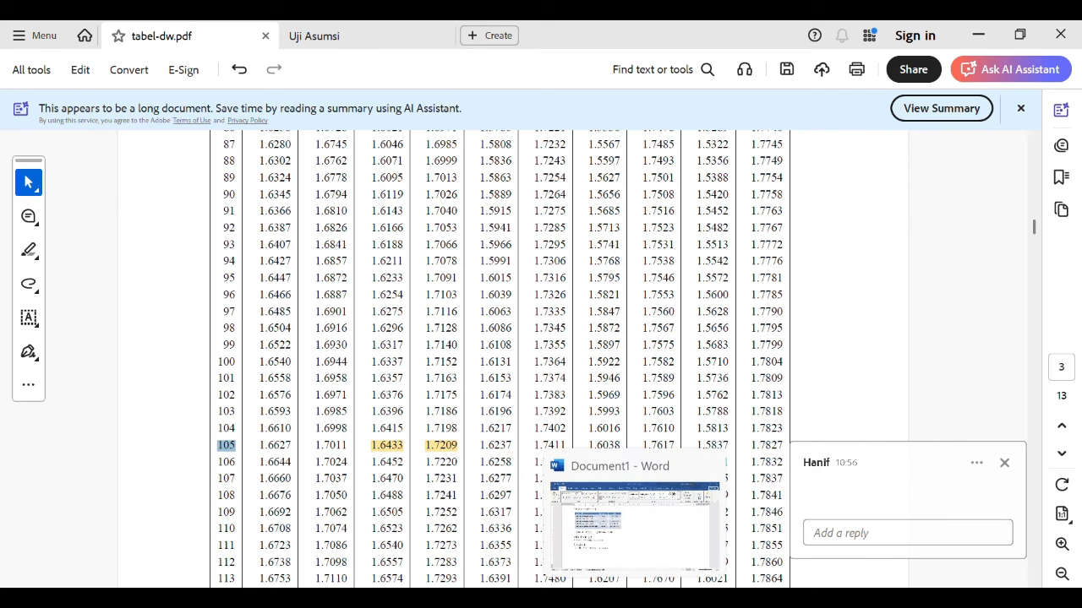
Return to the Word document and check the dU value against the autocorrelation decision rules and conclusions.
left_click(635, 596)
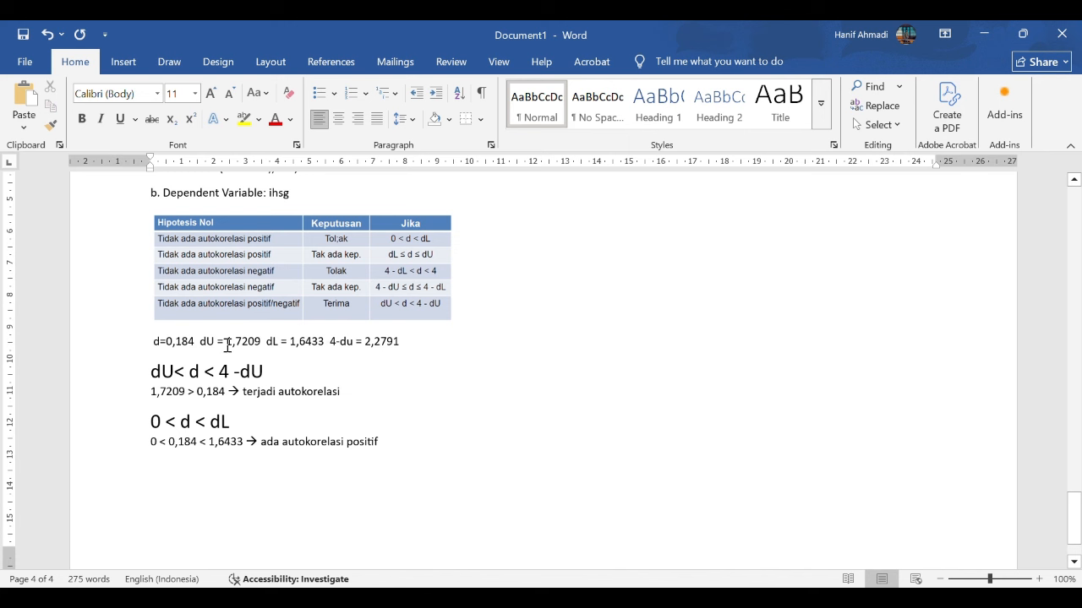
left_click_drag(225, 345, 250, 346)
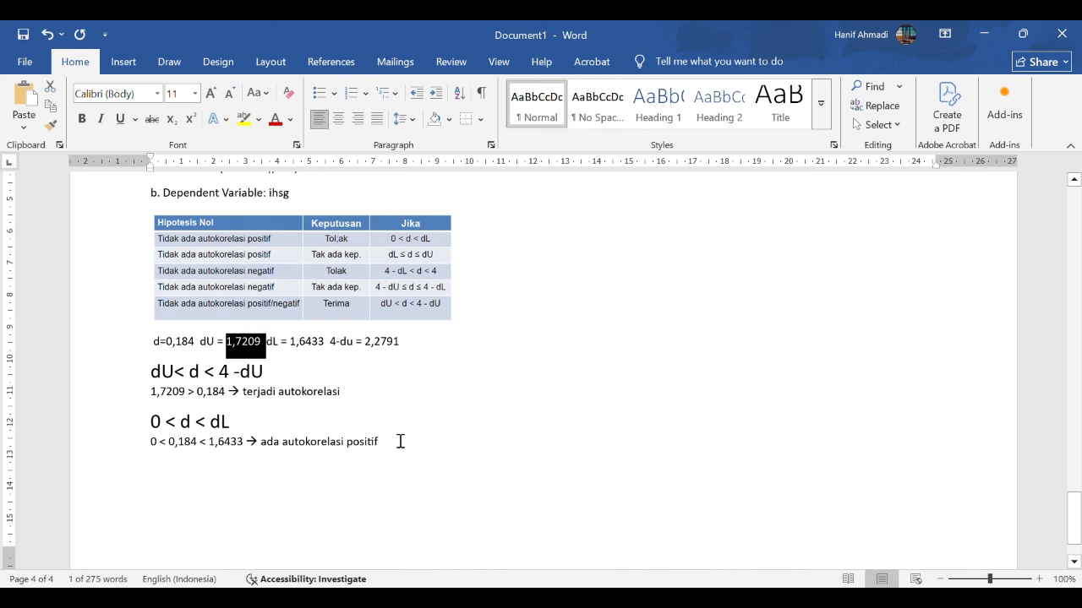
left_click(515, 421)
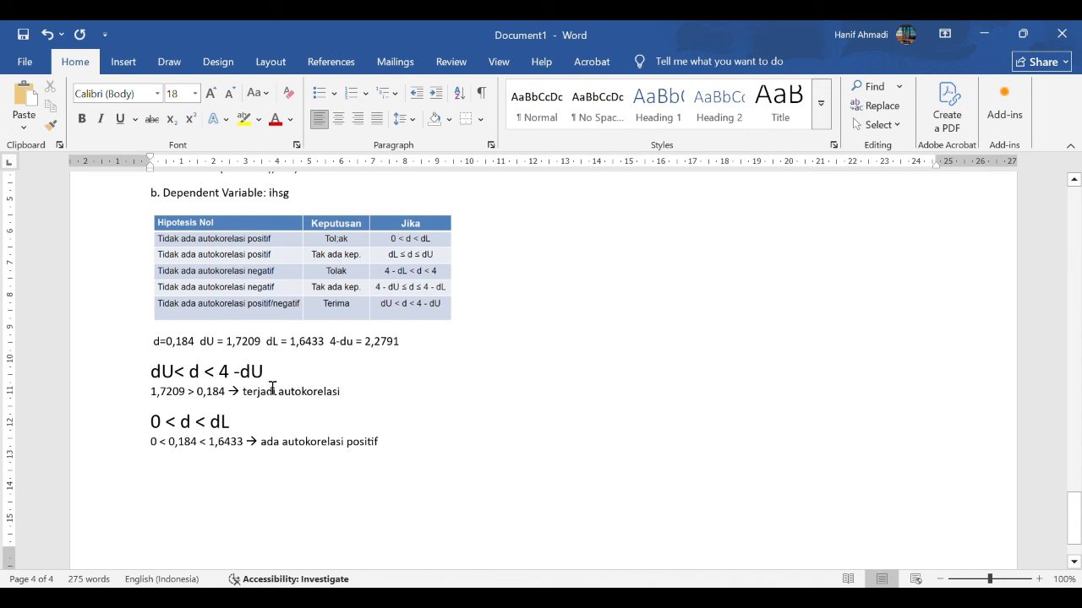
Check the dL value against the 0 < d < dL rule and review the comparison and autocorrelation conclusion written beneath it.
left_click(360, 397)
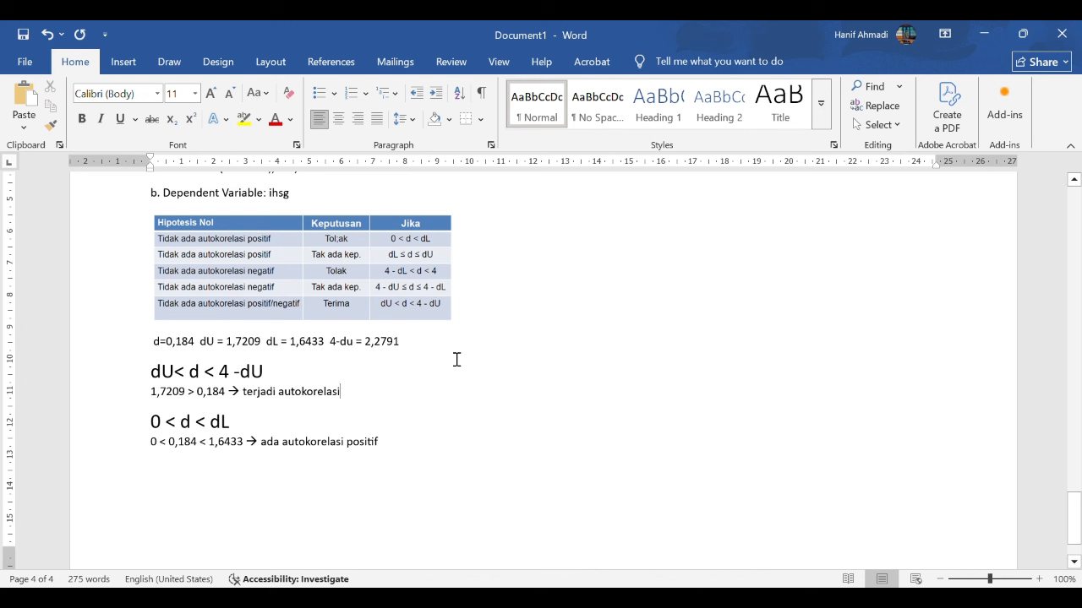
left_click(291, 342)
double_click(297, 341)
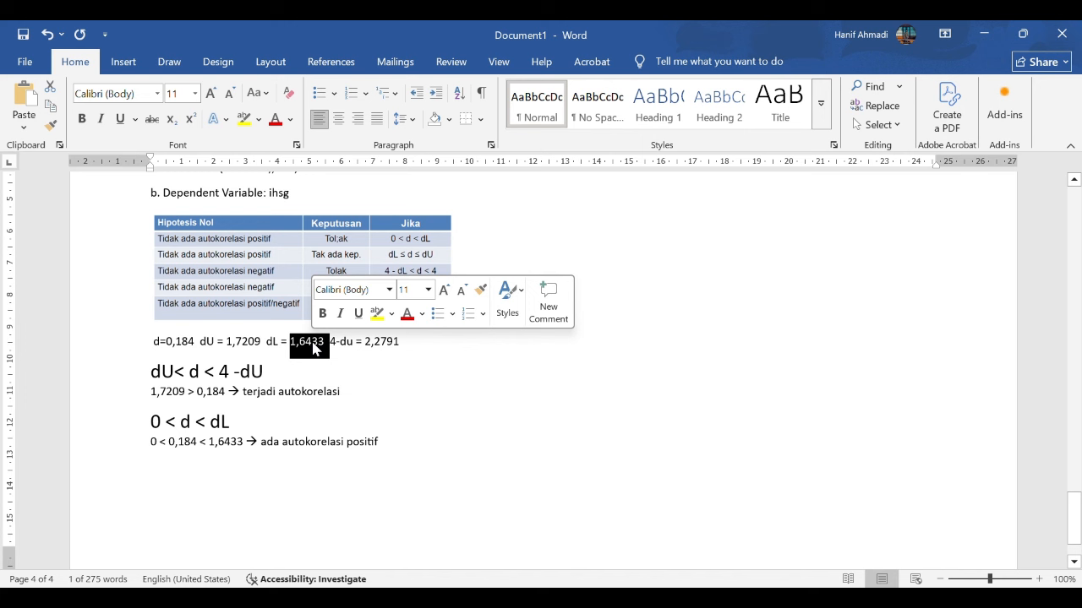
left_click(164, 443)
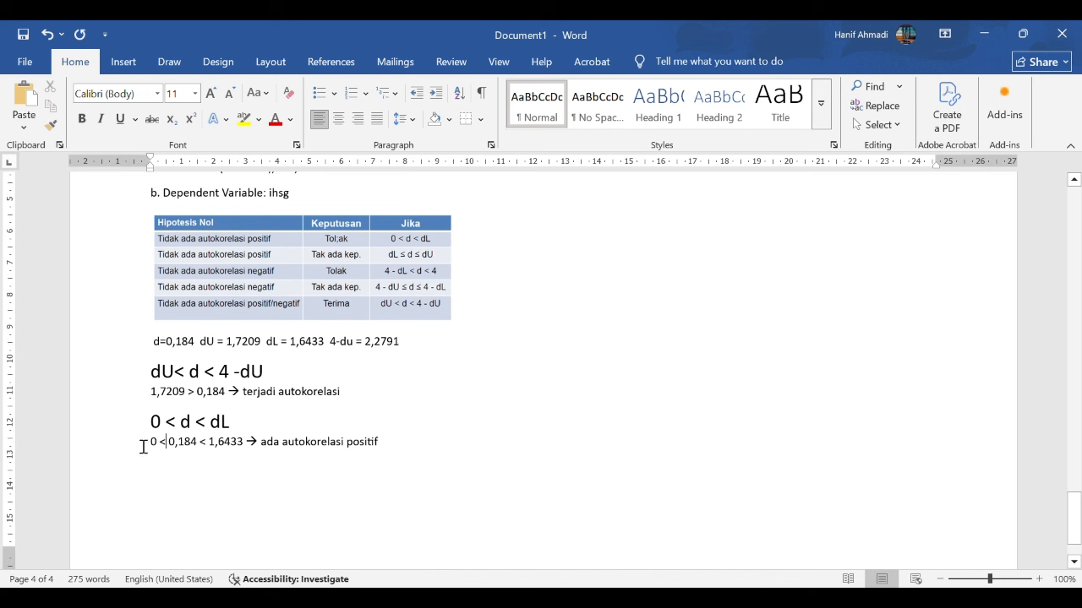
left_click_drag(149, 441, 240, 450)
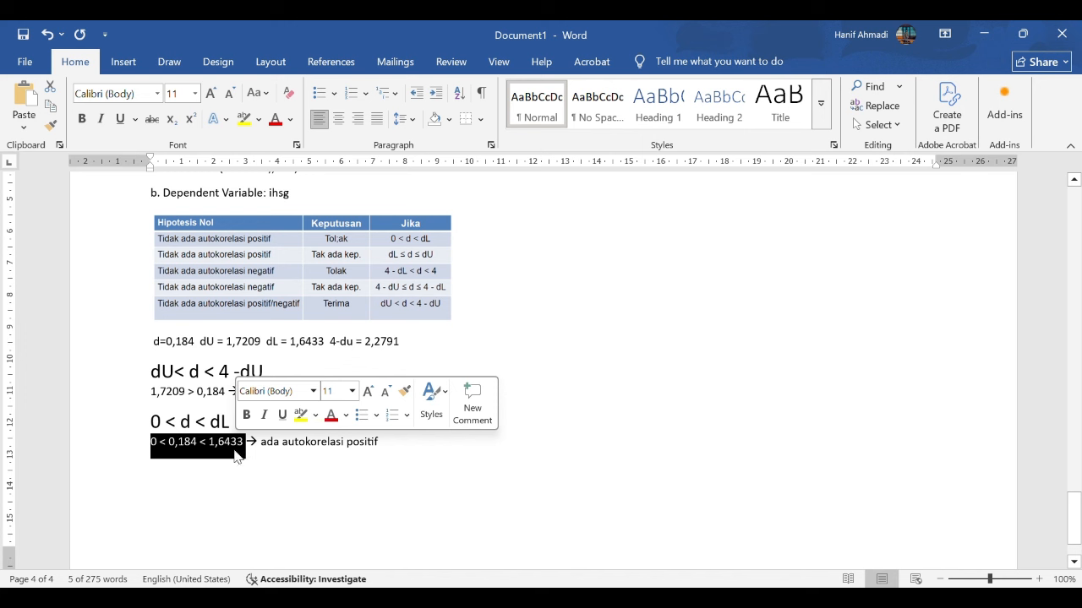
left_click(376, 473)
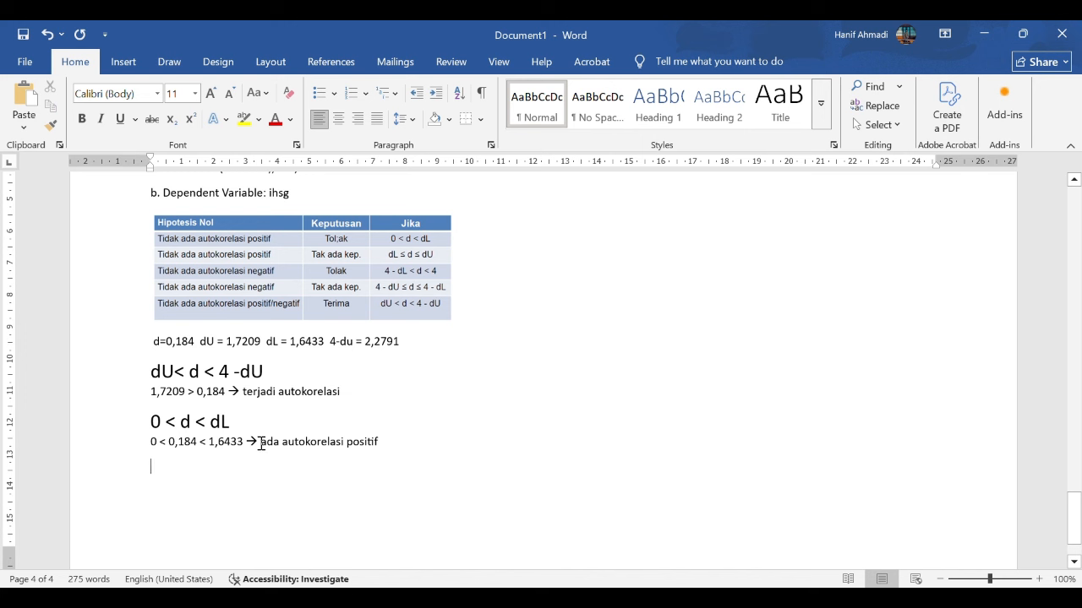
left_click_drag(261, 442, 376, 442)
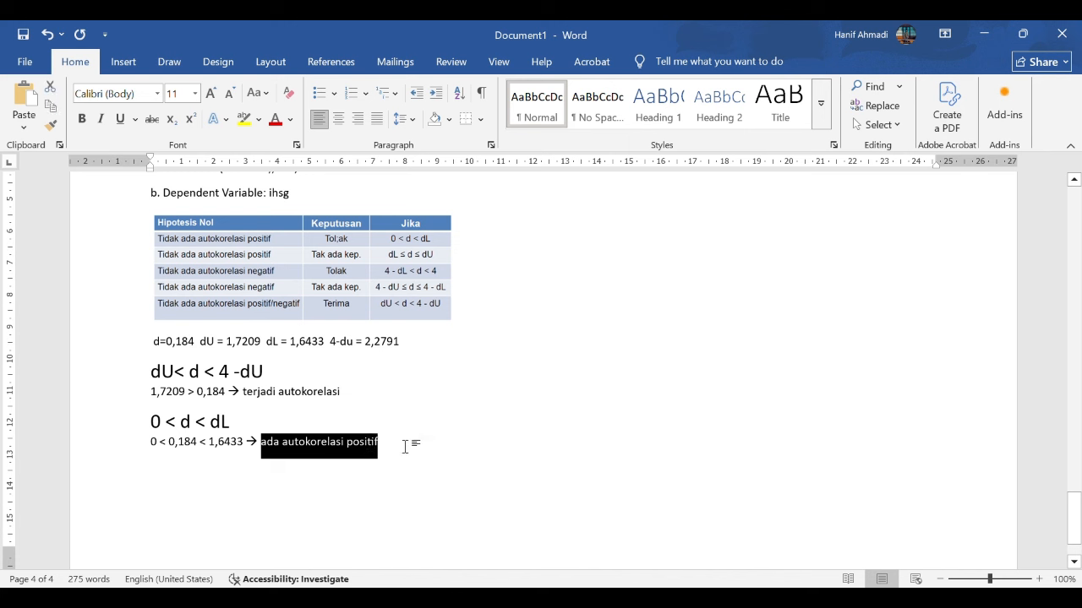
Below the autocorrelation conclusion, add the line "Rekap" and start a numbered list with "Uji normalitas → tidak lolos".
left_click(405, 447)
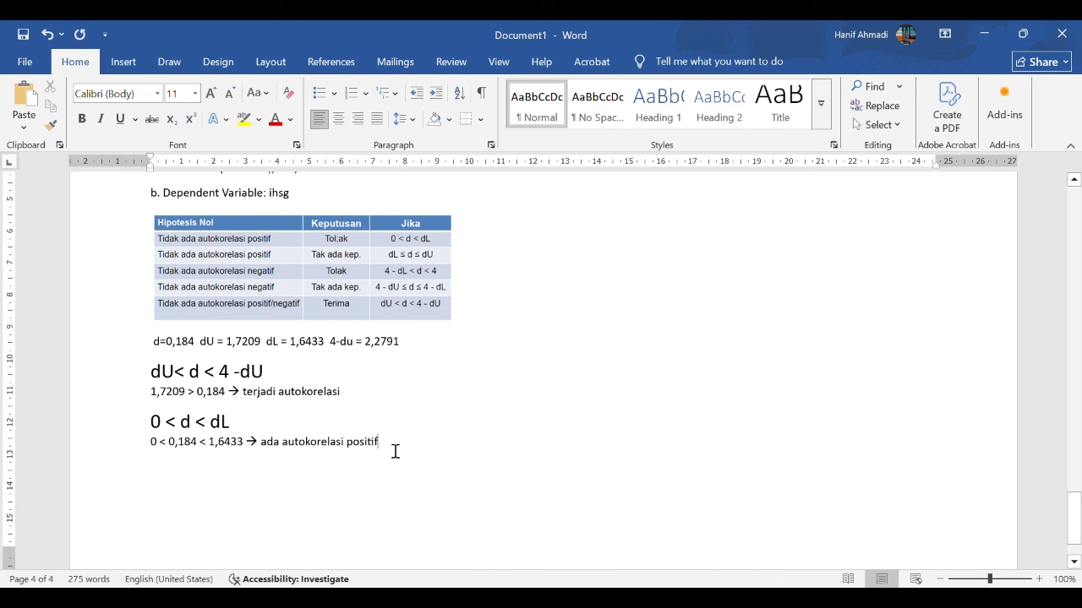
key("Return")
key("Return")
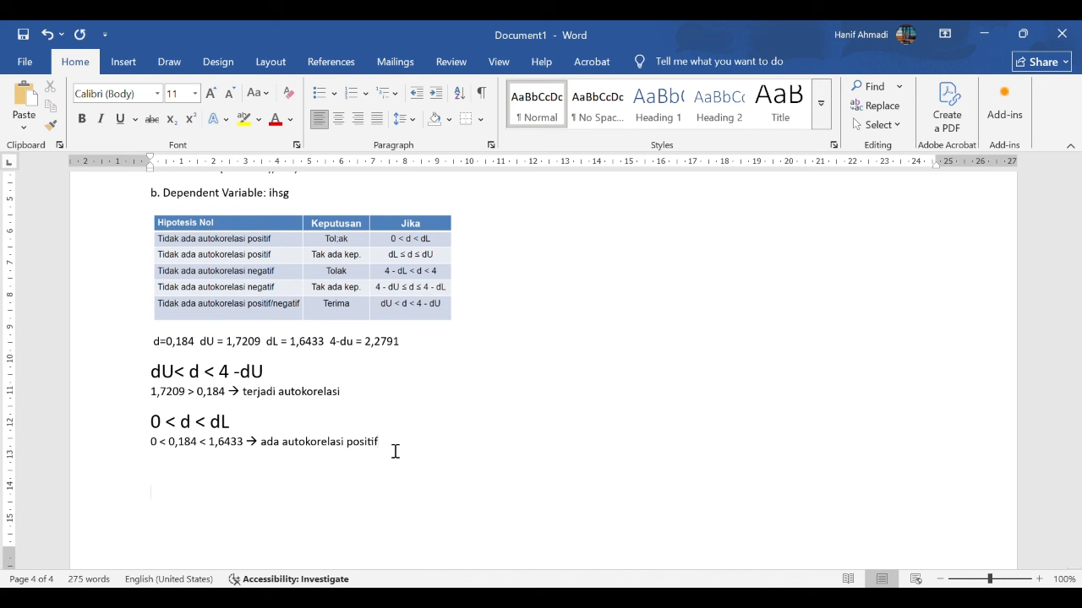
type("Rekap1. Uji")
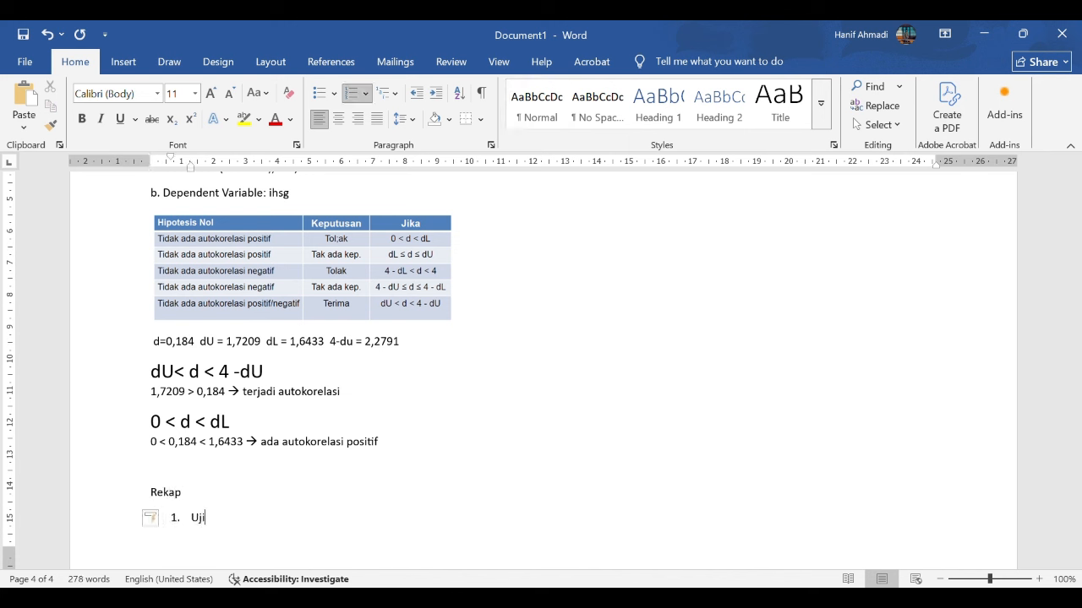
type(" normalitas")
type(" --> tid")
type("ak lolos")
key("Return")
Add "Uji multikol → lolos" and "Uji heteros → lolos" as items 2 and 3 of the Rekap list.
type("Uji mult")
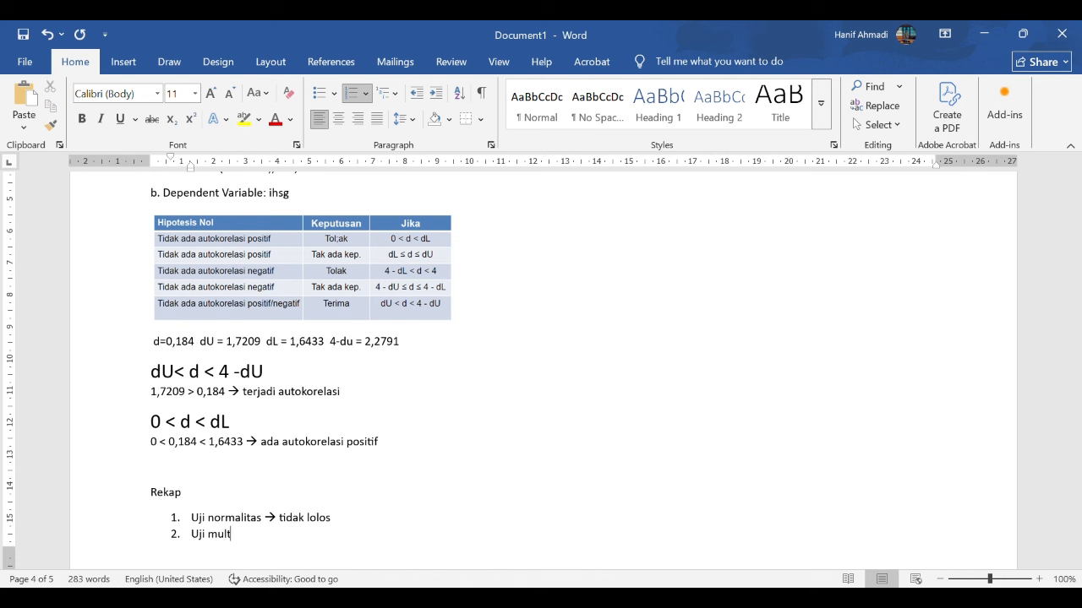
type("ikol -->")
type(" lolos")
key("Return")
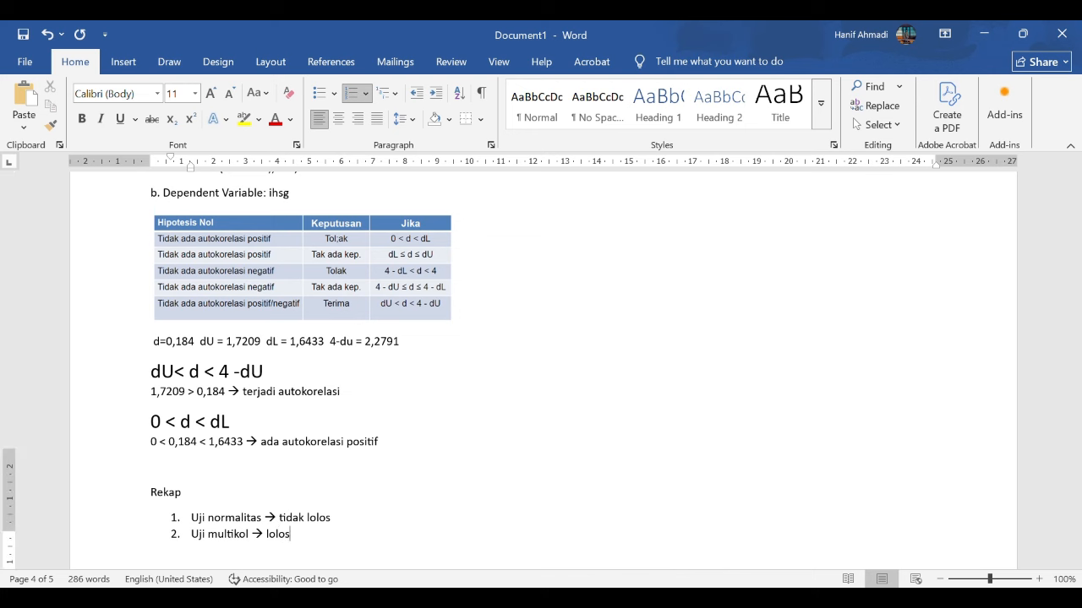
type("Uji h")
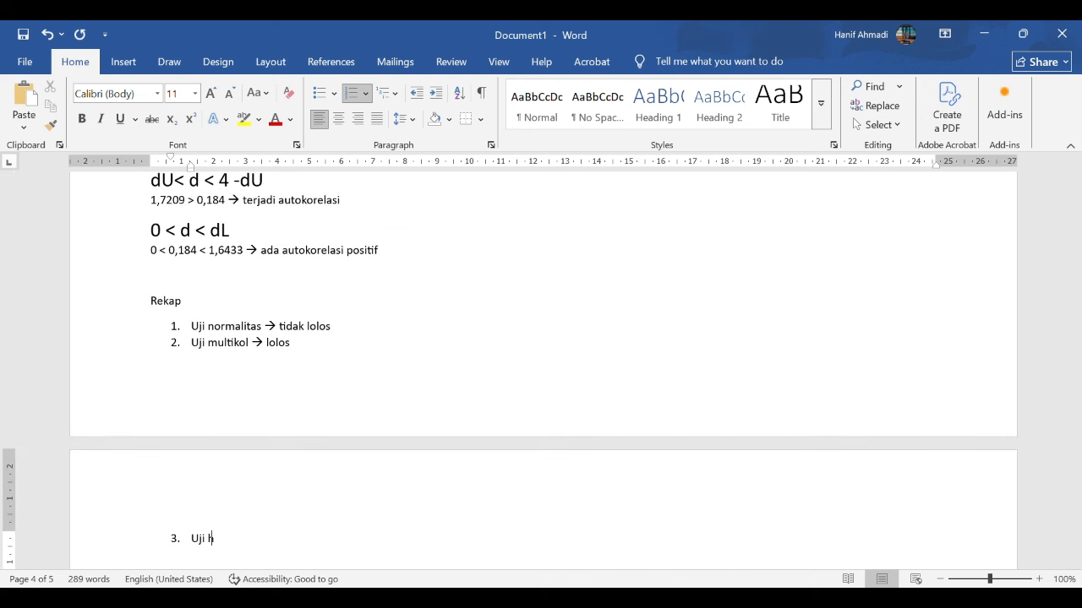
type("eteros -->")
type(" lolos")
key("Return")
Add "Uji autokorelasi→ tidak lolos" as item 4 of the Rekap list.
type("Uj")
type("i a")
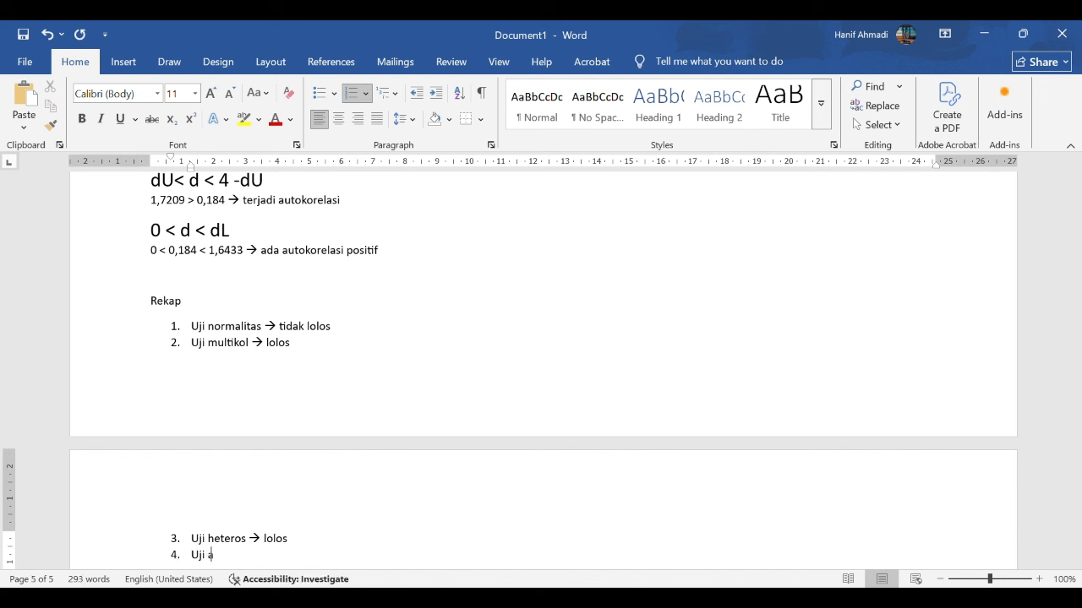
type("utokorelasi")
type("--> ti")
type("dak lolosa")
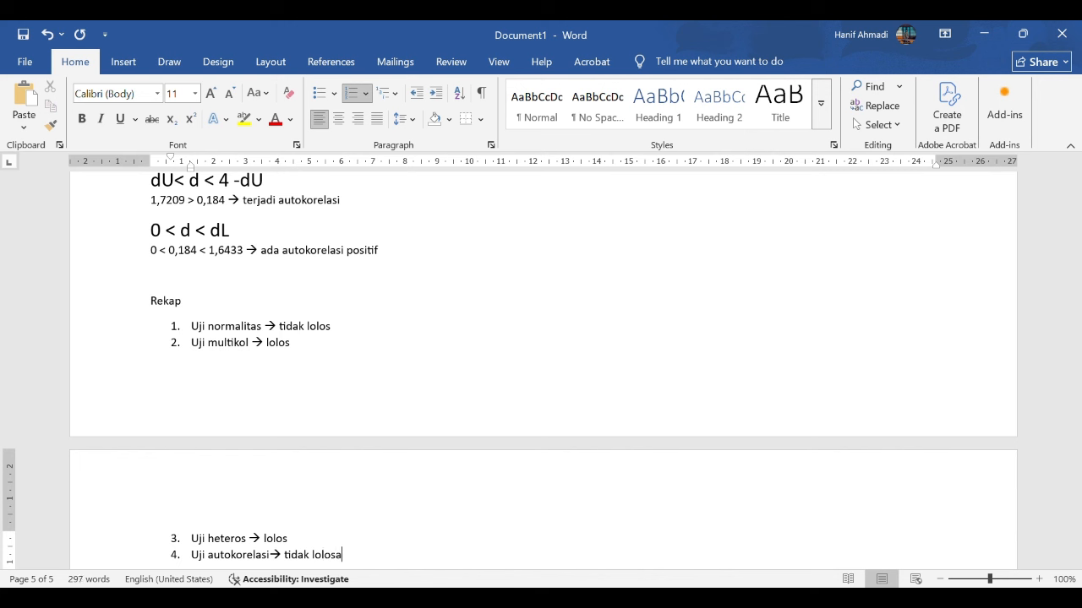
key("BackSpace")
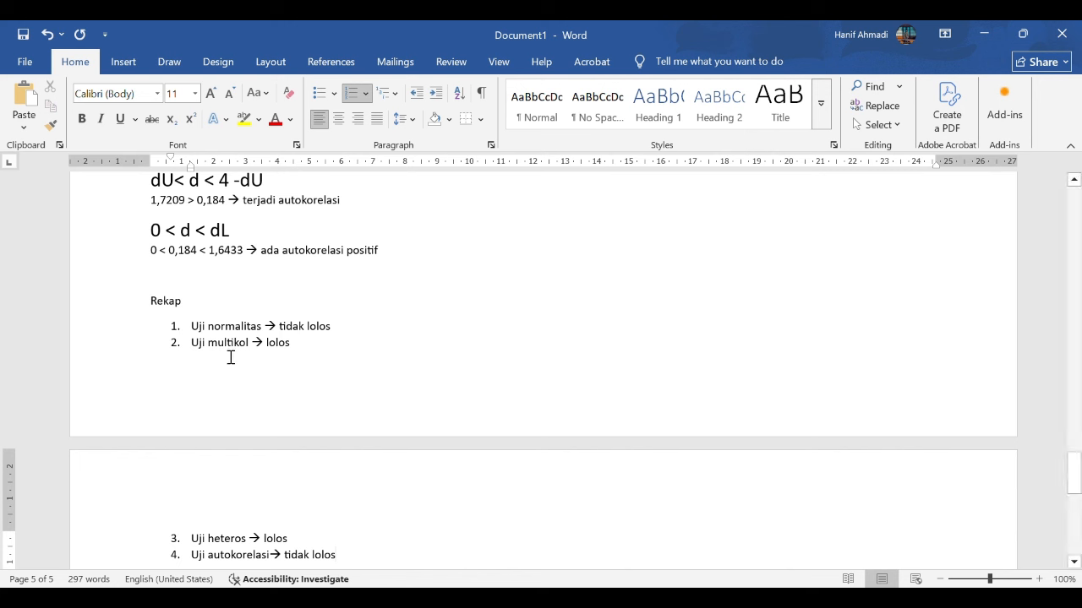
Insert a page break before "Rekap" so the heading and its whole list start on a new page.
left_click(134, 313)
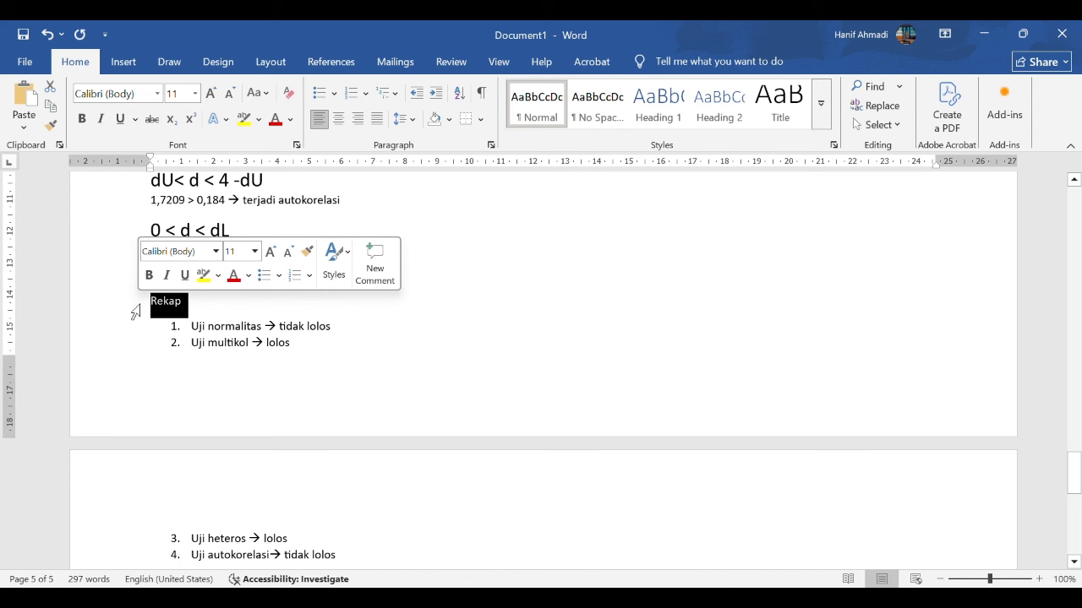
left_click(150, 302)
key("ctrl+Return")
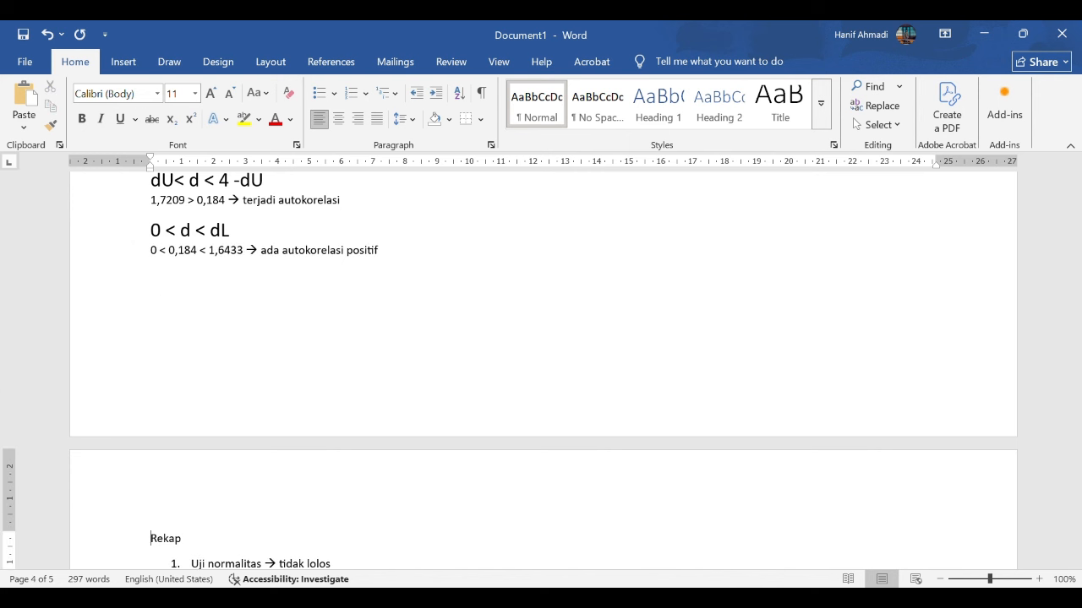
scroll(541, 370, "down", 3)
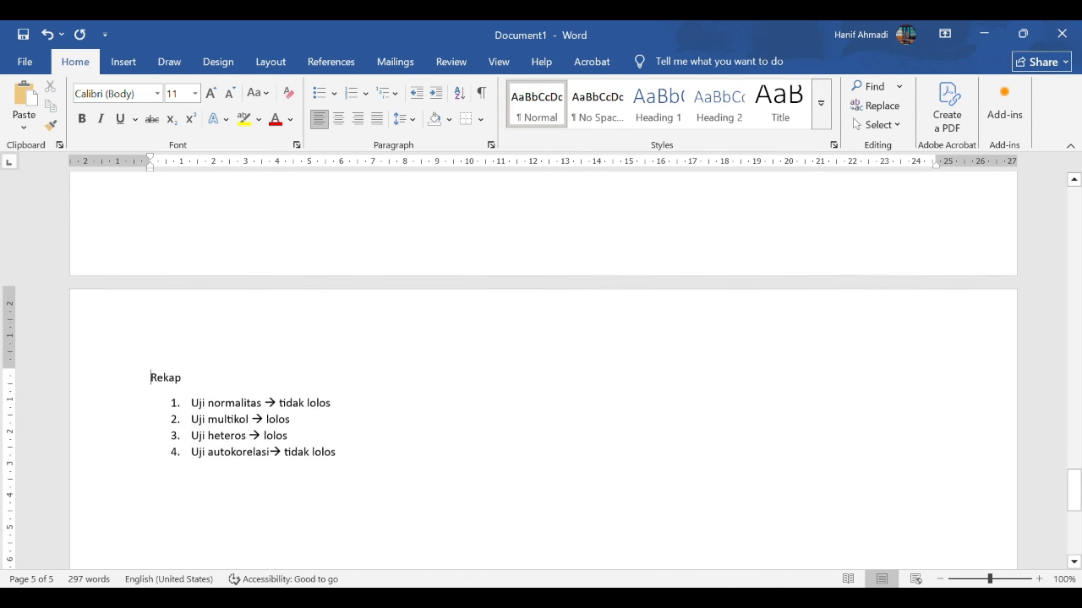